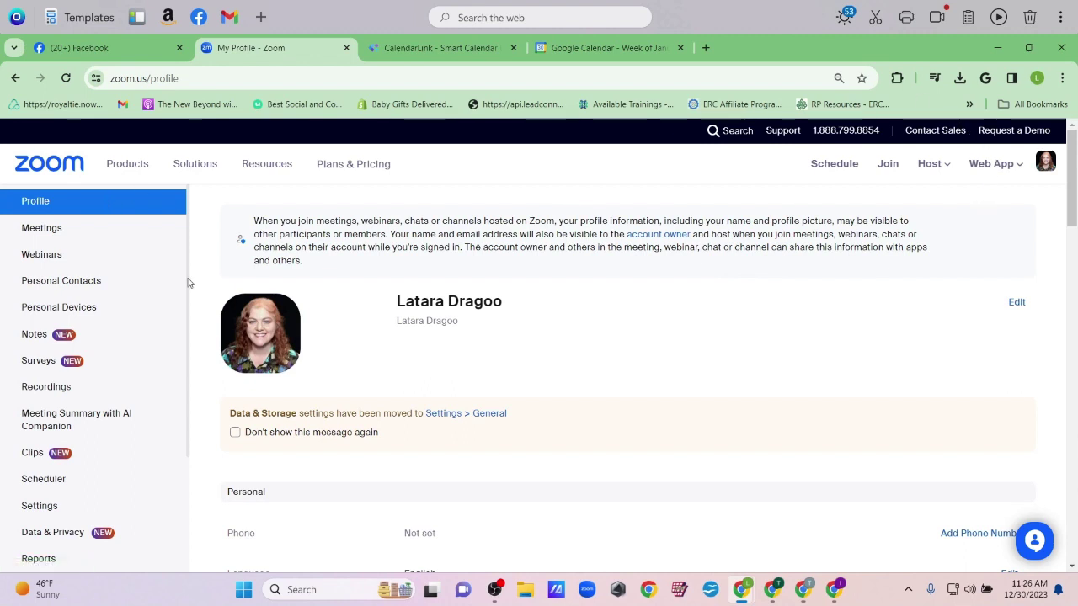
Go to the Zoom Meetings page and view the empty Upcoming list
click(38, 230)
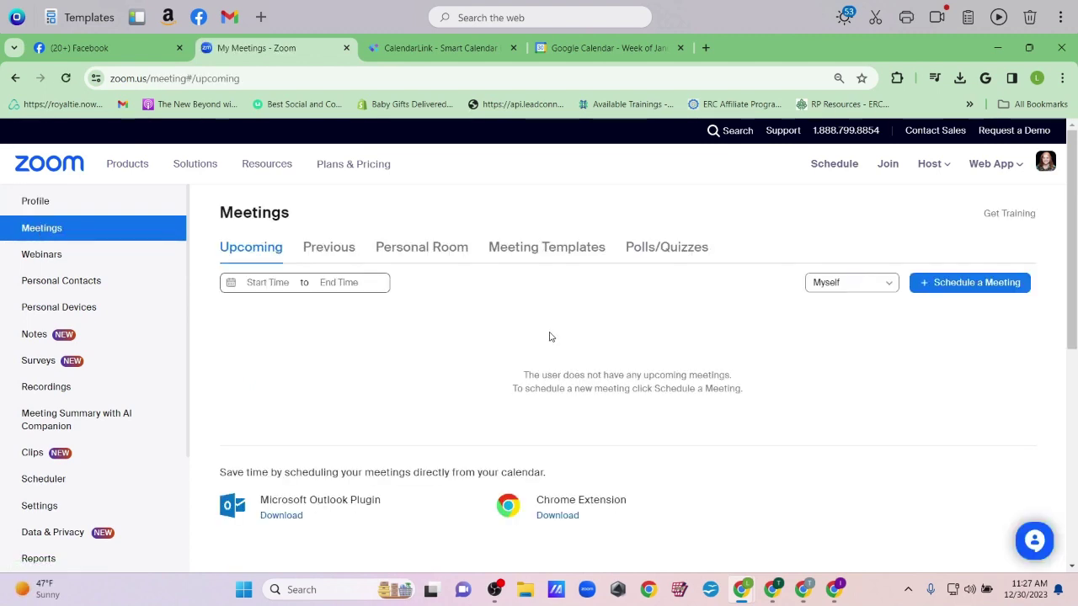
Start a new meeting titled 'The Power of Manifestation' dated 01/11/2024
click(978, 287)
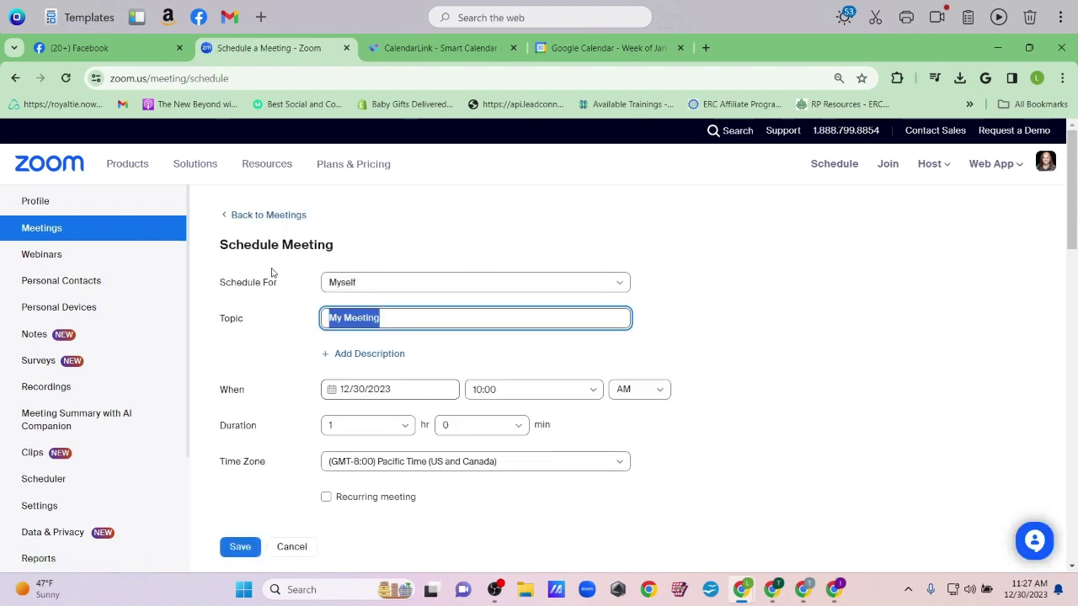
text(The P)
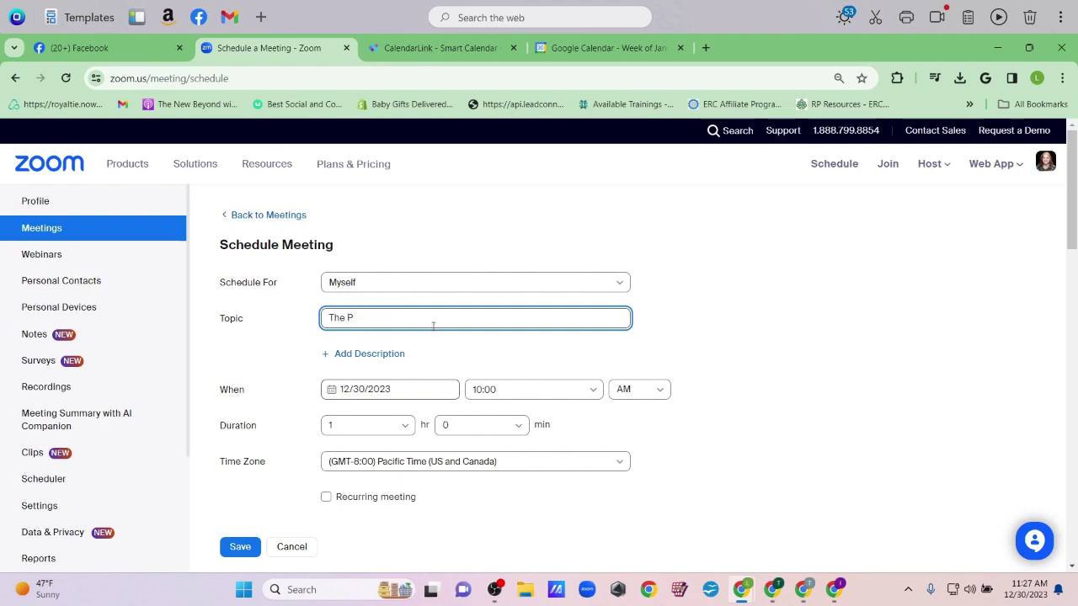
text(ower of Man)
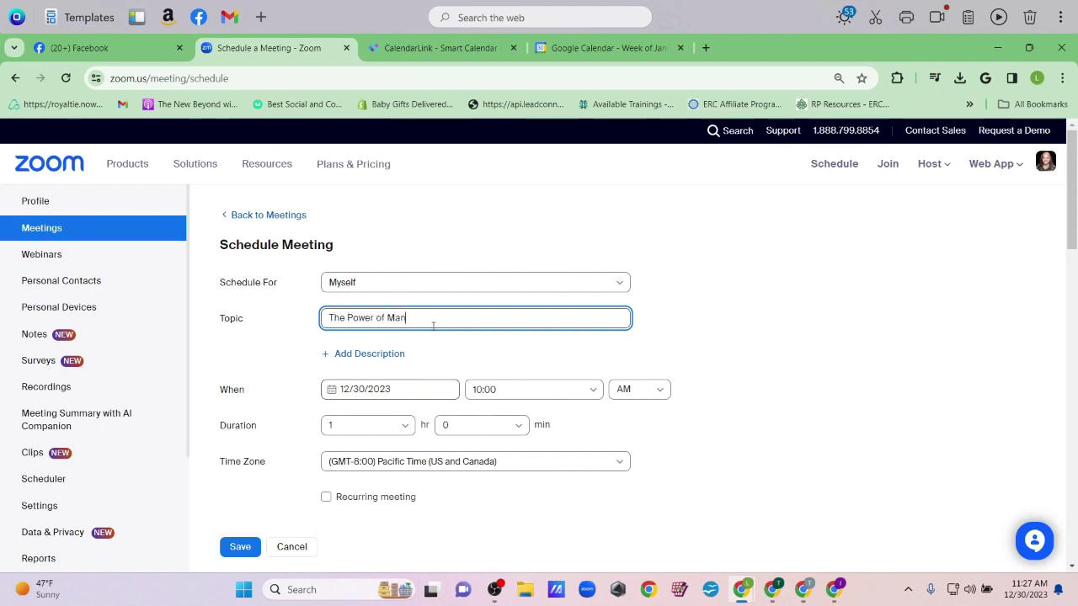
text(ifestation)
click(429, 384)
click(489, 184)
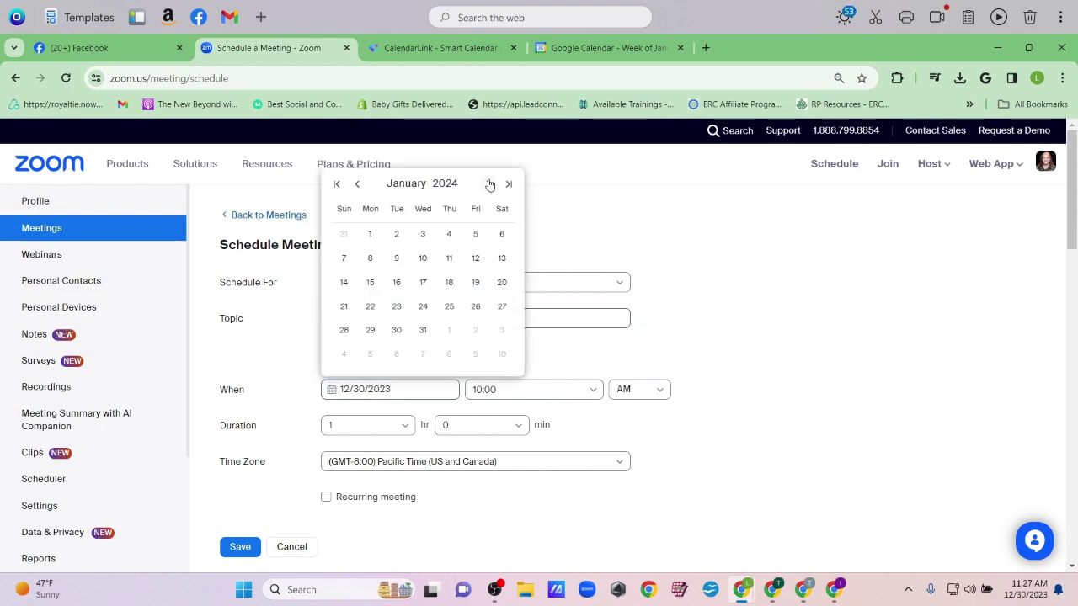
click(488, 183)
click(357, 183)
click(449, 258)
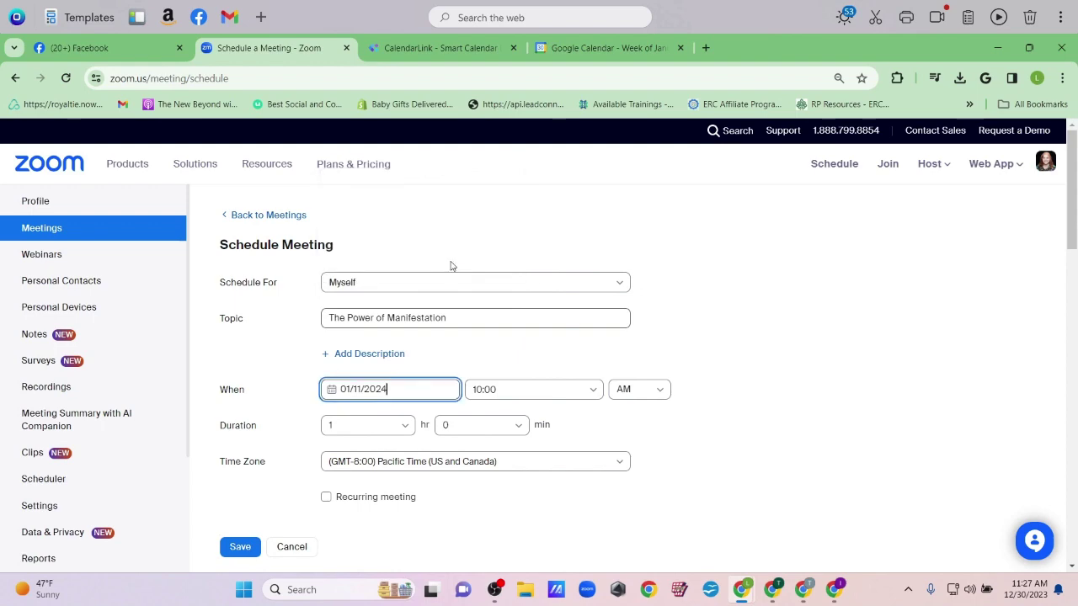
Set the start time to 02:00 PM in Central Time (US and Canada)
click(594, 392)
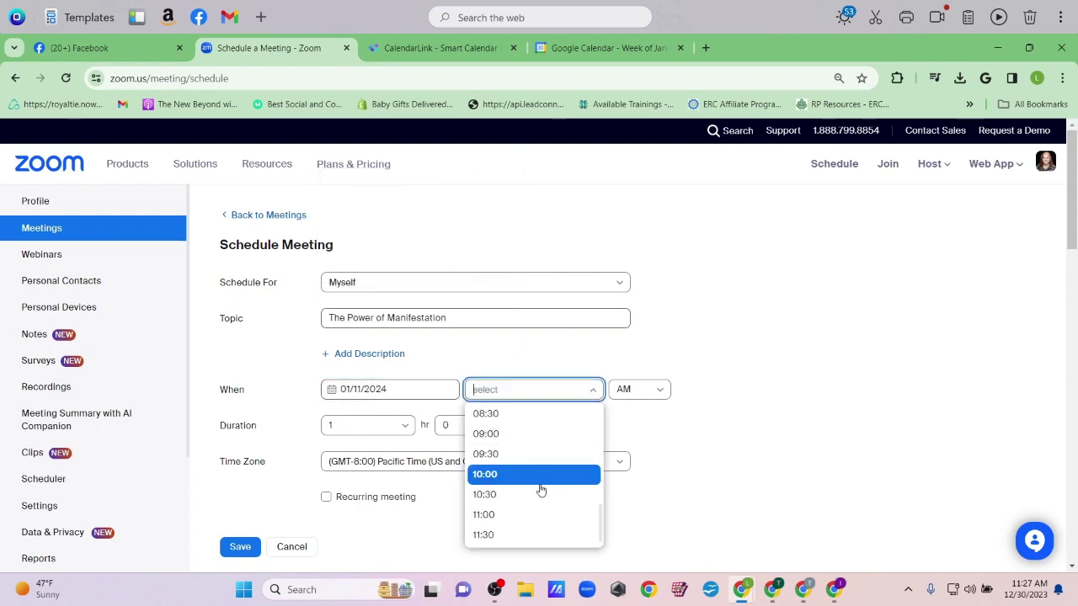
scroll(535, 497, down, 4)
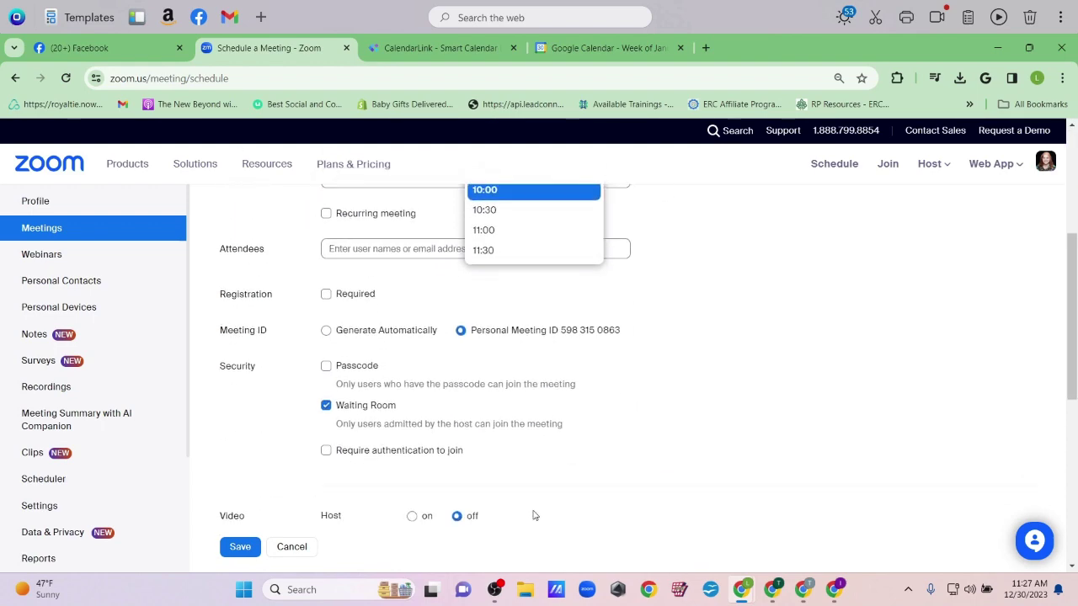
scroll(530, 489, up, 2)
scroll(520, 429, up, 6)
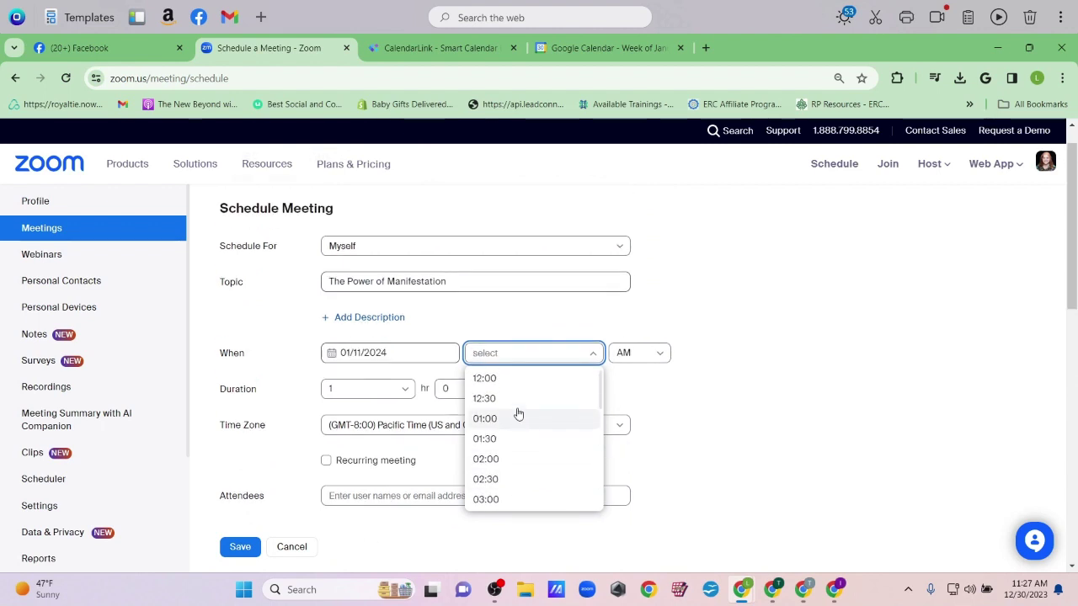
click(505, 460)
click(643, 353)
click(649, 396)
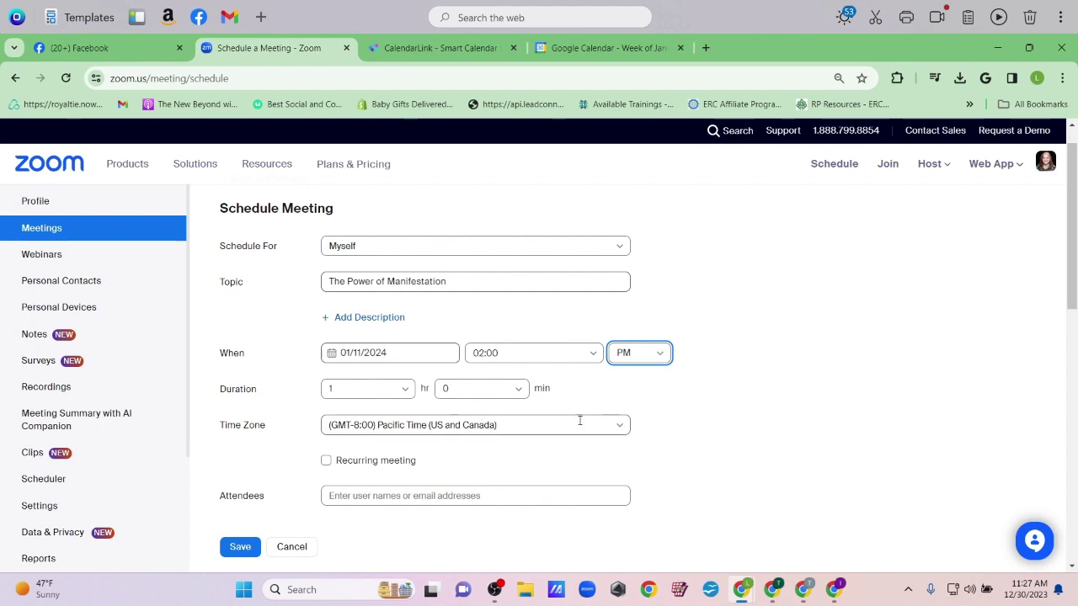
click(621, 424)
scroll(534, 373, down, 1)
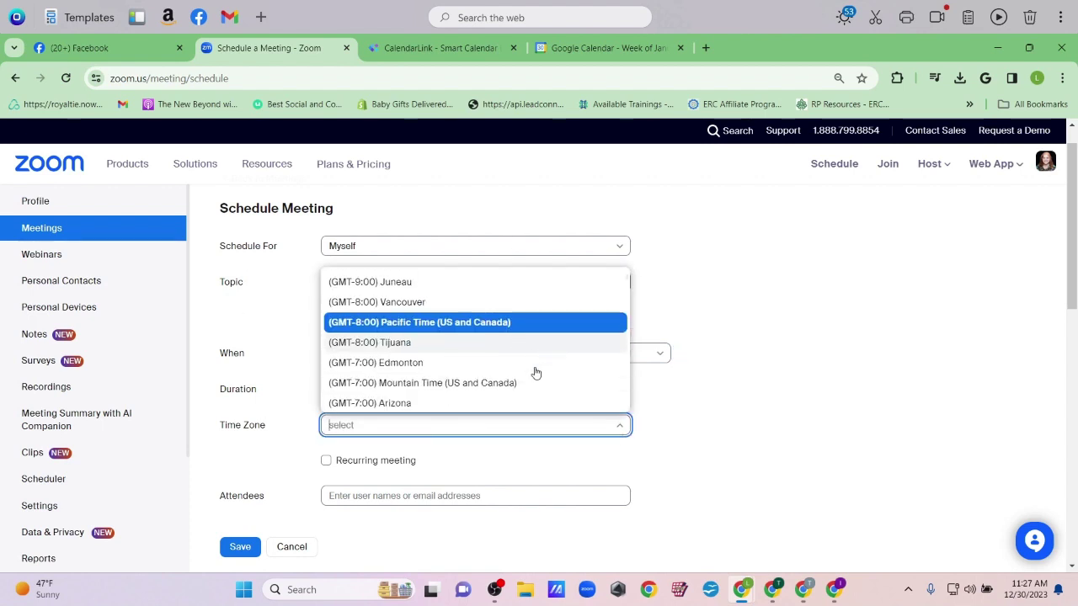
scroll(536, 373, down, 1)
click(464, 371)
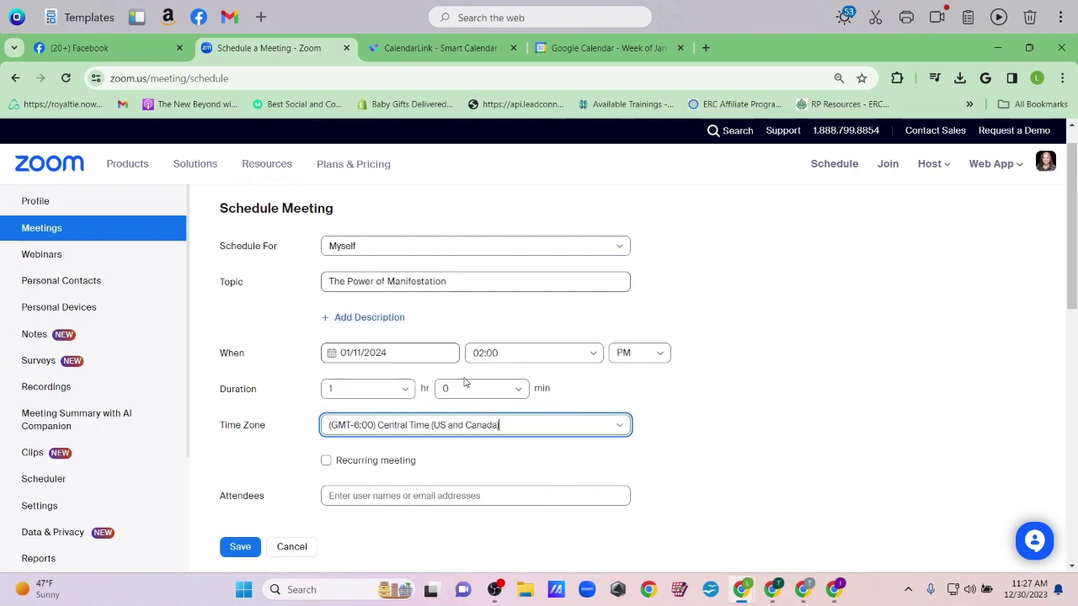
click(603, 48)
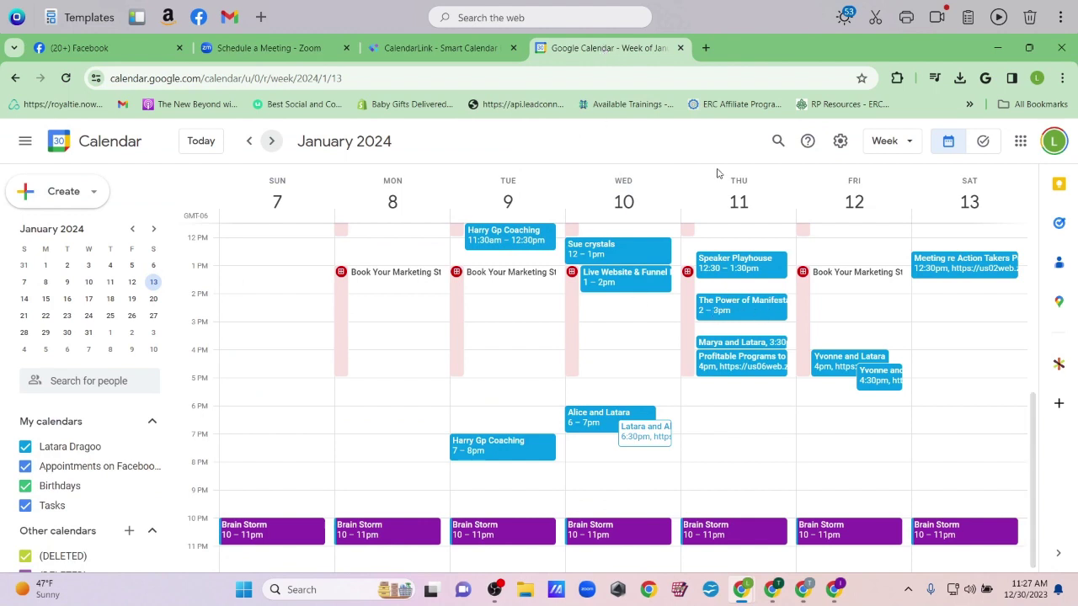
click(285, 50)
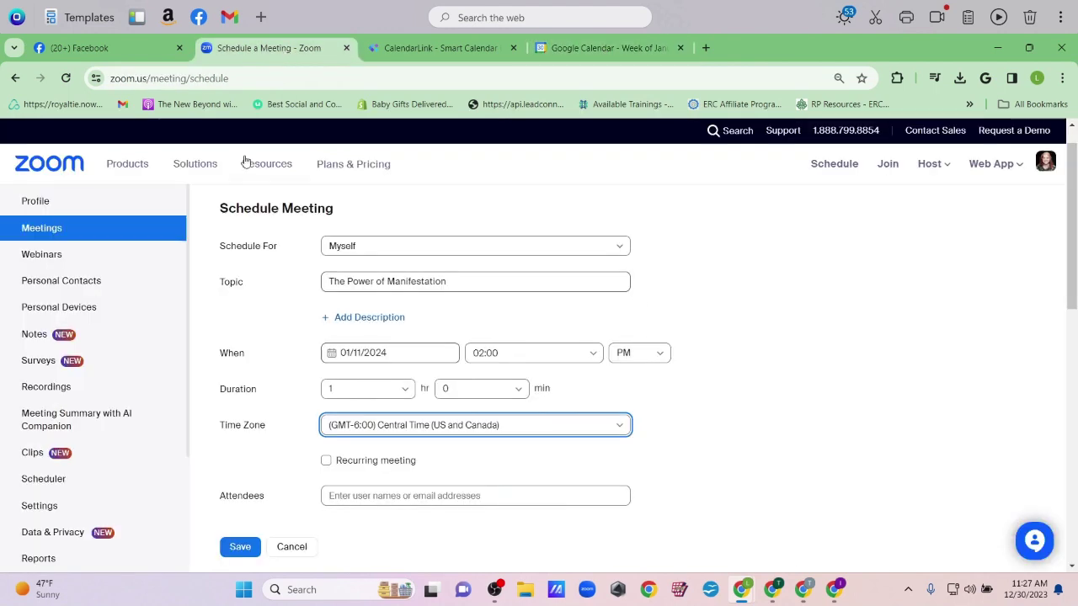
scroll(496, 490, down, 1)
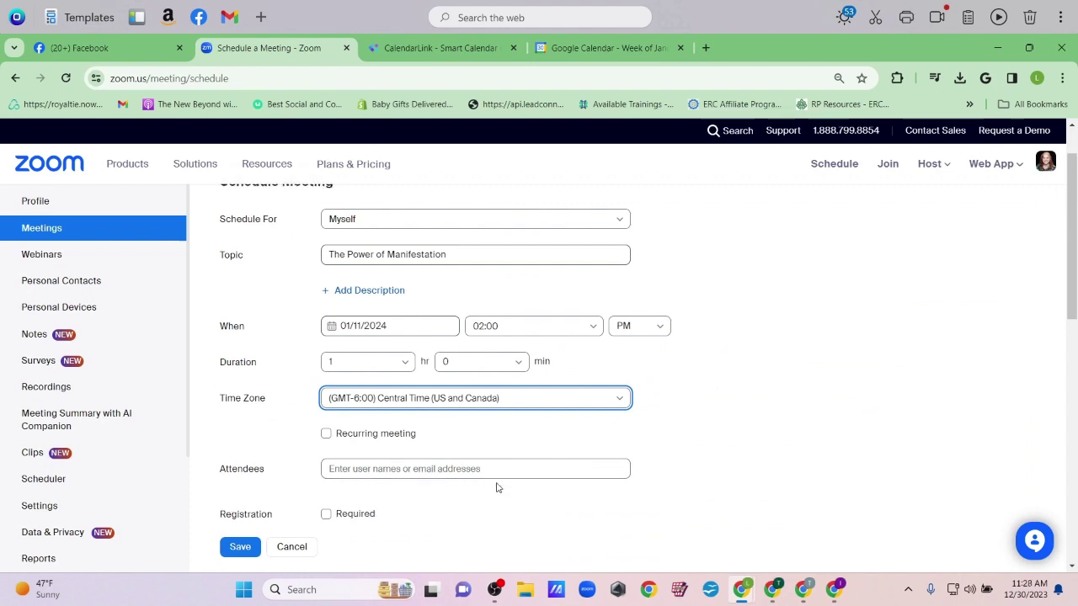
scroll(505, 446, down, 3)
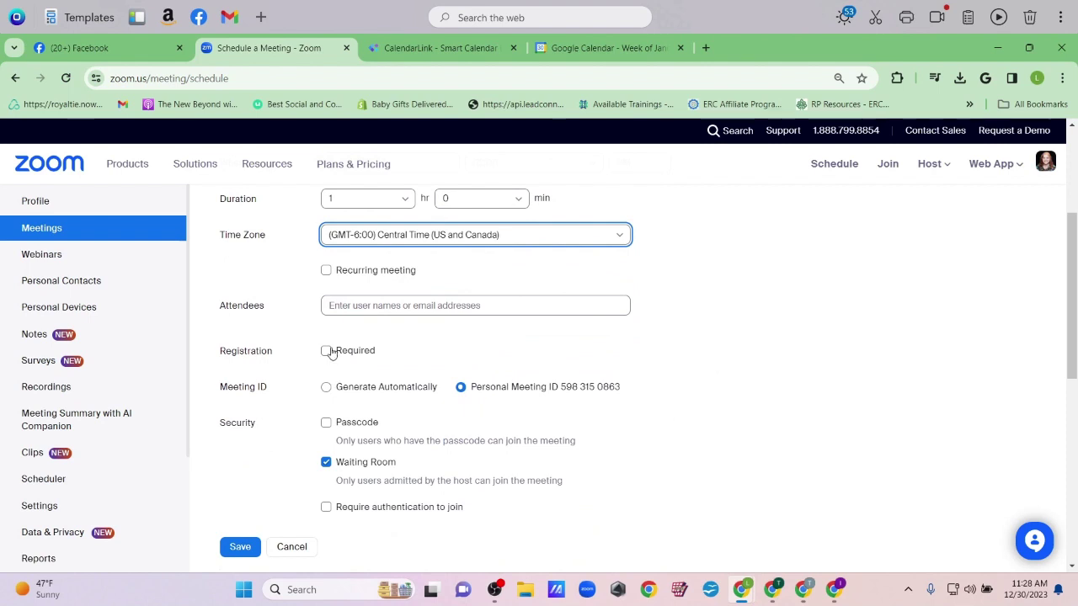
click(326, 351)
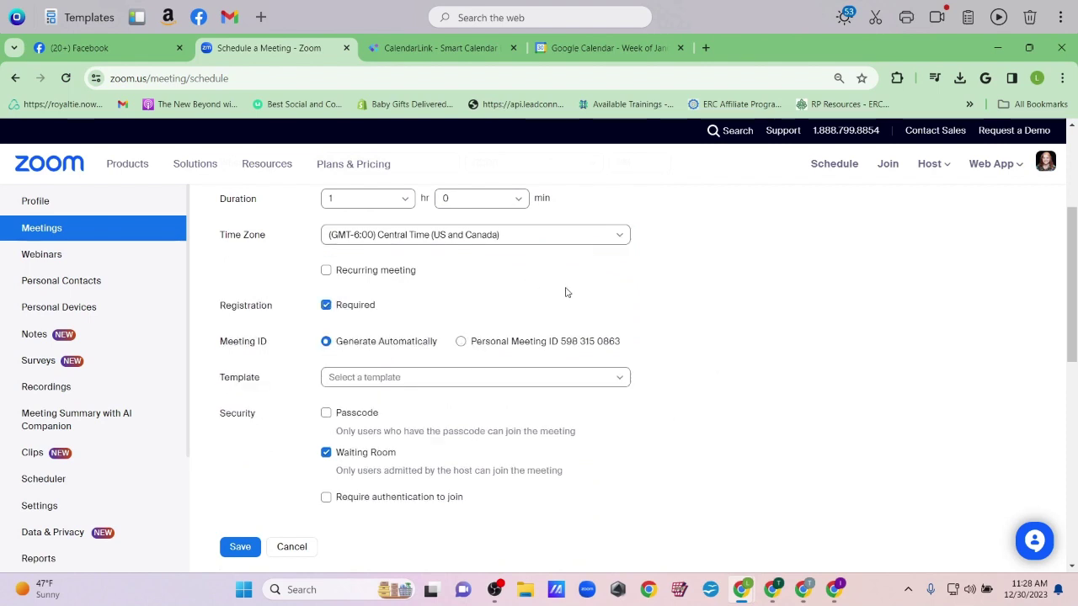
scroll(607, 292, up, 2)
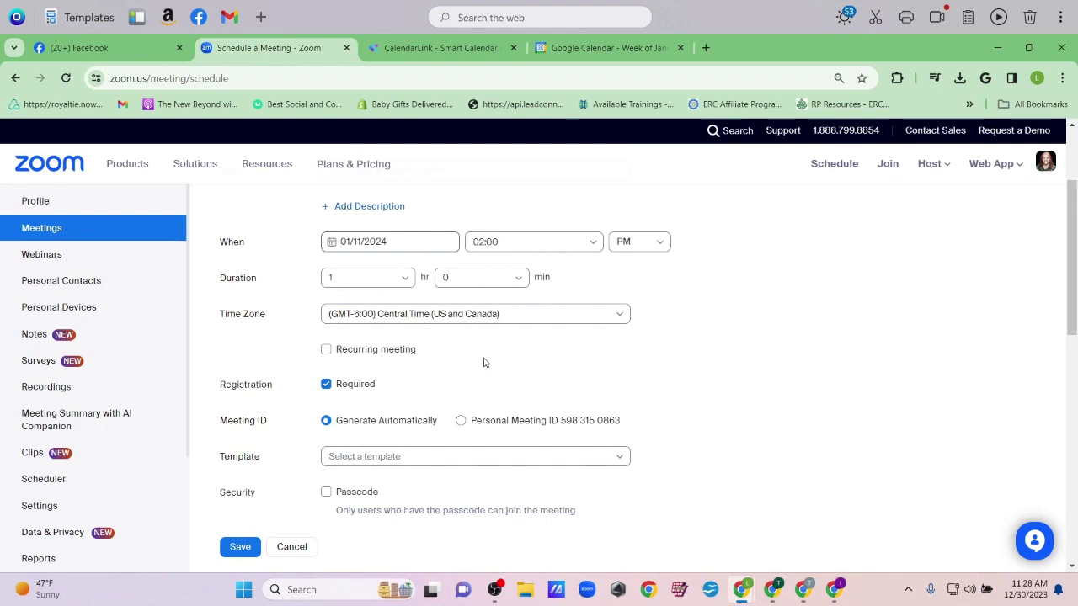
click(326, 385)
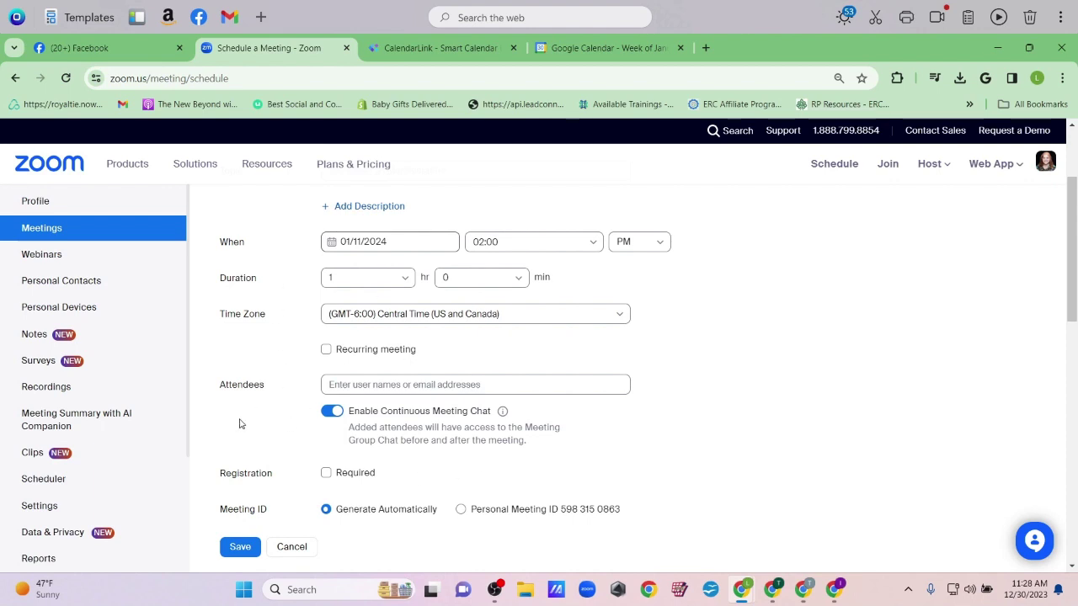
Turn Registration Required on and keep the Waiting Room enabled
click(326, 472)
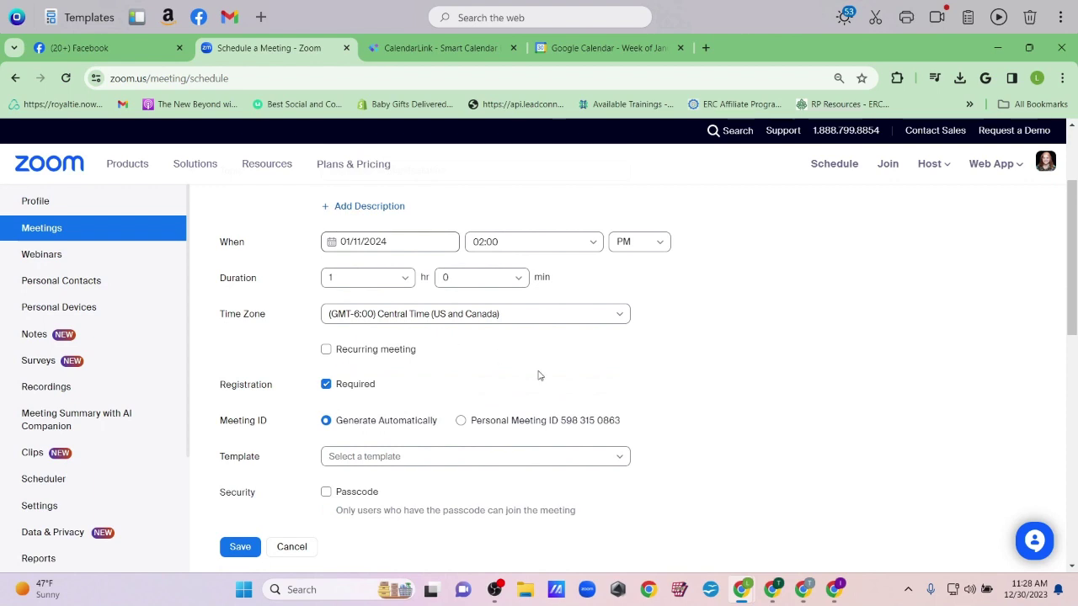
scroll(539, 376, down, 3)
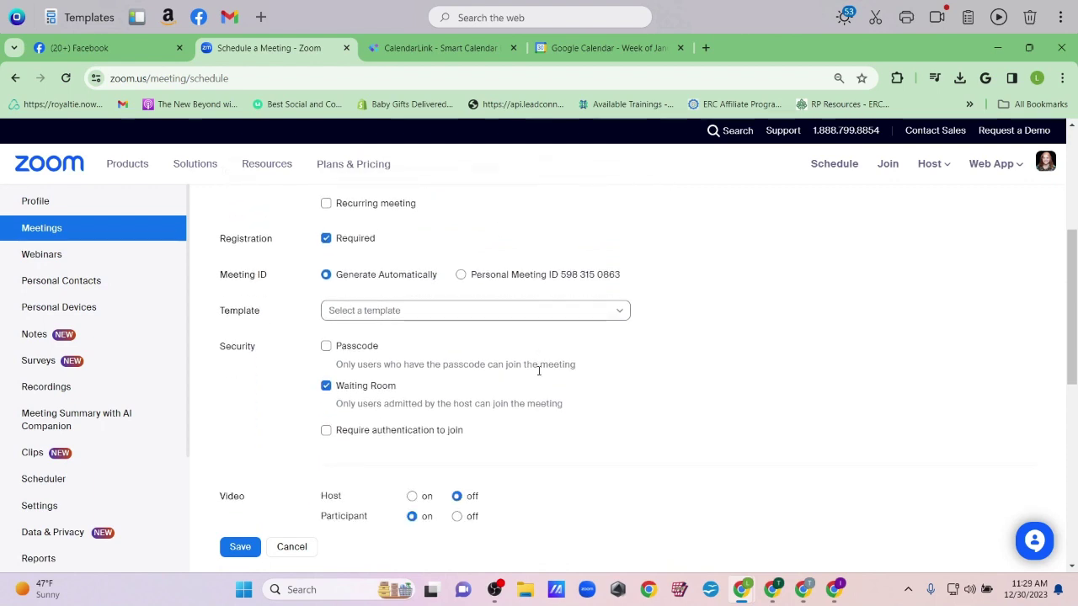
scroll(539, 370, down, 1)
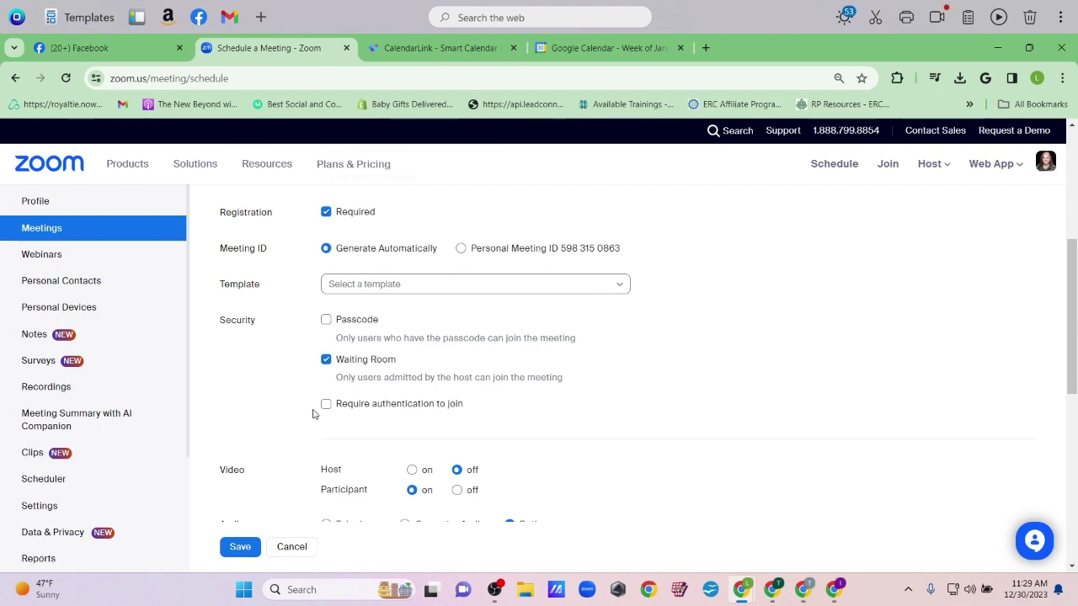
click(325, 360)
scroll(411, 368, down, 2)
scroll(412, 368, up, 3)
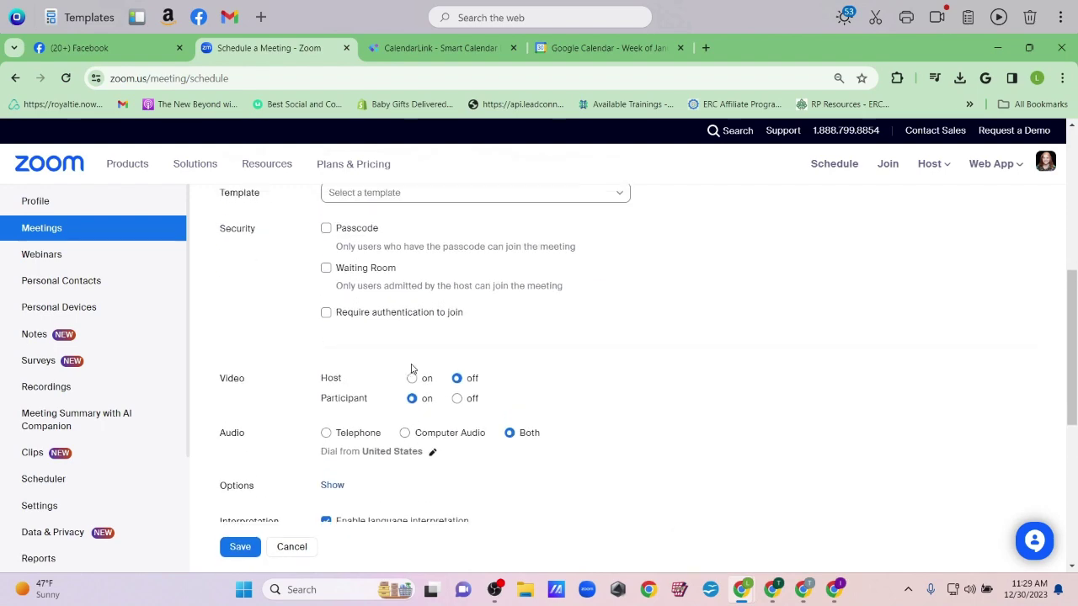
scroll(412, 368, down, 1)
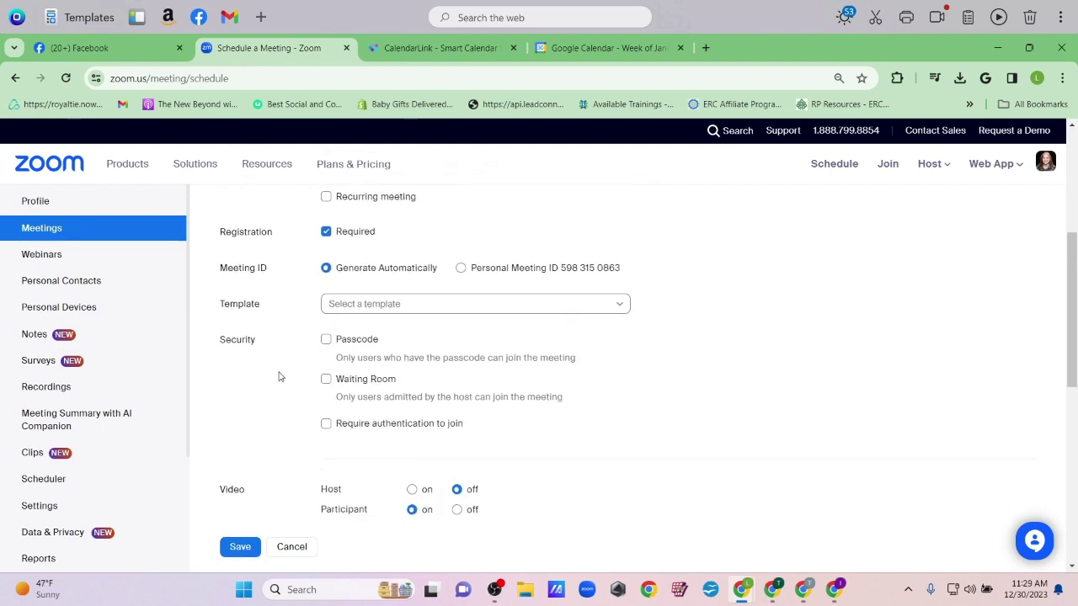
click(326, 379)
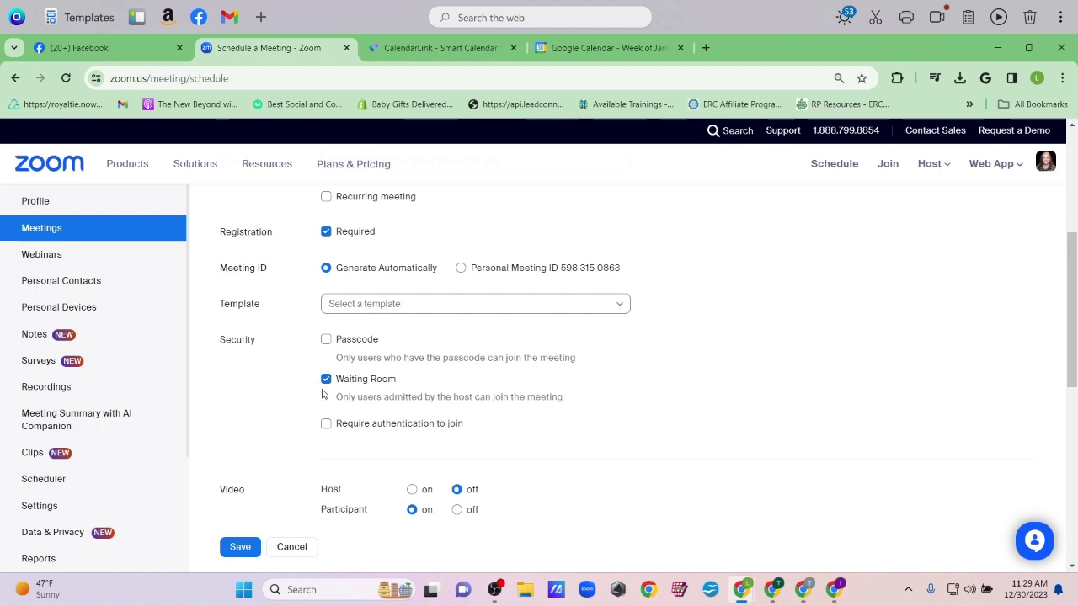
Try the Passcode and sign-in options, leaving both off with the Waiting Room on
click(326, 340)
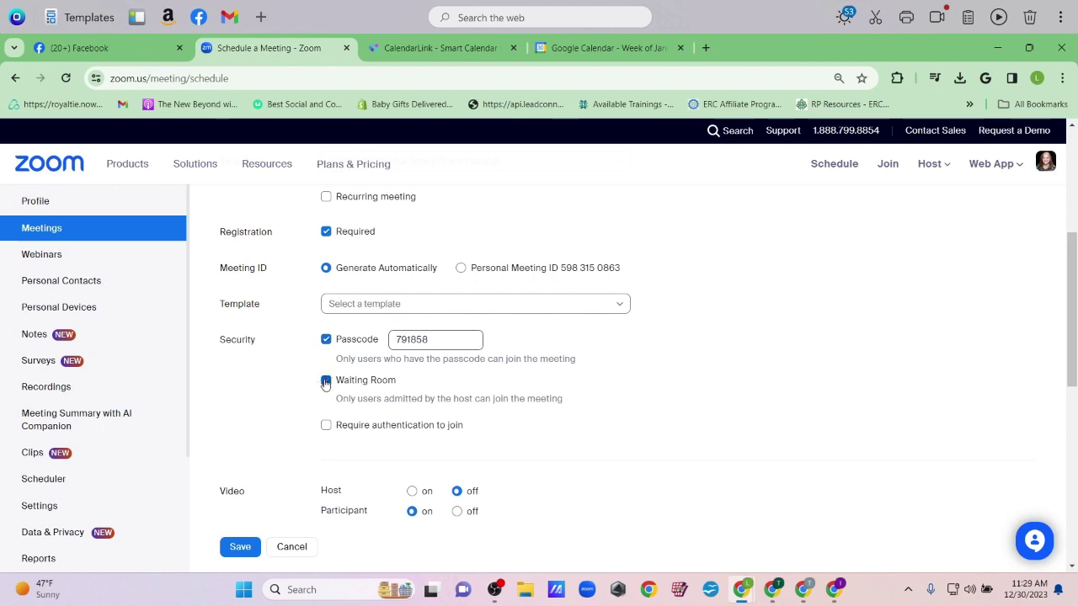
click(325, 381)
click(326, 380)
click(326, 340)
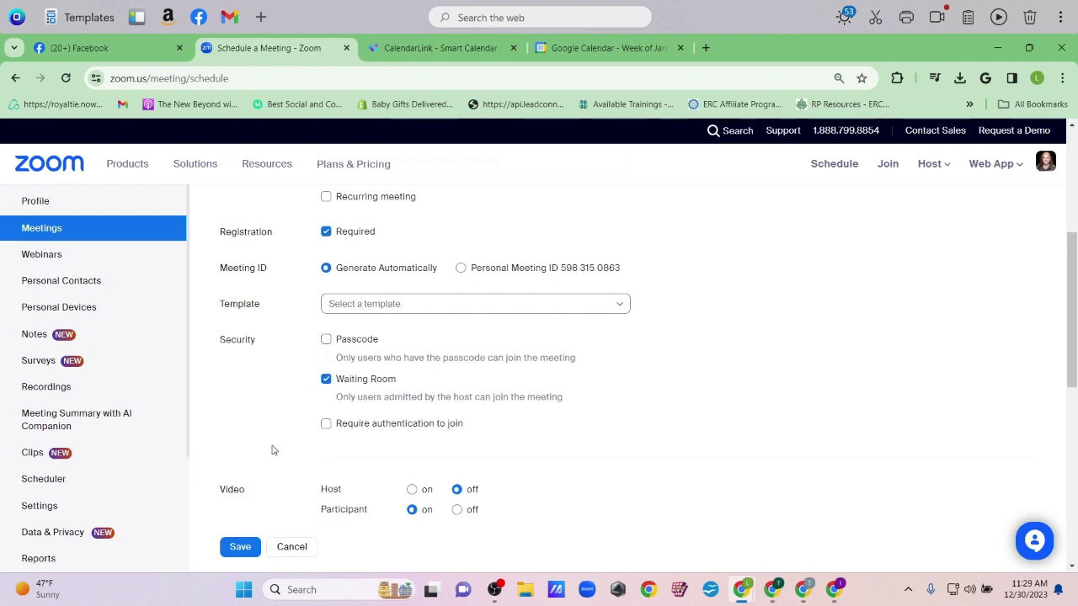
click(325, 427)
click(325, 425)
scroll(419, 394, down, 2)
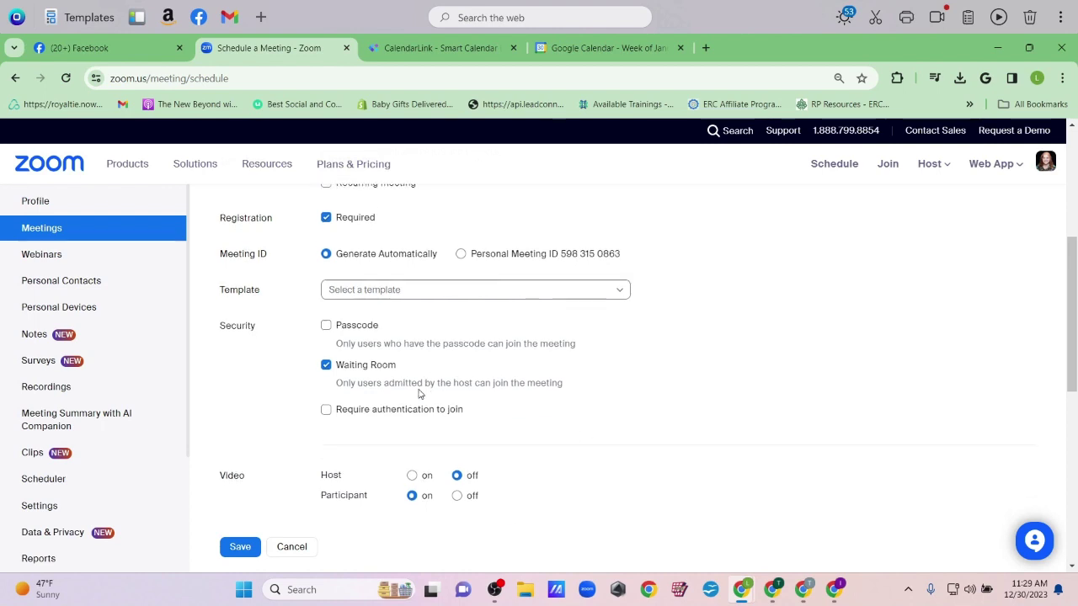
scroll(419, 394, down, 1)
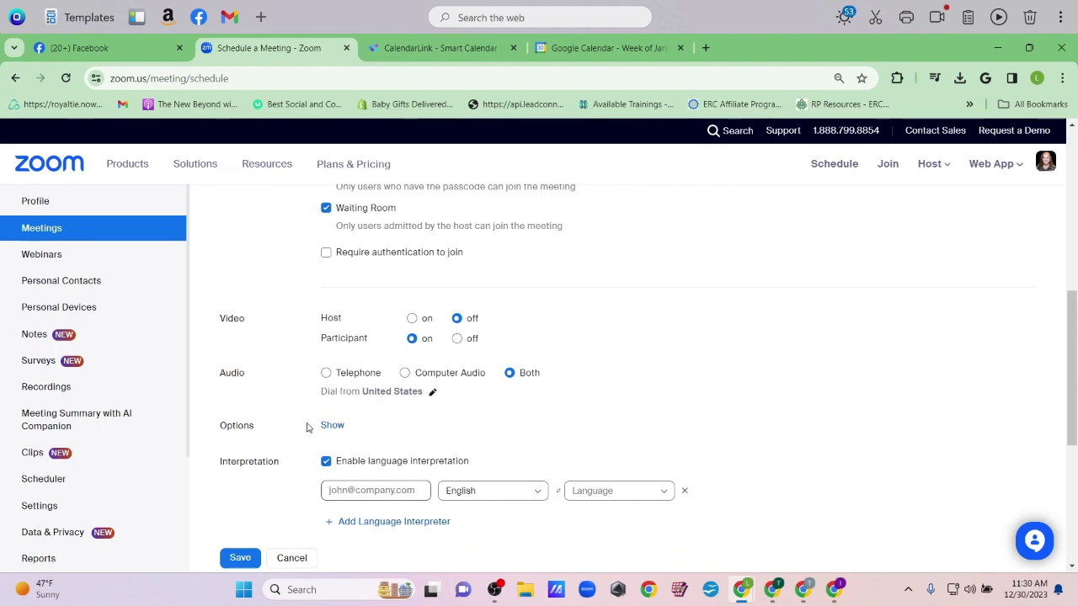
Expand the additional options and review video, mute-on-entry and cloud recording settings
click(332, 426)
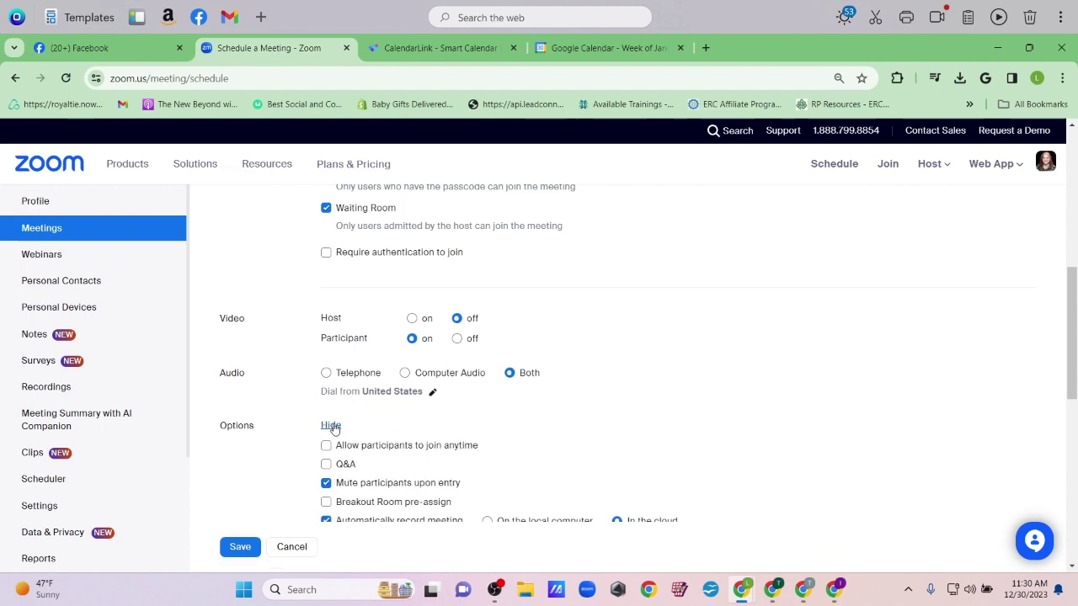
scroll(566, 443, down, 2)
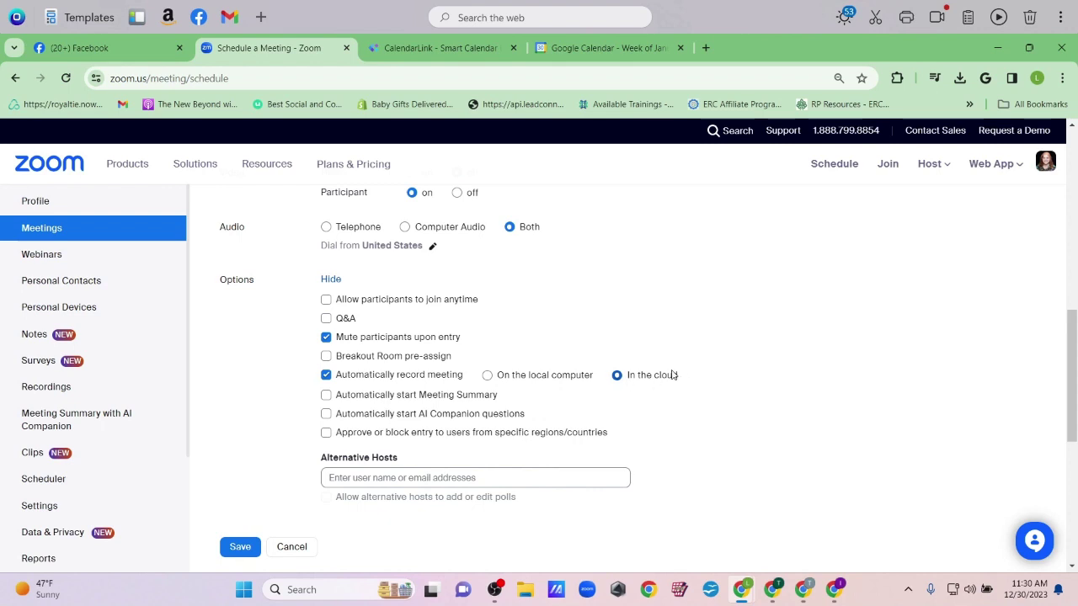
scroll(686, 444, down, 1)
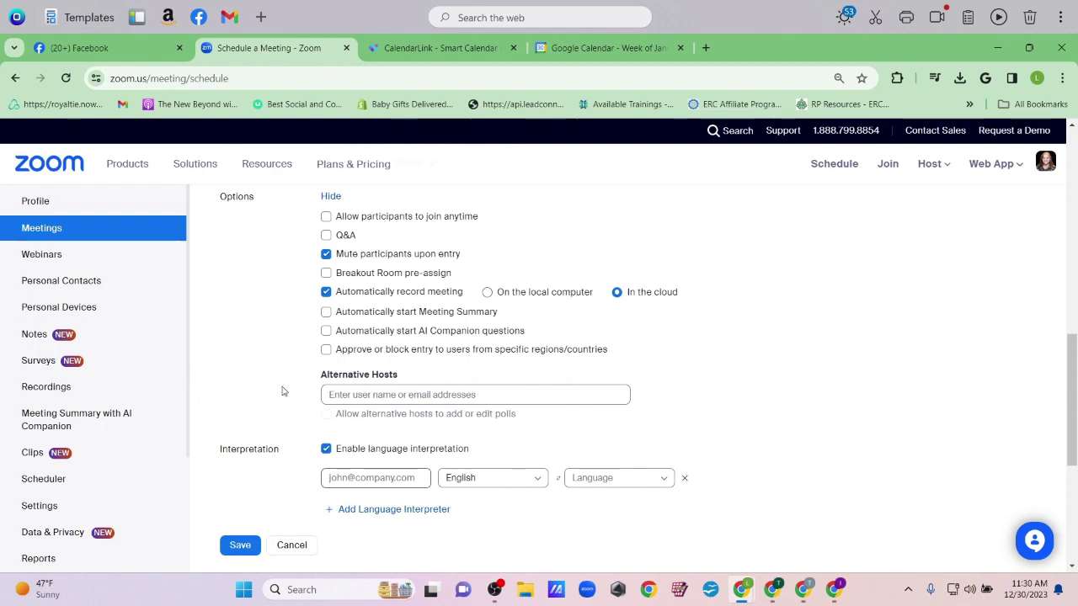
scroll(283, 391, up, 3)
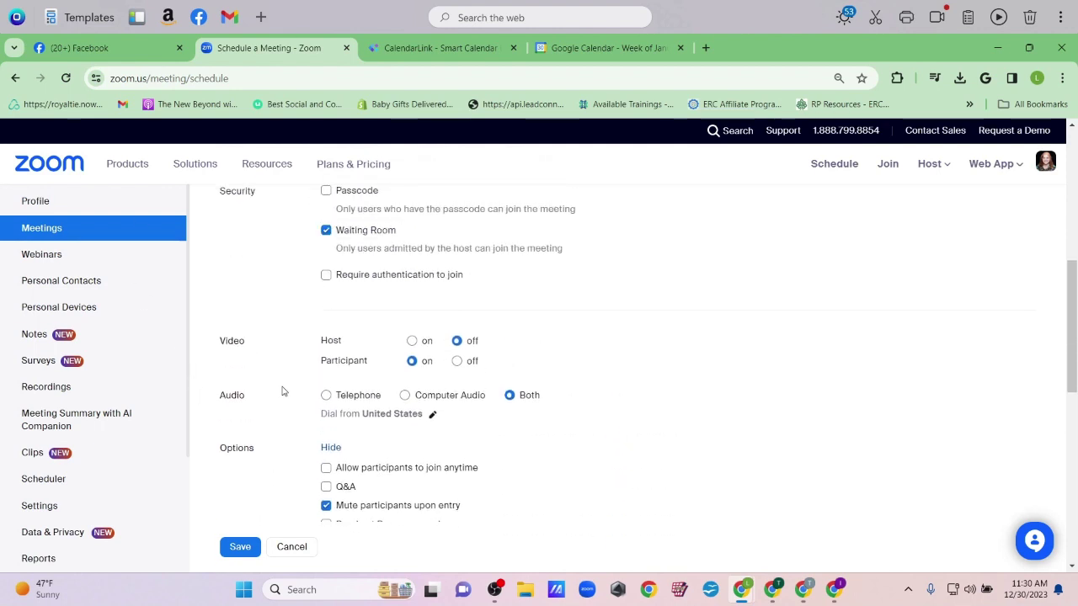
scroll(283, 390, up, 1)
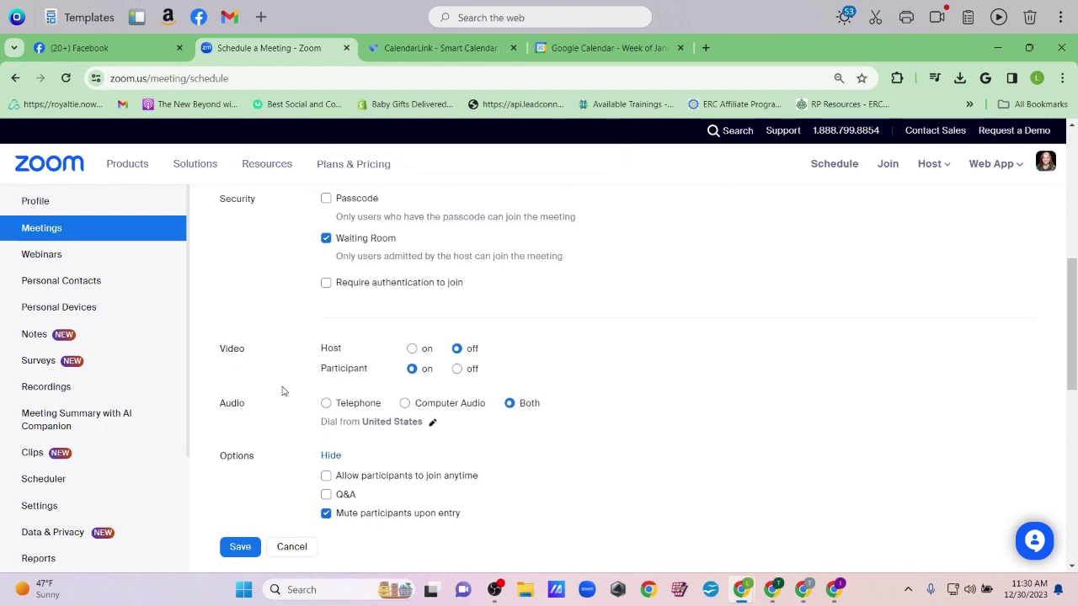
scroll(283, 391, down, 1)
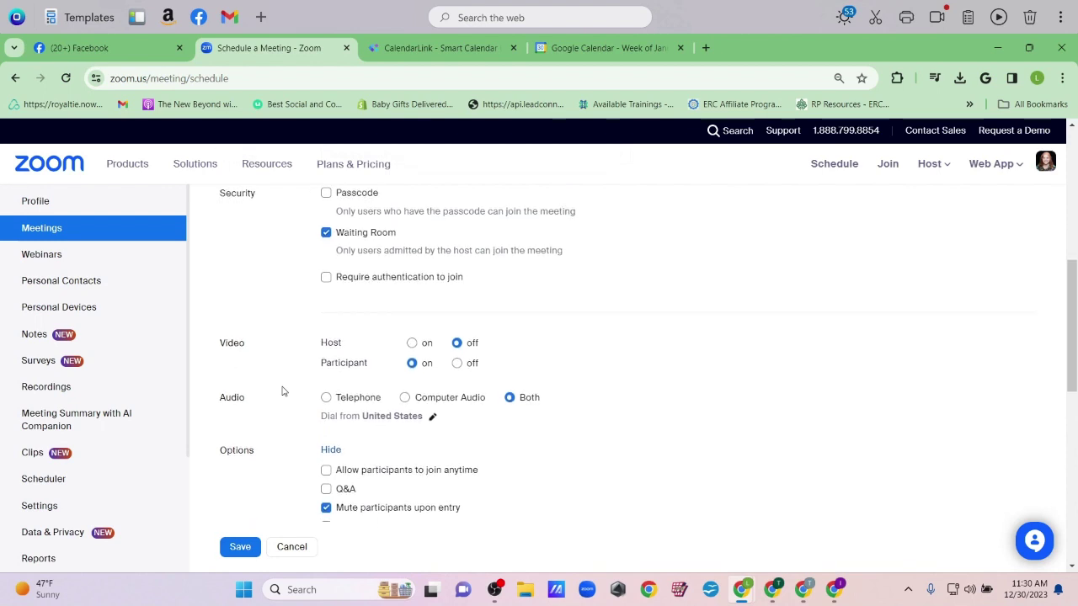
scroll(283, 391, down, 1)
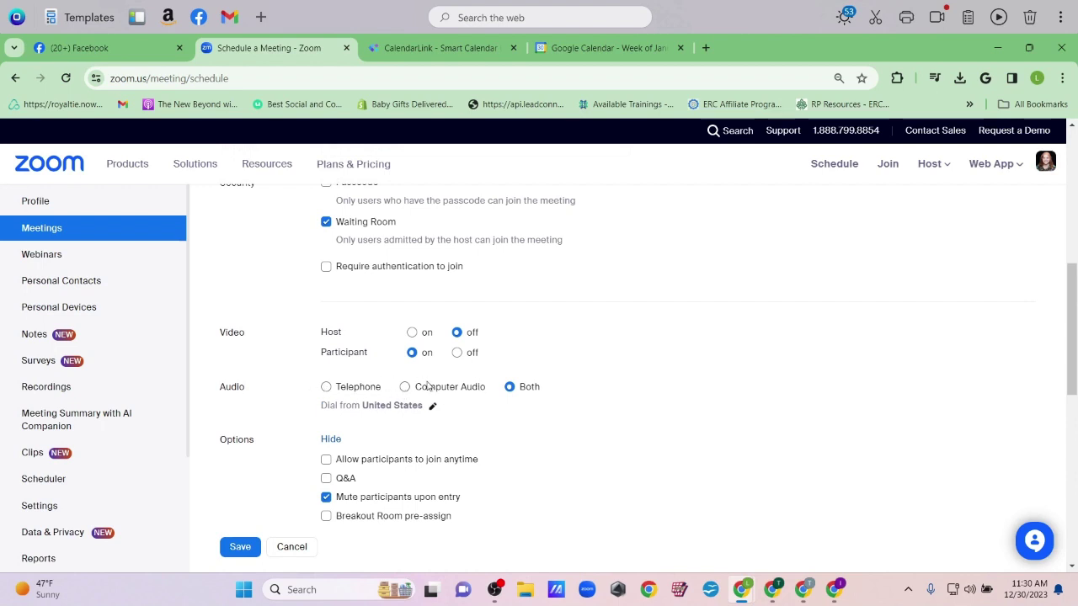
scroll(263, 386, down, 1)
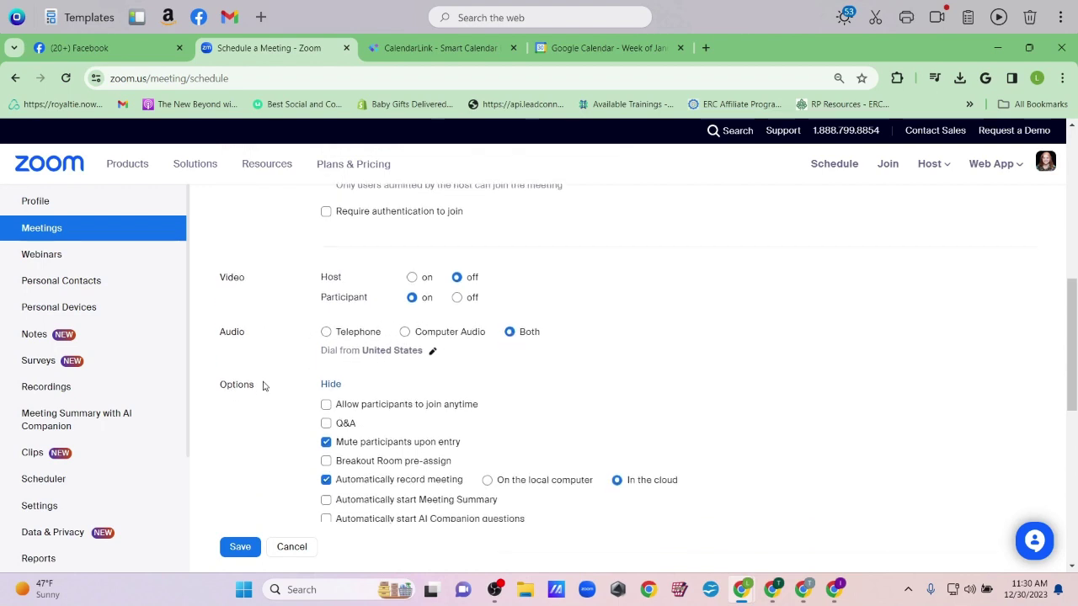
scroll(262, 386, down, 1)
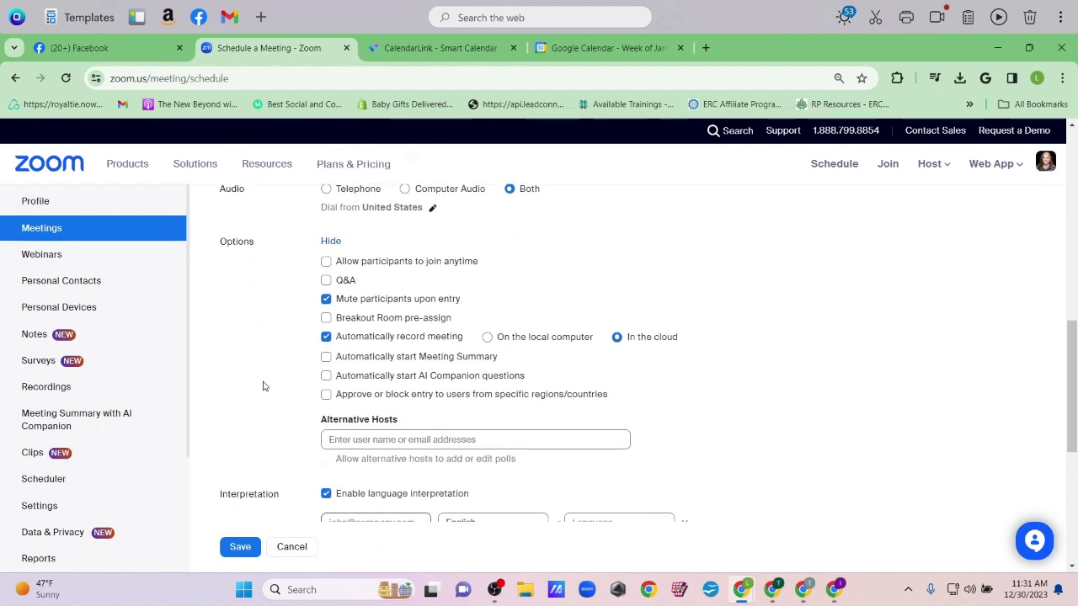
scroll(263, 386, up, 2)
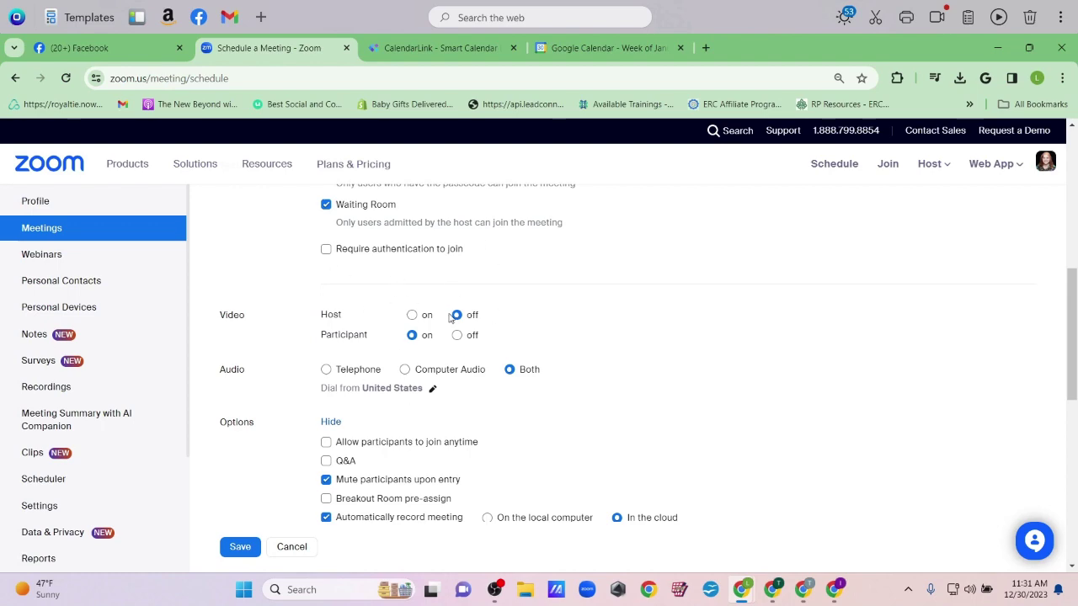
scroll(494, 337, down, 5)
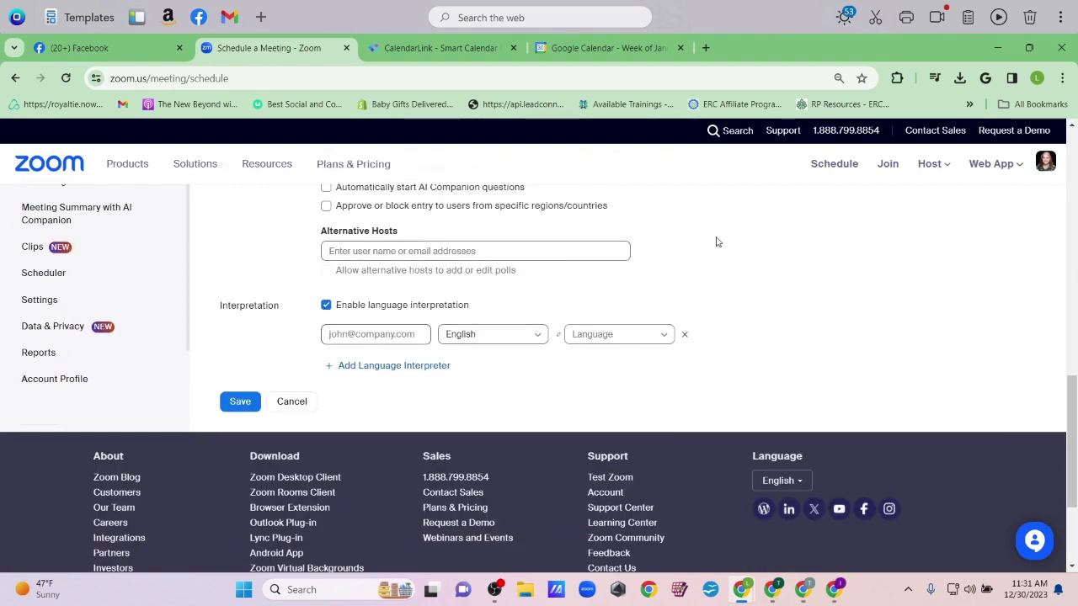
scroll(716, 242, up, 10)
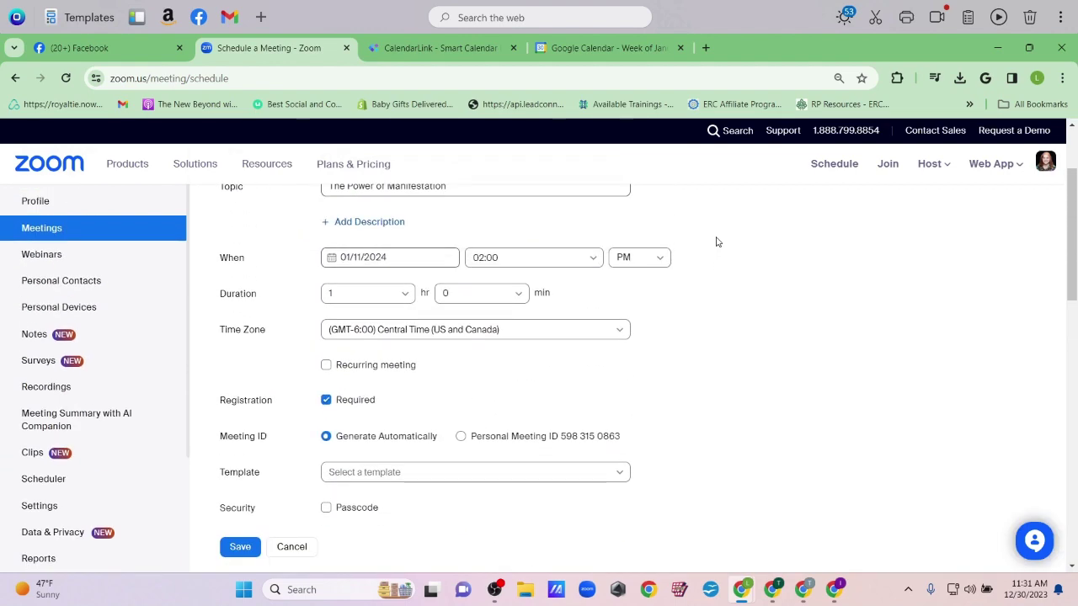
scroll(716, 242, up, 2)
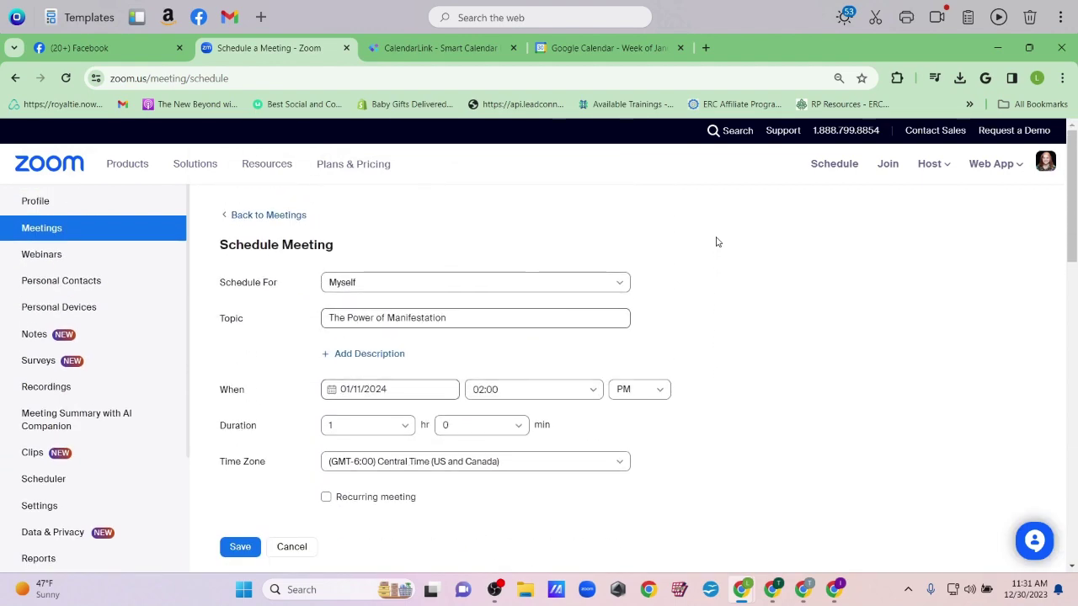
scroll(717, 242, down, 1)
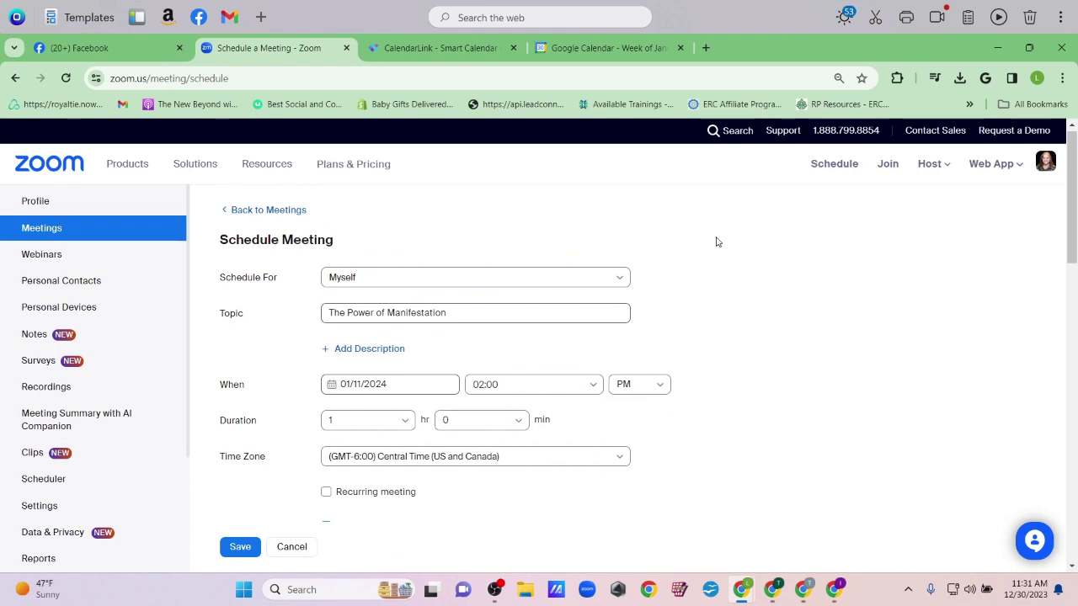
Start a meeting description and open the Nowsite site's URL in a new tab
scroll(717, 242, down, 1)
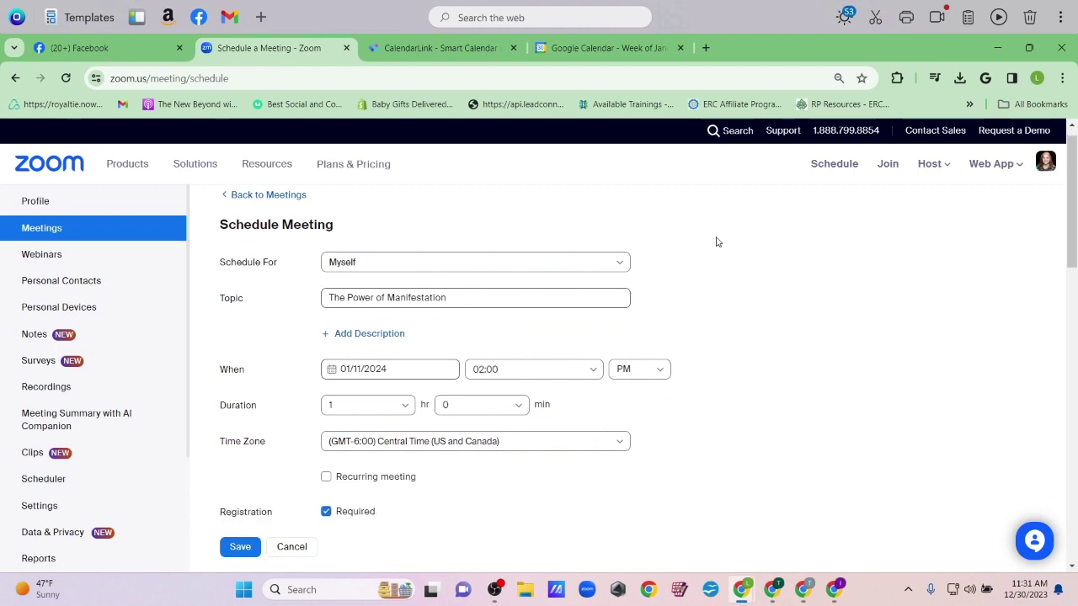
click(378, 328)
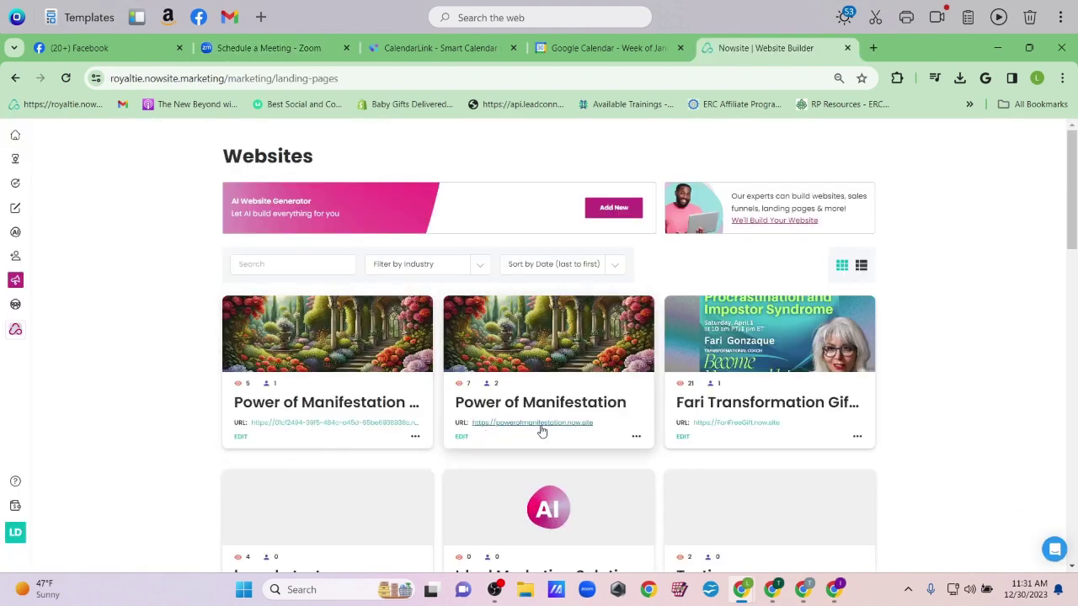
drag(594, 428, 472, 425)
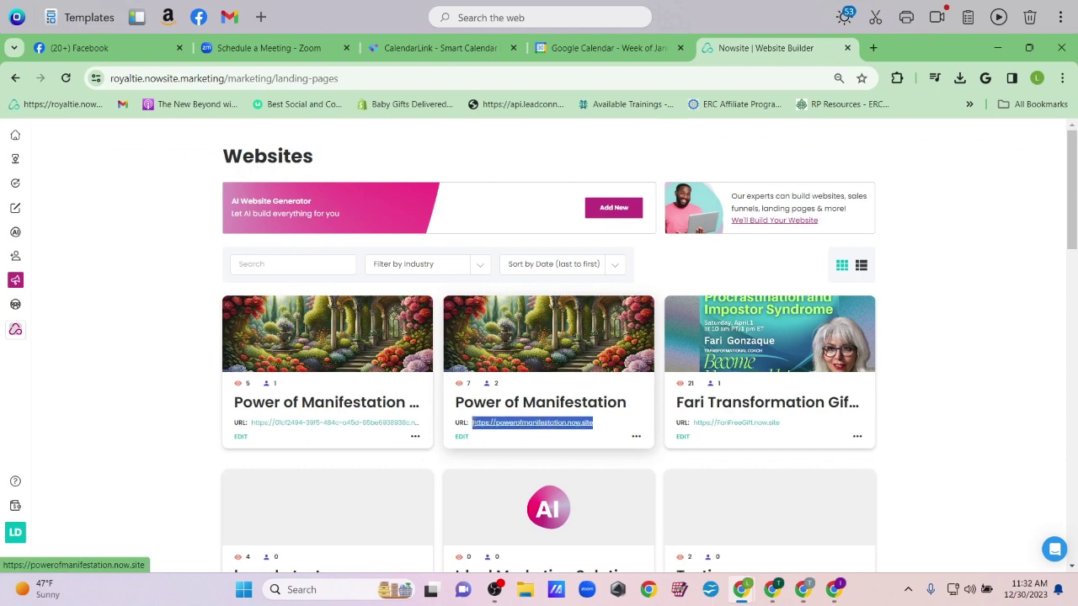
key(ctrl+c)
key(ctrl+t)
key(ctrl+v)
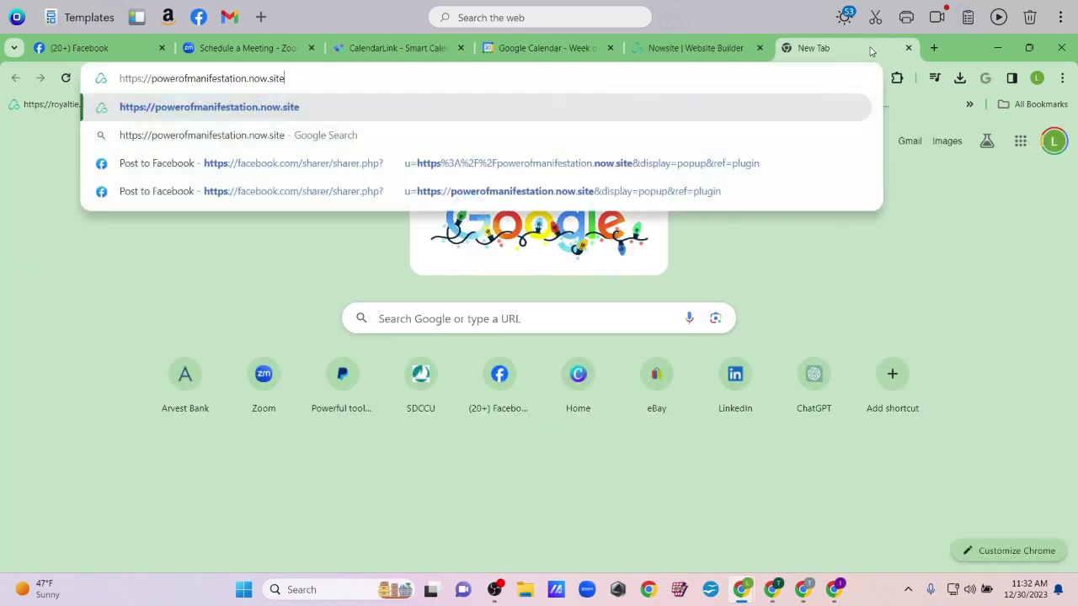
key(Return)
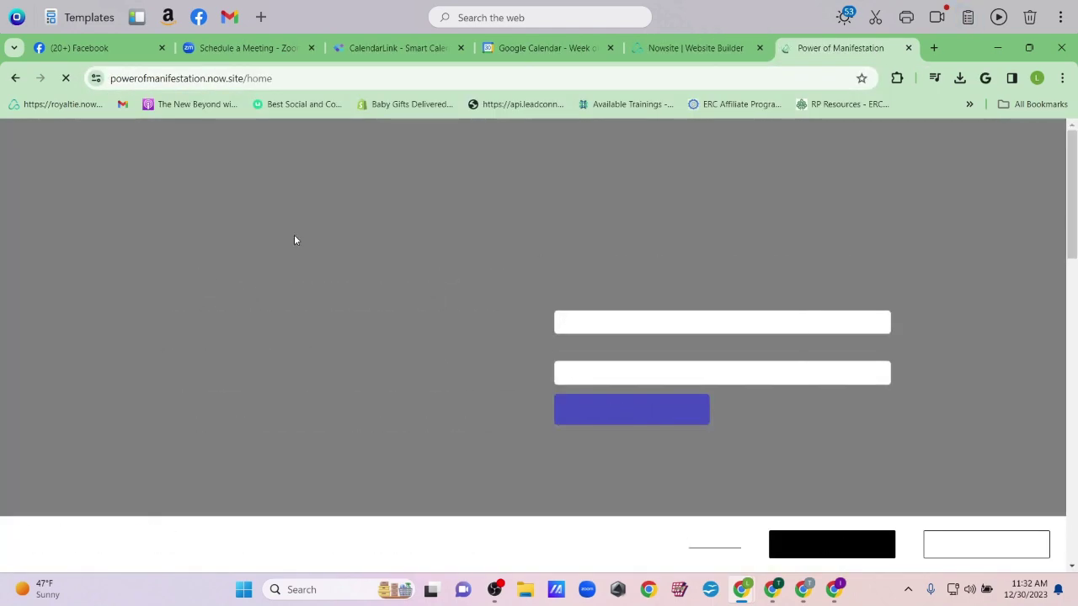
Select the landing page's headline and intro text, then return to the Zoom form
scroll(770, 296, down, 2)
scroll(769, 296, down, 3)
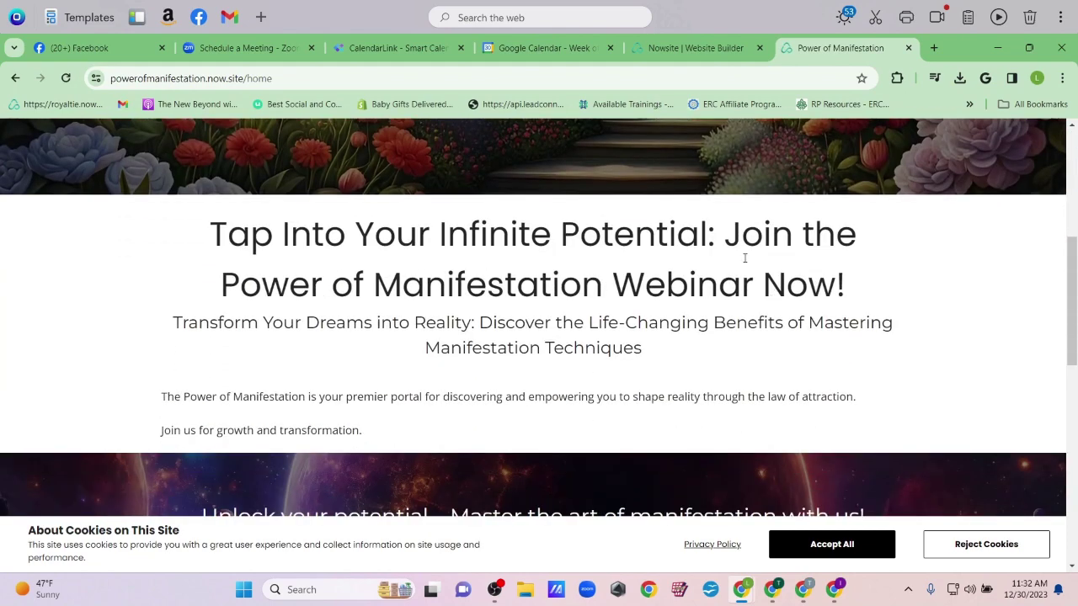
drag(378, 447, 204, 209)
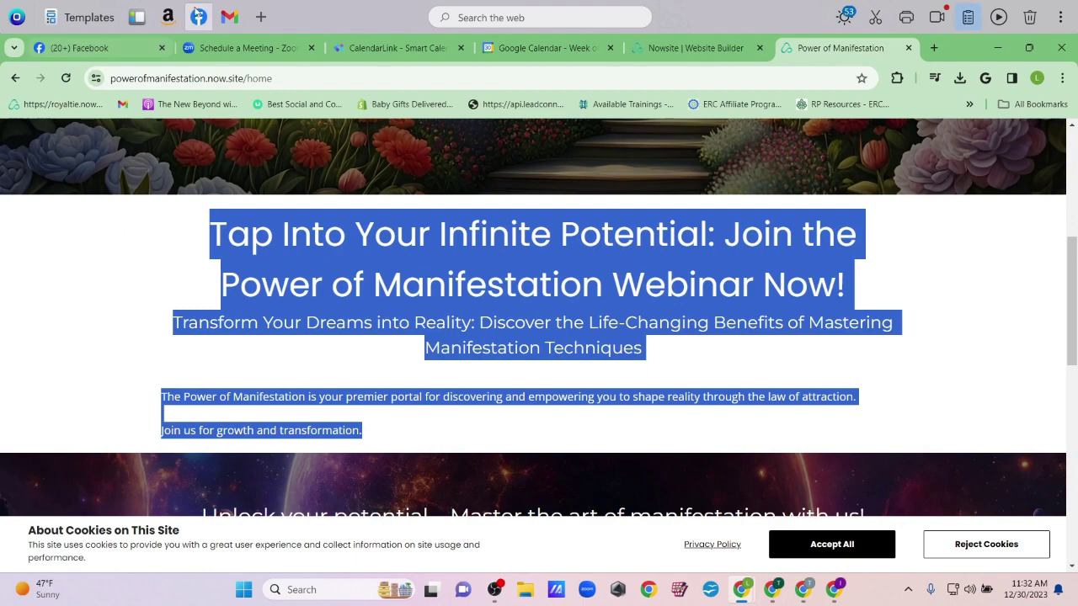
click(236, 48)
Paste the landing page text into the meeting description
key(ctrl+v)
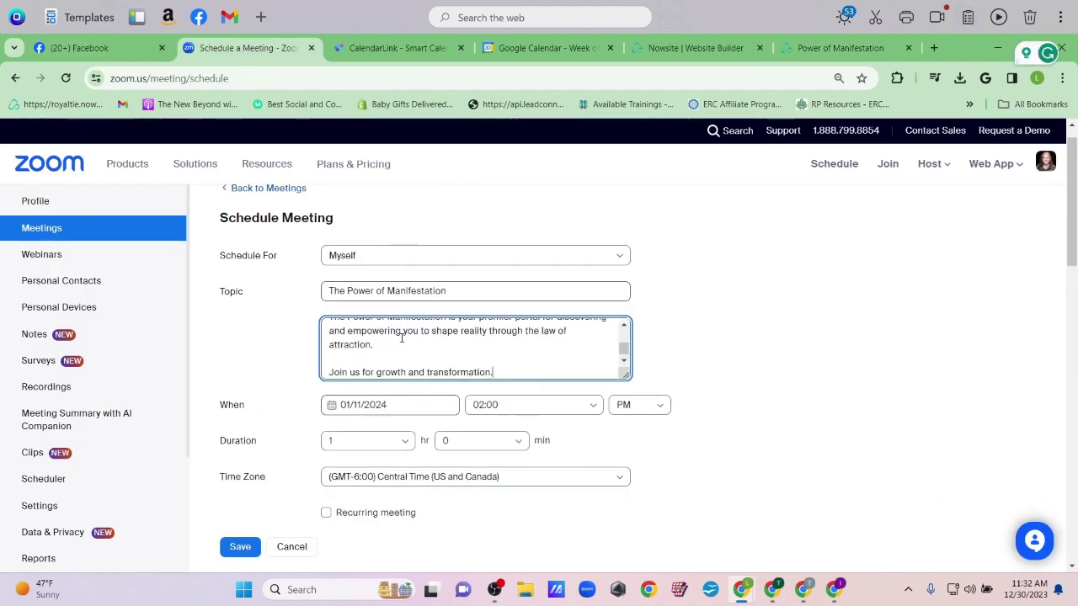
scroll(577, 378, up, 5)
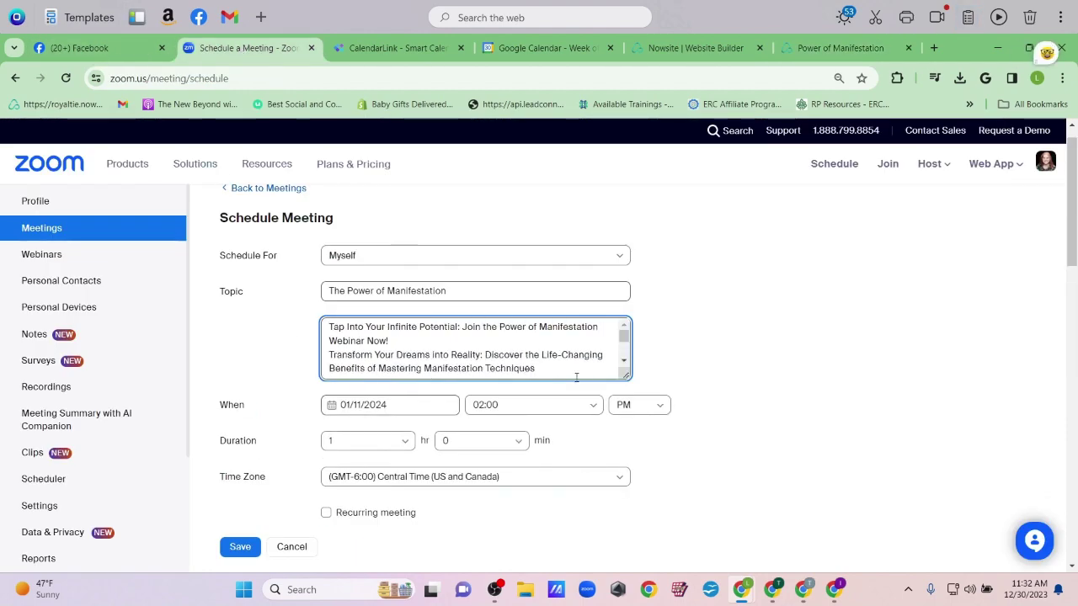
scroll(512, 357, down, 2)
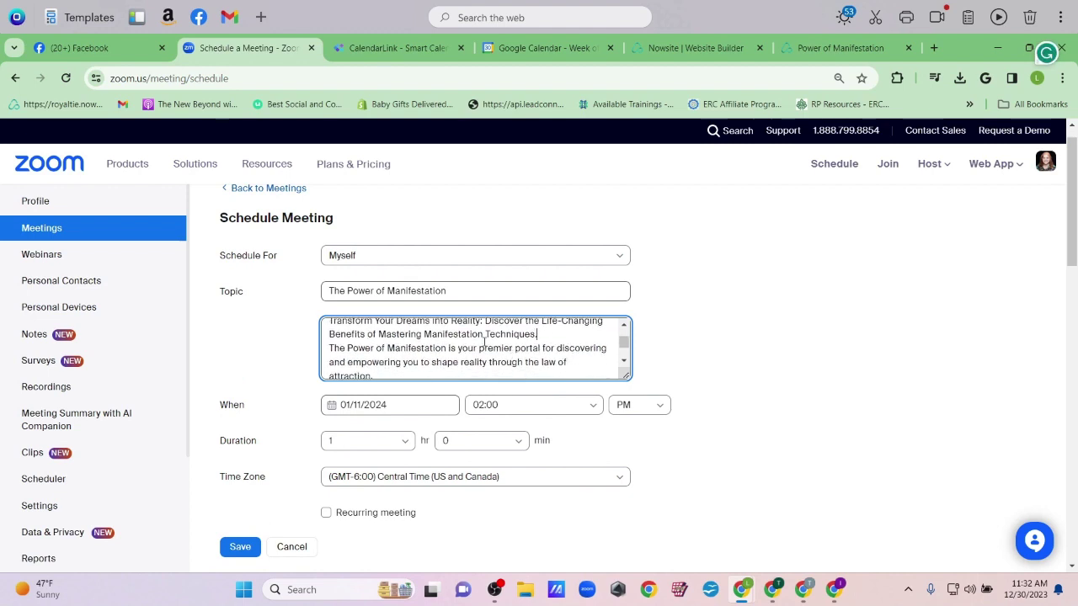
scroll(483, 341, down, 2)
scroll(482, 341, up, 5)
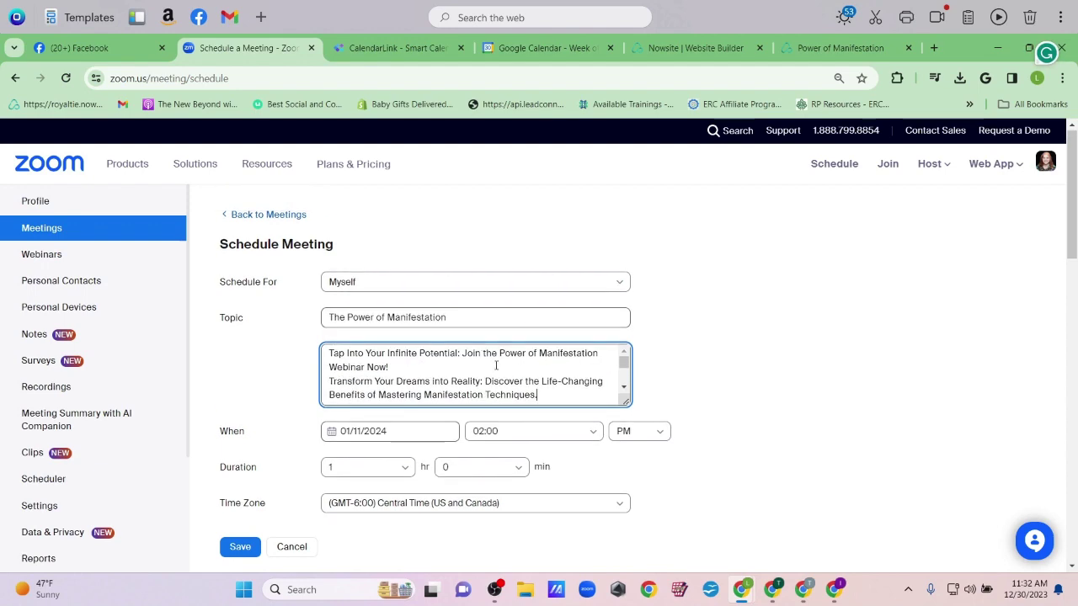
click(741, 372)
Review the remaining meeting settings and save the meeting
scroll(741, 373, down, 1)
scroll(741, 372, down, 1)
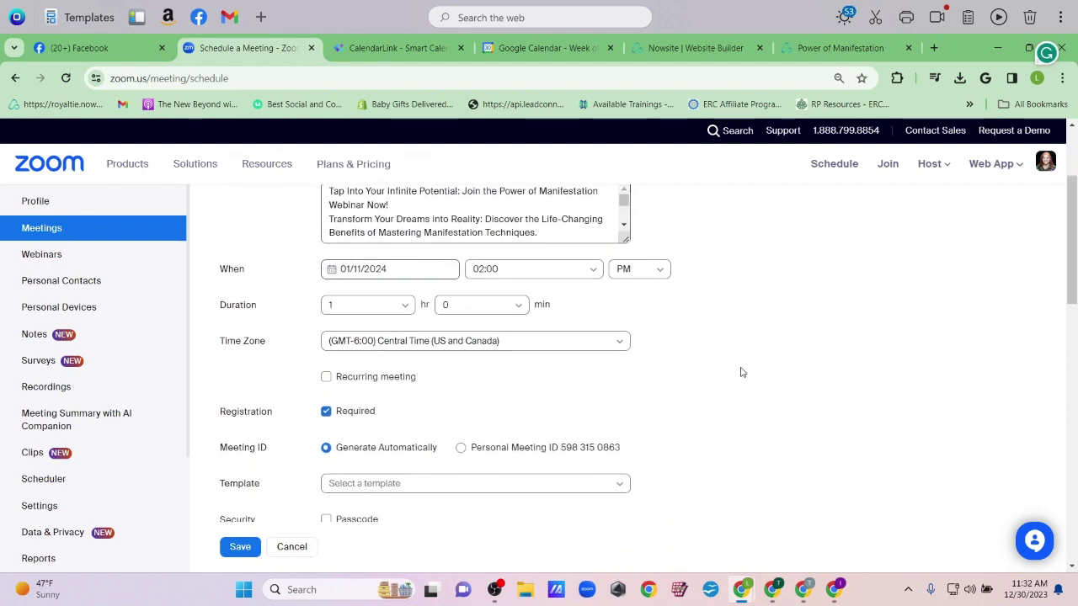
scroll(741, 372, up, 2)
scroll(741, 373, down, 3)
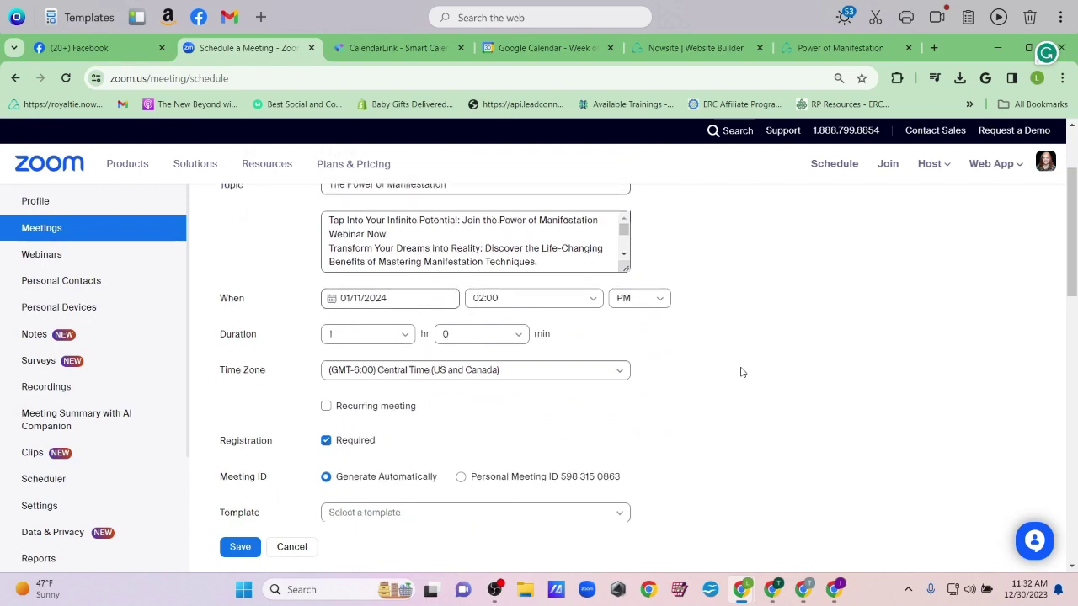
scroll(741, 372, up, 4)
scroll(741, 372, down, 3)
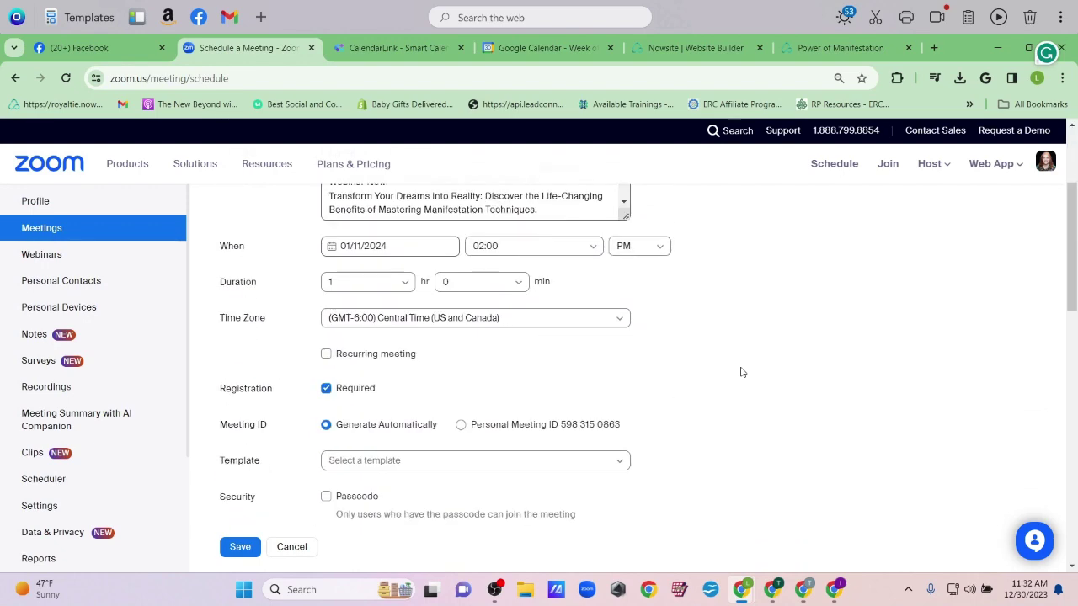
scroll(834, 431, down, 8)
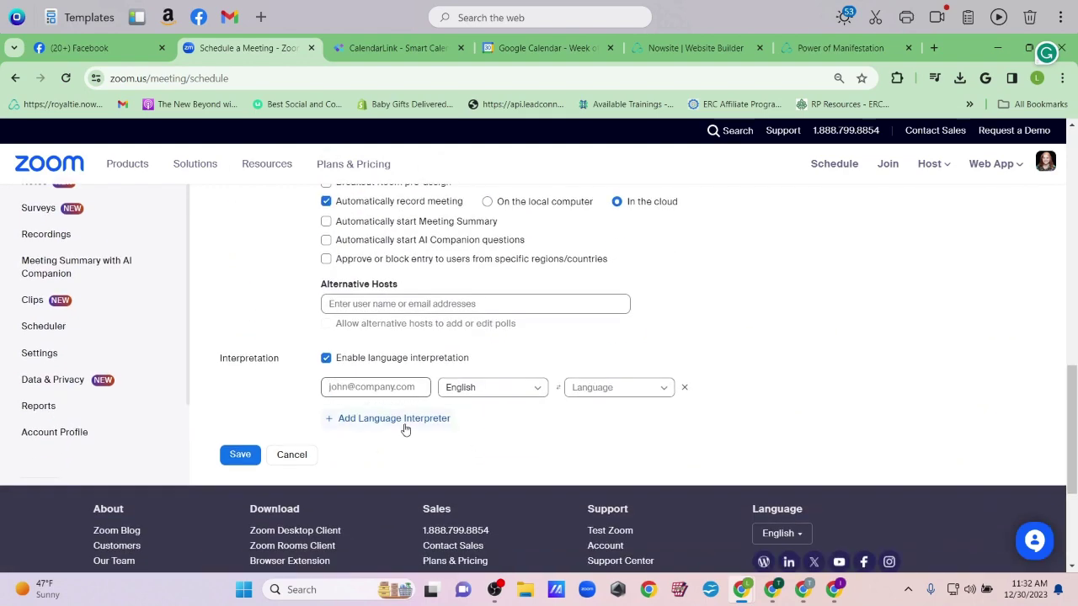
click(232, 455)
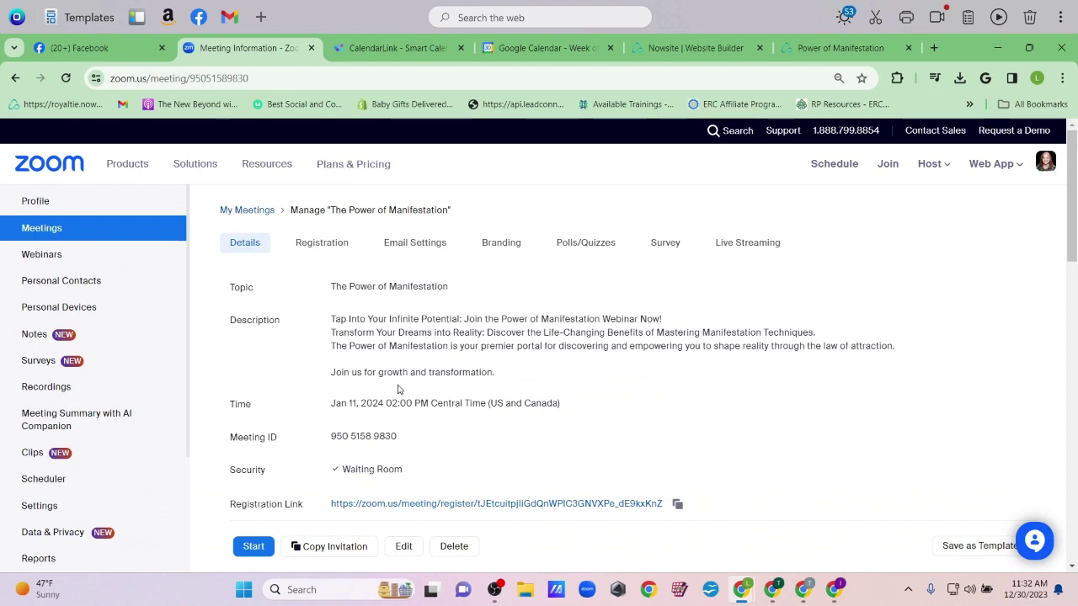
Open the meeting's Branding settings showing banner and logo uploads
click(499, 243)
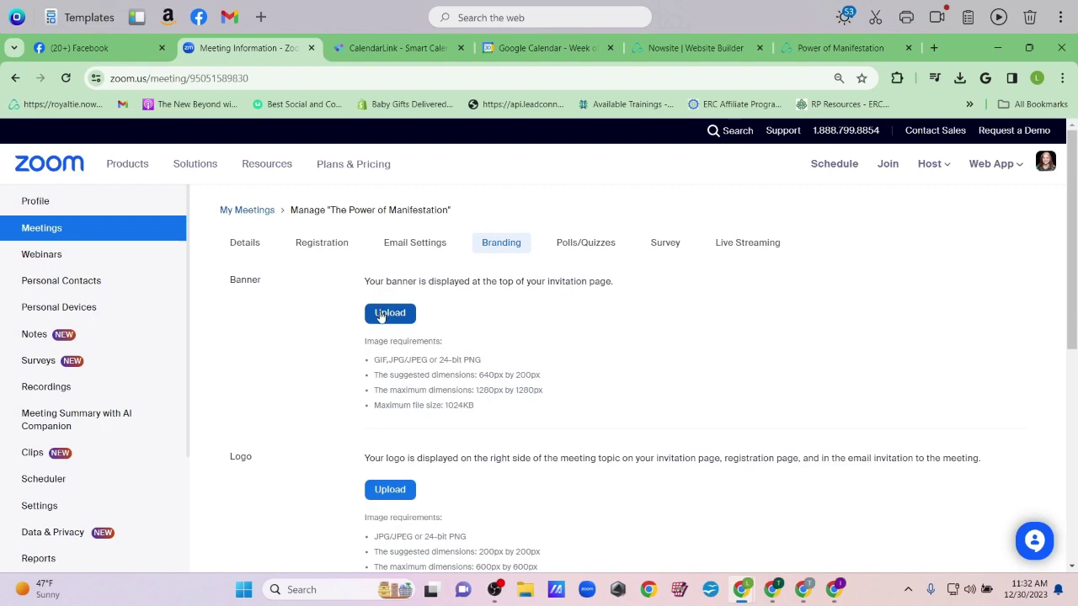
Snip the Power of Manifestation landing page's title and tagline area
click(834, 48)
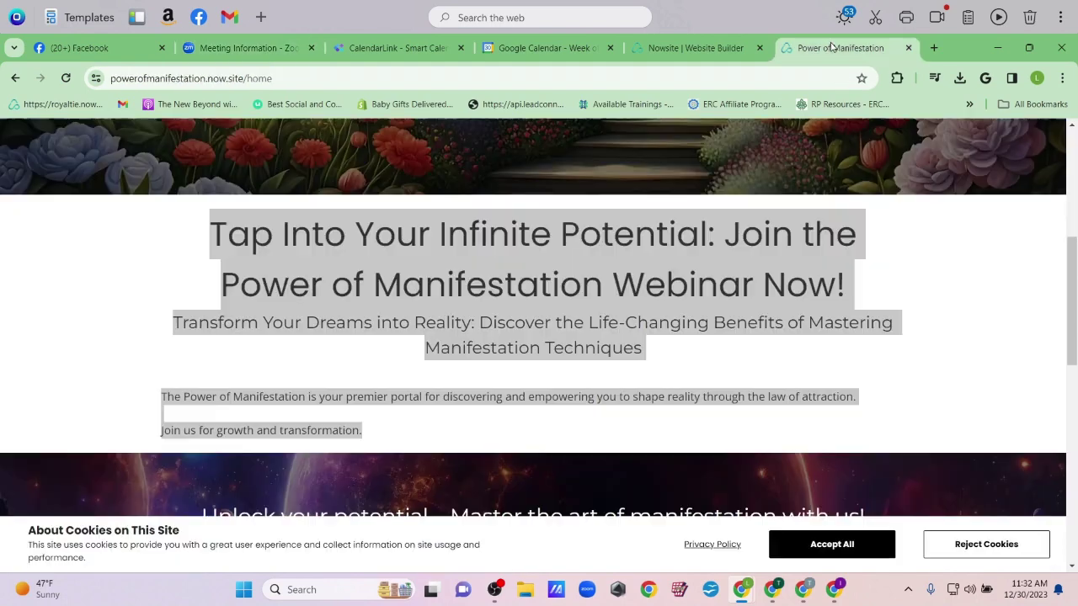
click(978, 286)
scroll(978, 286, up, 5)
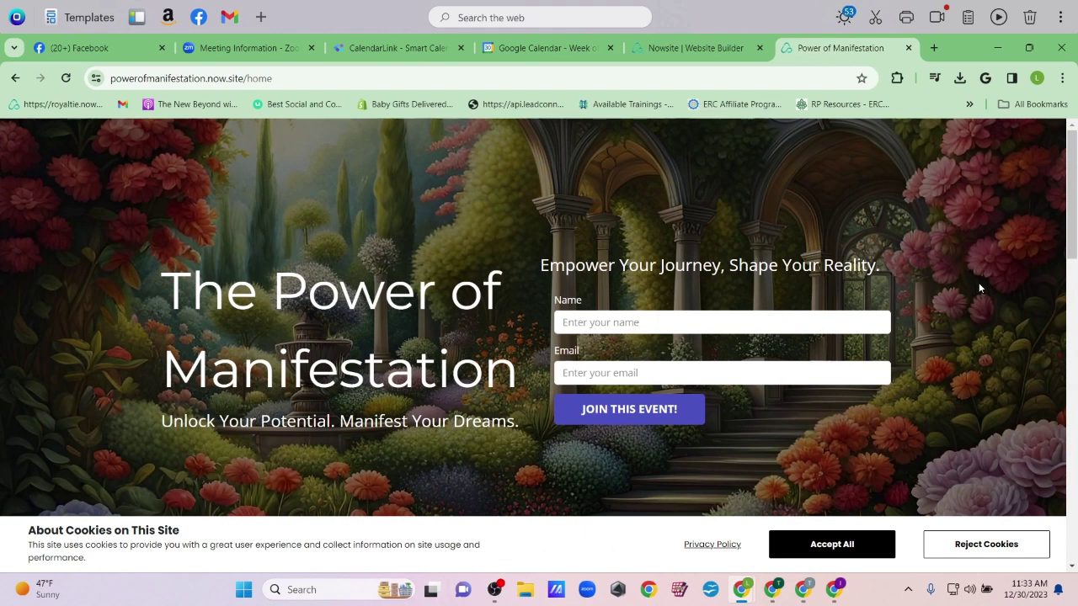
key(super+shift+s)
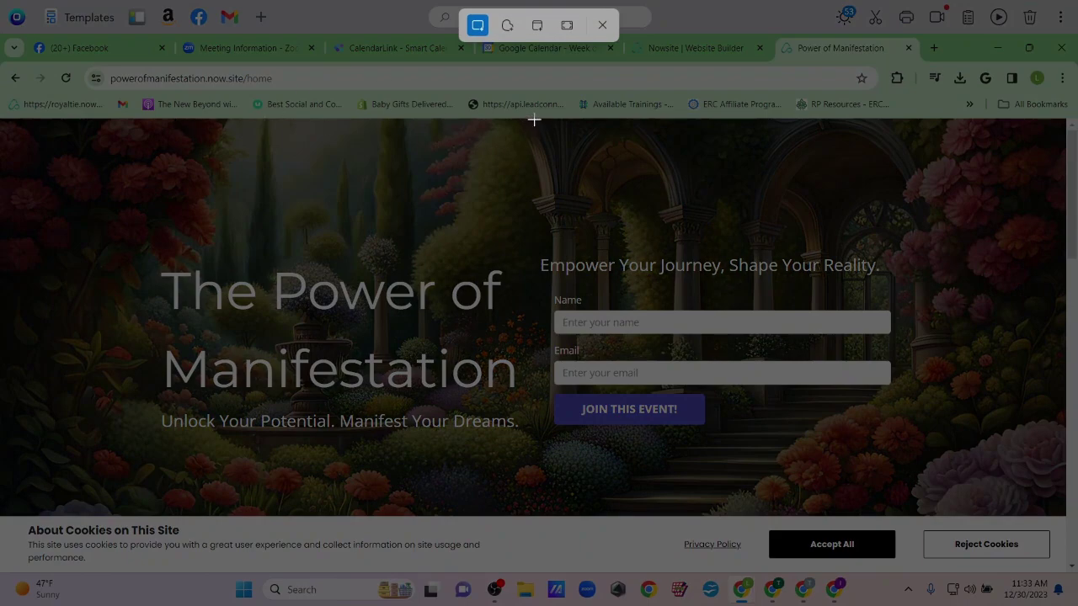
drag(534, 121, 141, 463)
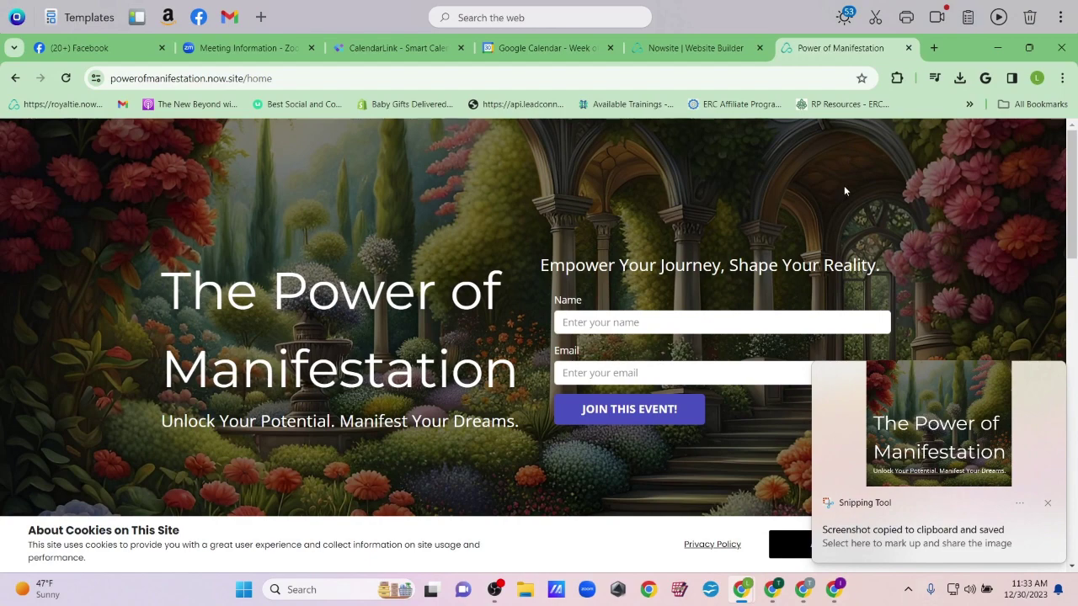
Save the snip as a PNG file on the Desktop
click(911, 416)
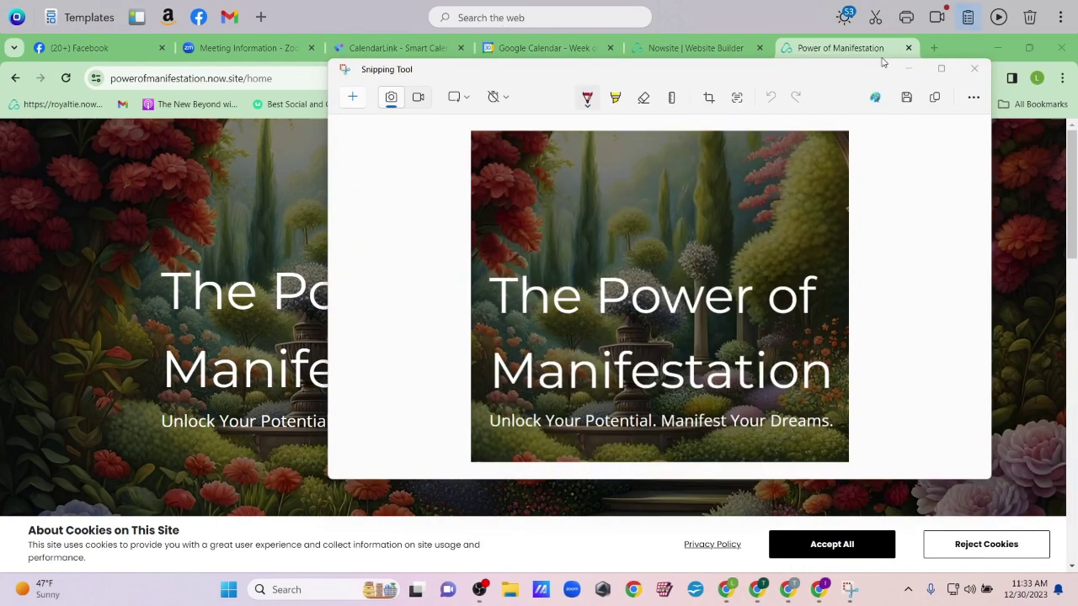
click(907, 98)
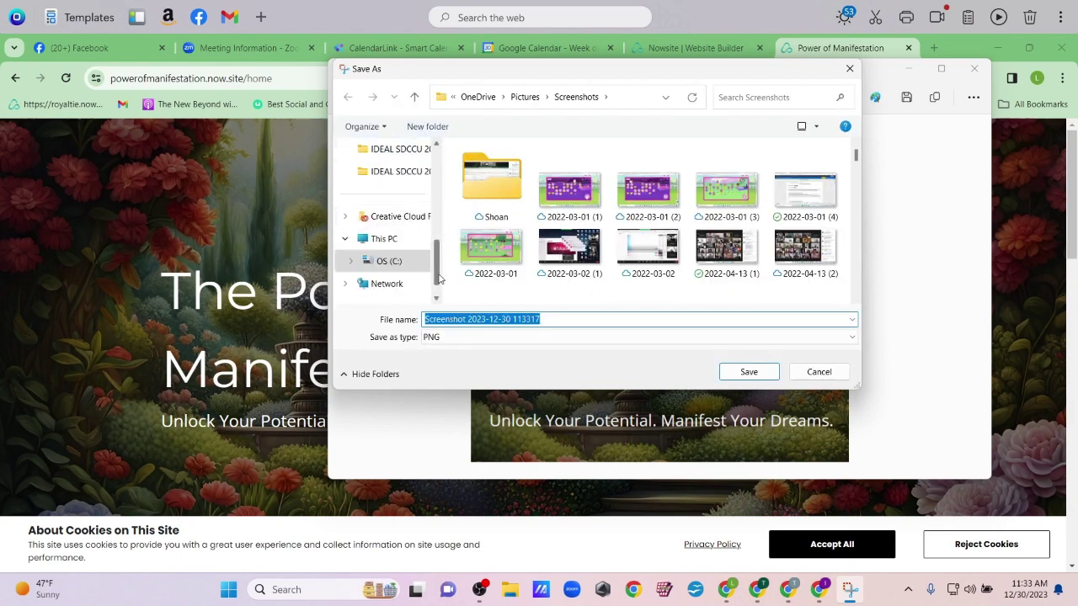
scroll(412, 210, up, 5)
click(377, 243)
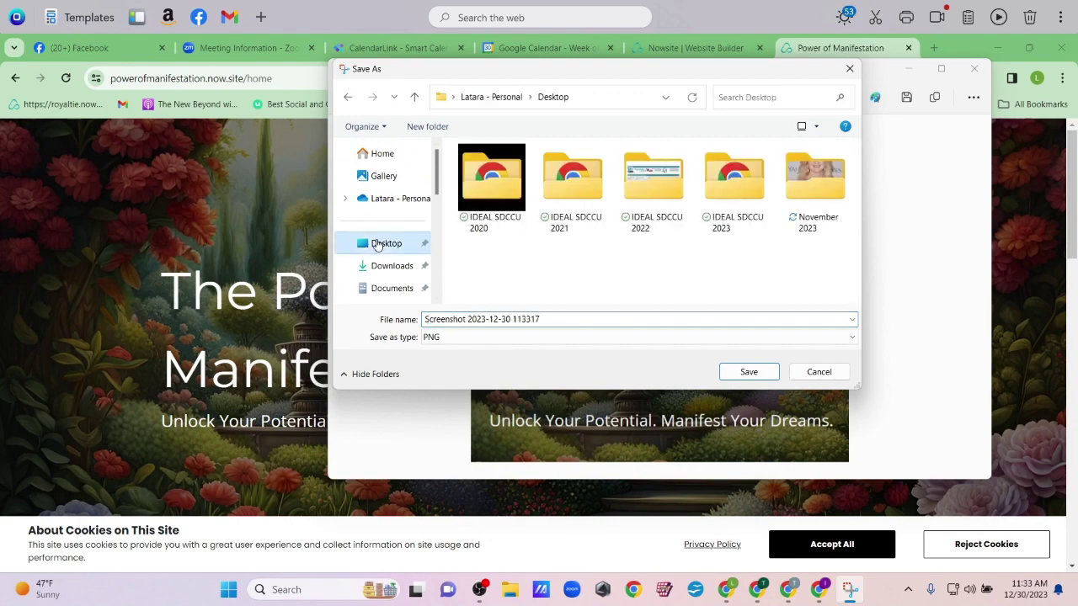
click(762, 372)
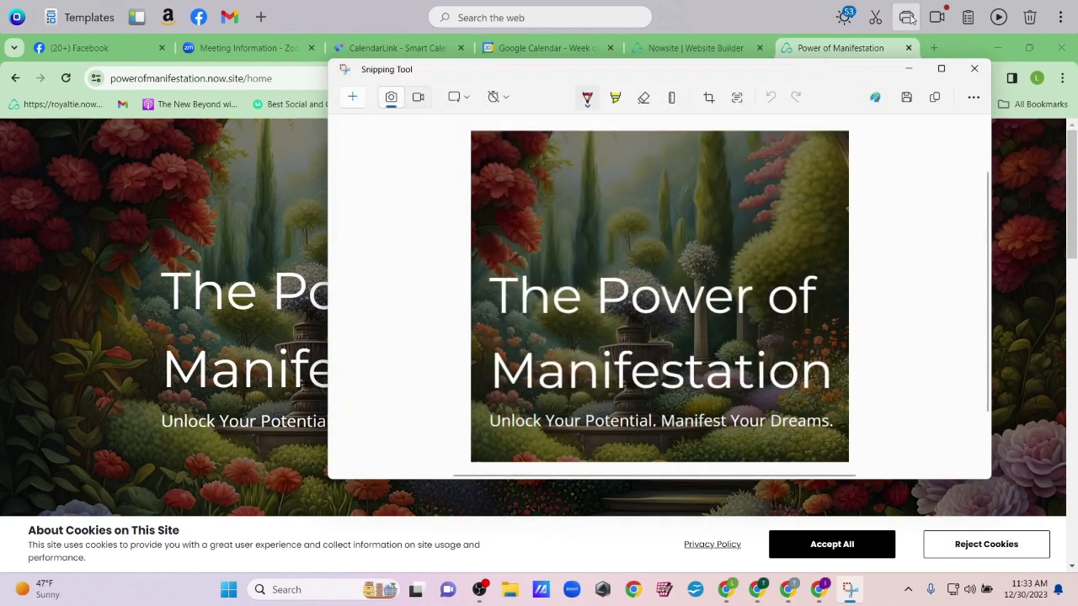
click(974, 68)
click(687, 48)
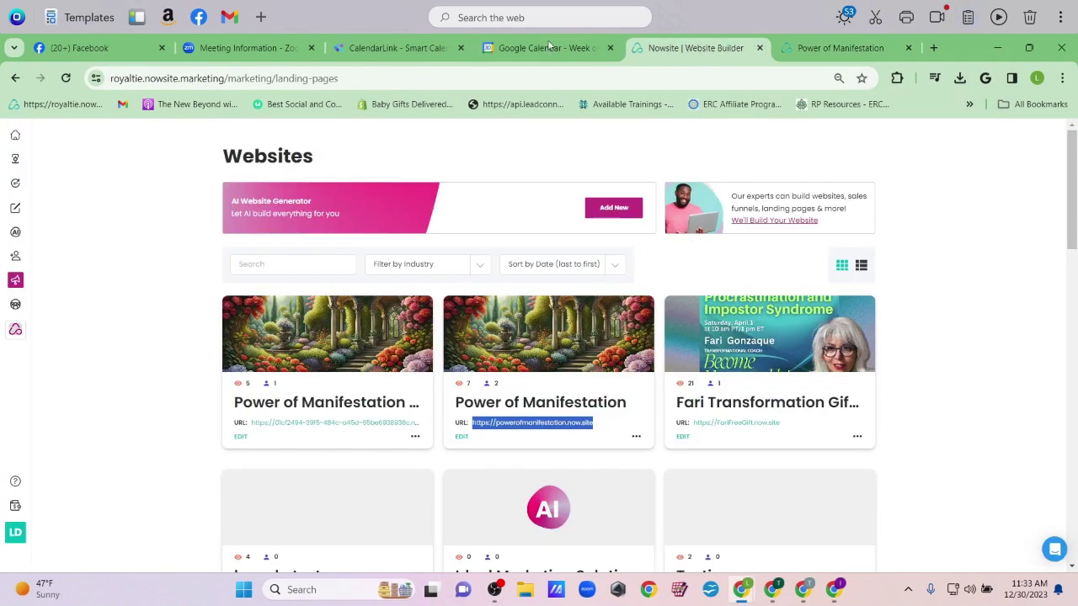
click(265, 48)
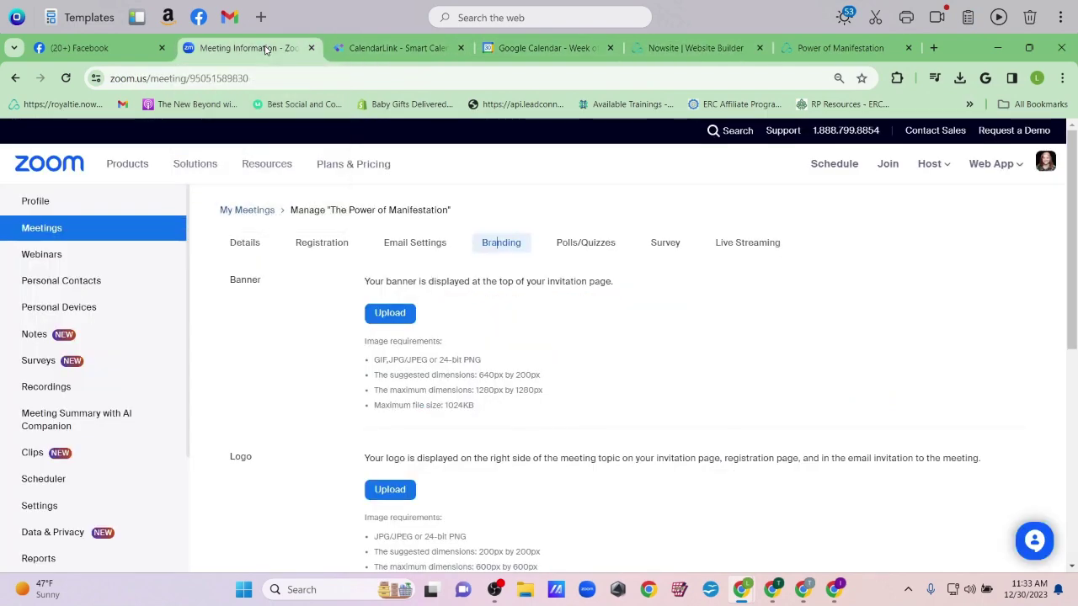
click(389, 314)
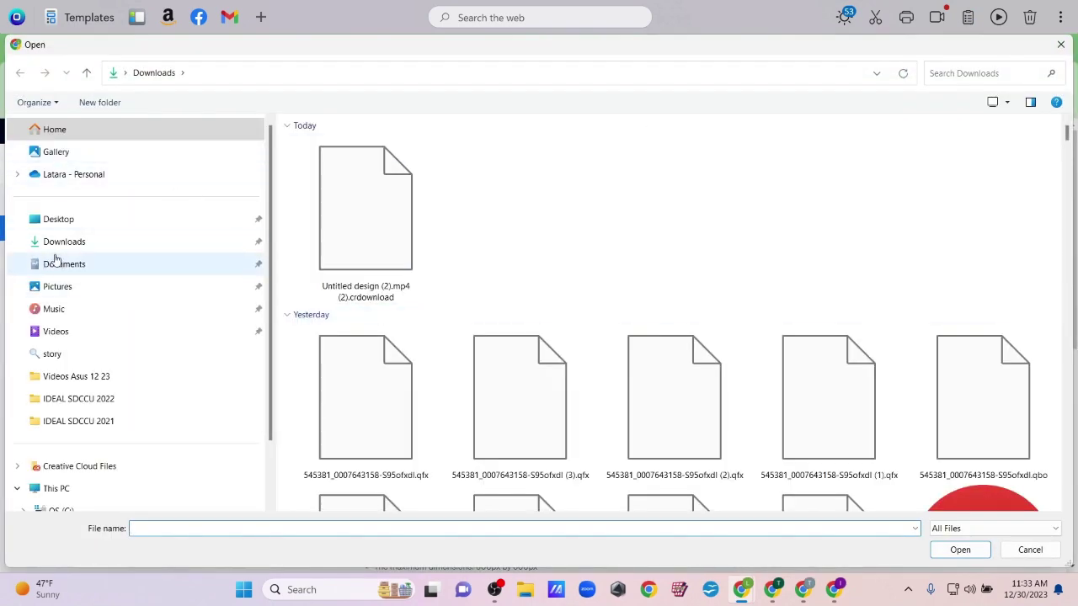
click(40, 220)
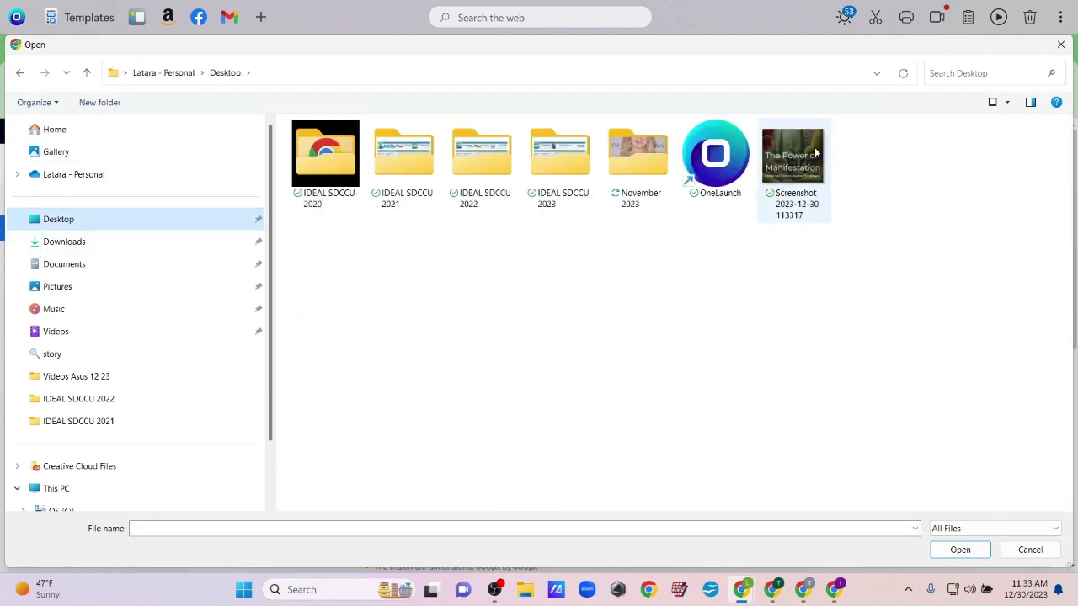
click(793, 165)
click(960, 550)
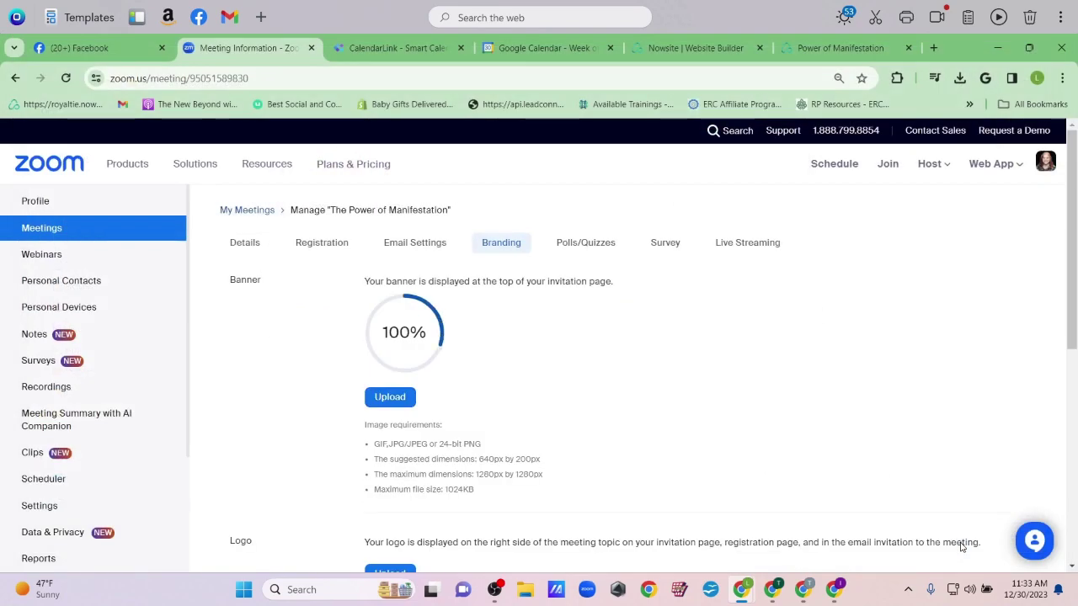
scroll(985, 401, down, 5)
scroll(982, 399, up, 2)
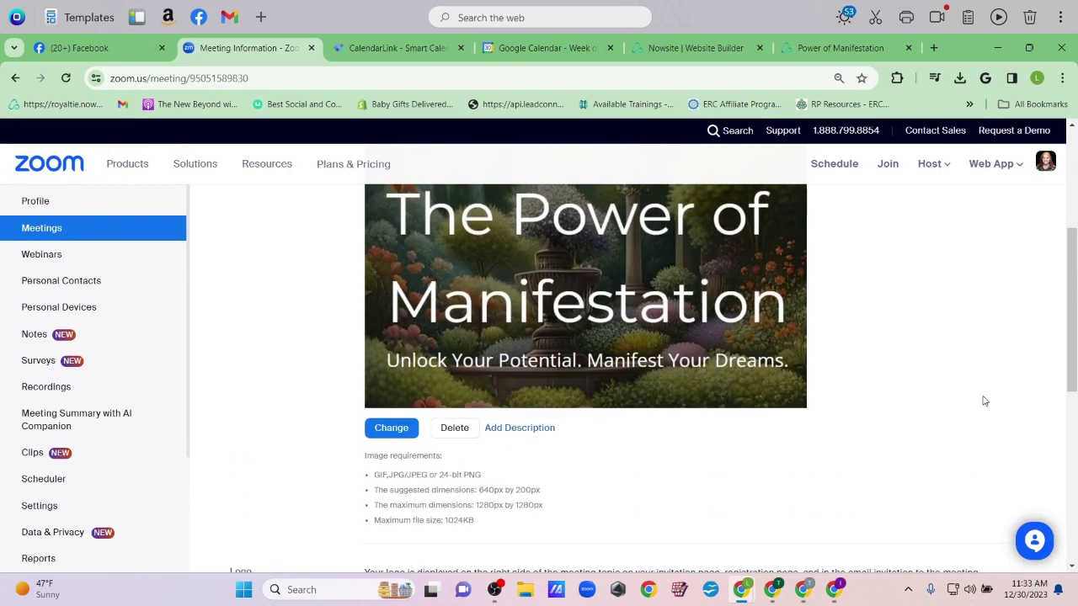
scroll(982, 399, down, 2)
scroll(731, 410, down, 3)
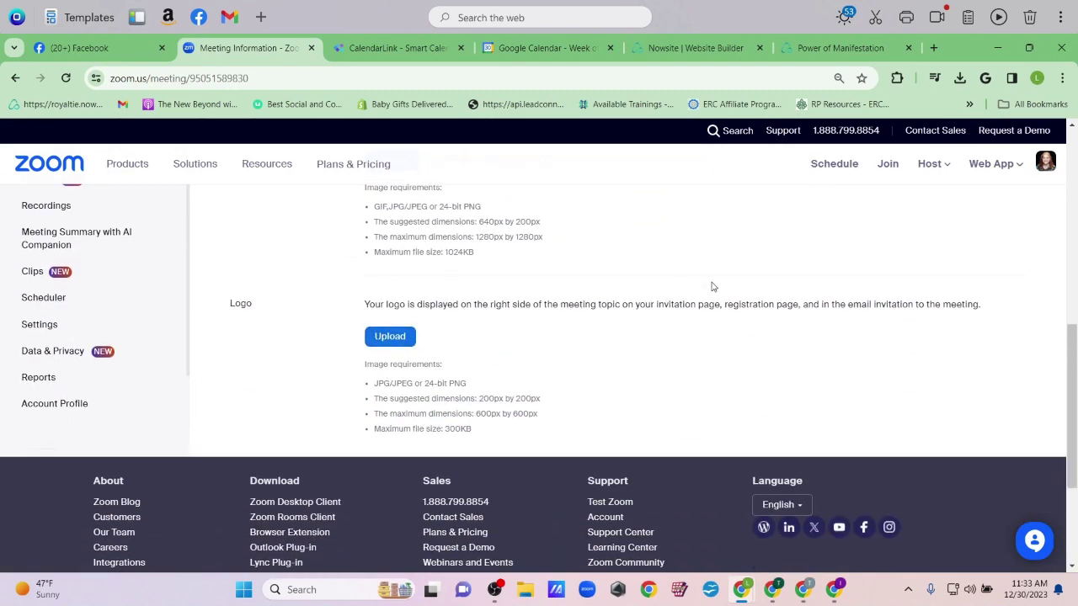
scroll(712, 288, up, 10)
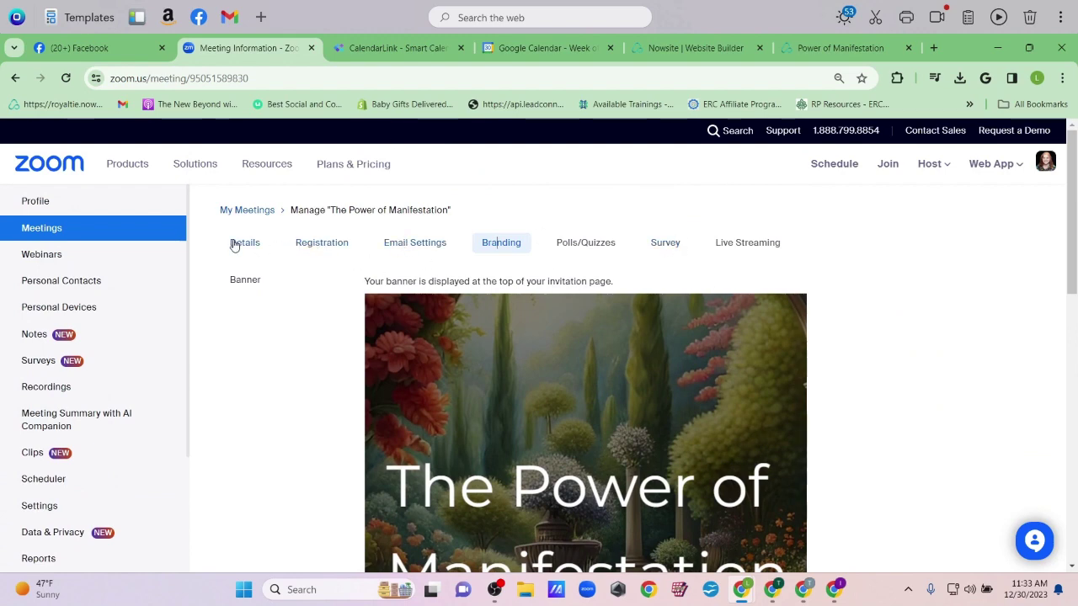
Check the Confirmation Email to Registrants setting, then view the Registration settings
click(448, 249)
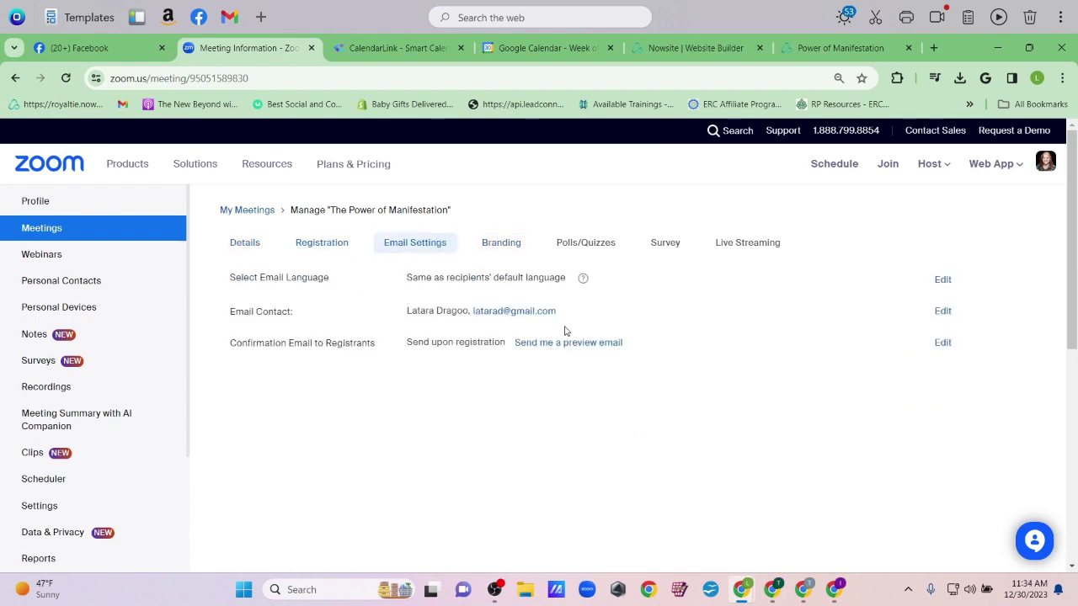
drag(375, 343, 231, 348)
click(230, 348)
triple_click(232, 345)
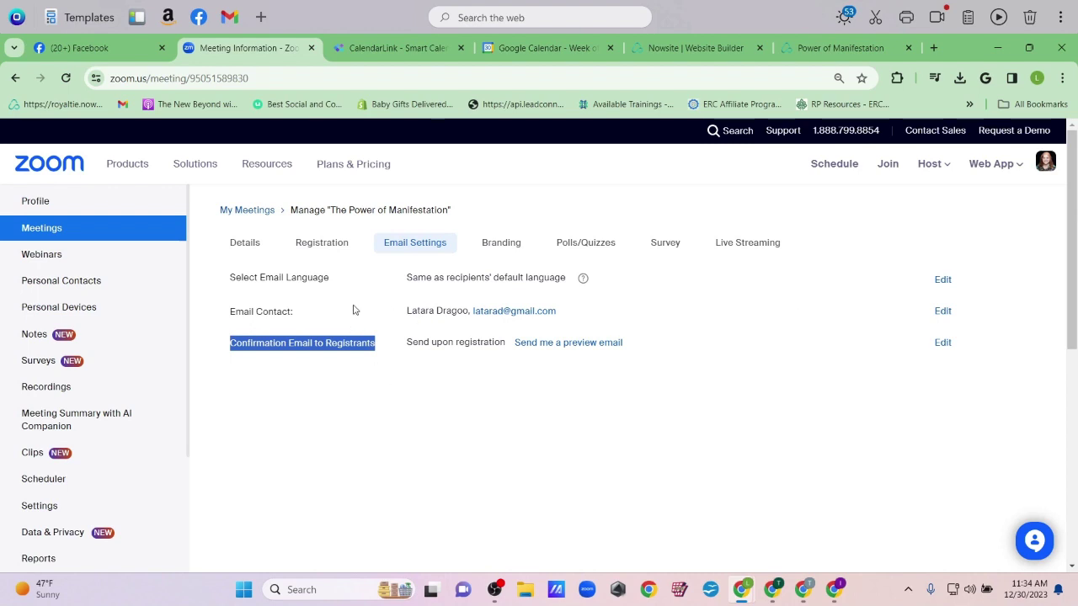
click(320, 244)
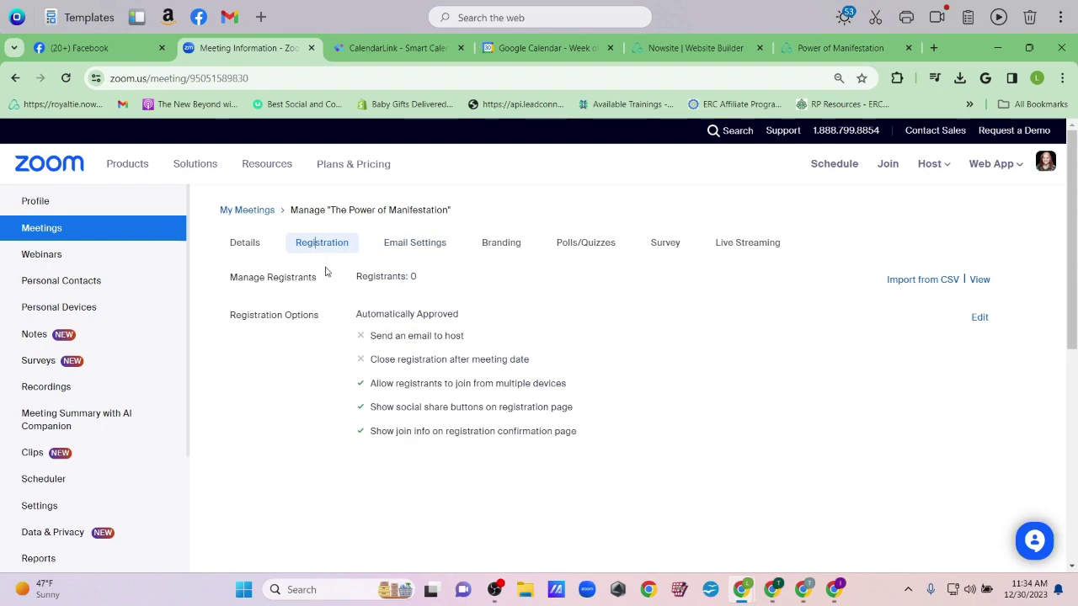
Confirm the Zoom meeting has no registrants, copy its Registration Link, and switch to Nowsite's Websites list
click(980, 279)
click(722, 432)
click(243, 244)
scroll(670, 434, down, 1)
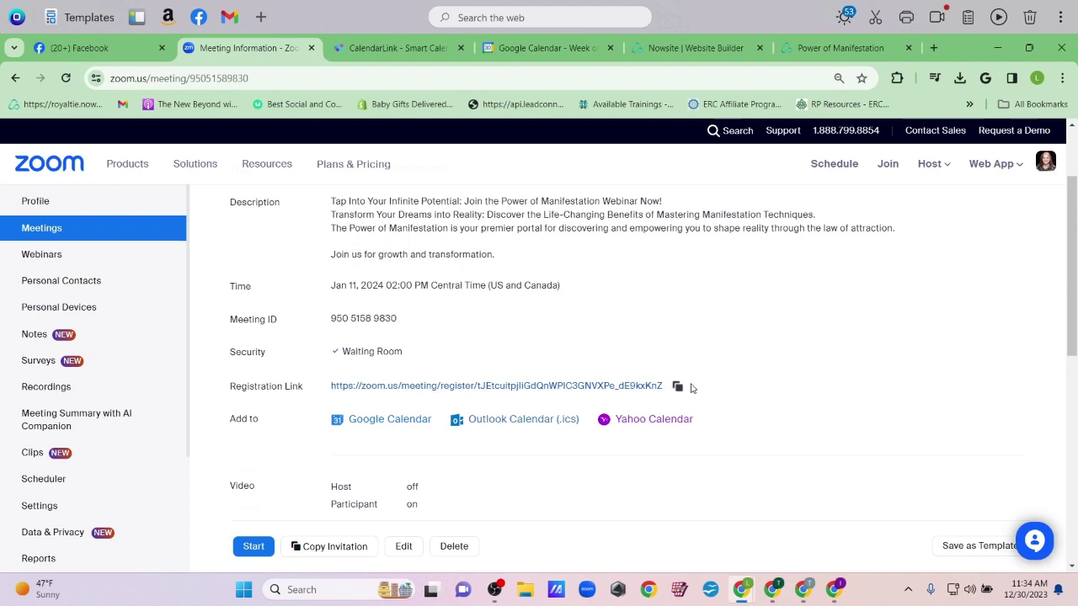
click(677, 386)
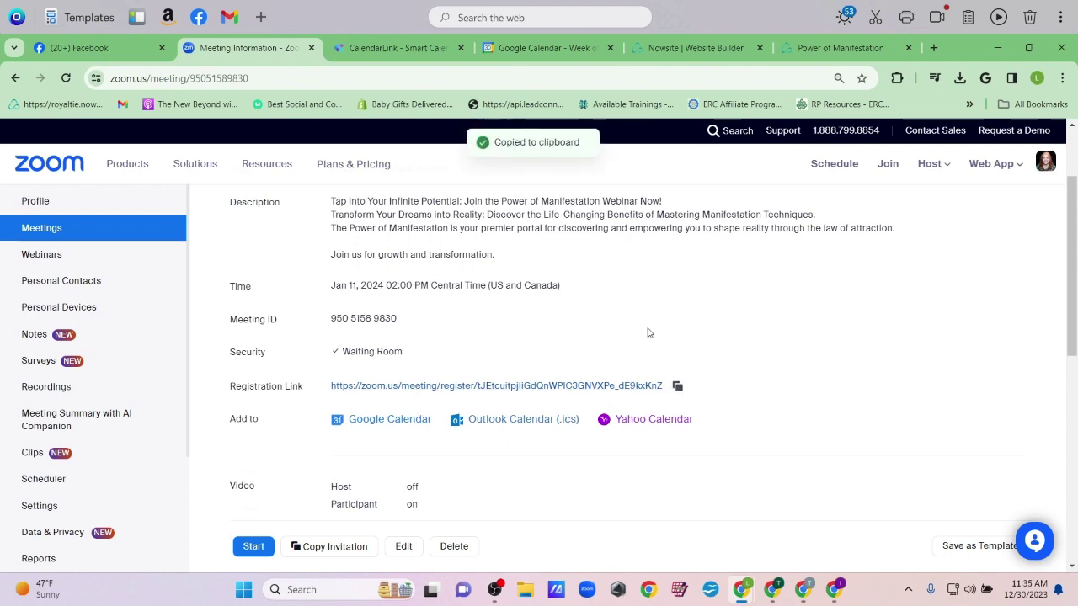
click(666, 50)
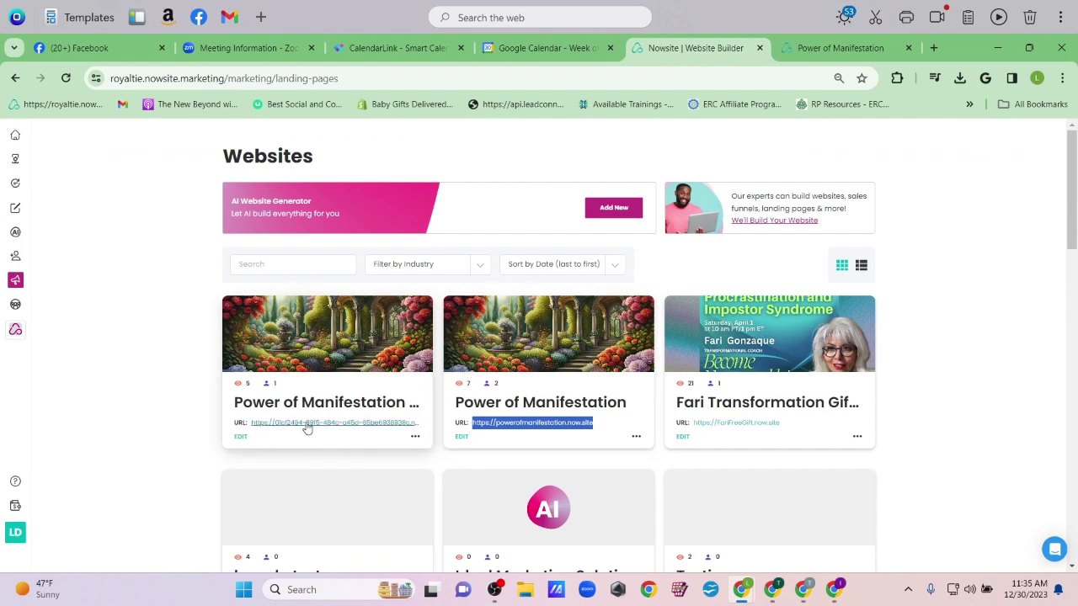
Open the Power of Manifestation site's Home page in the editor and drag in a Content Section
click(240, 438)
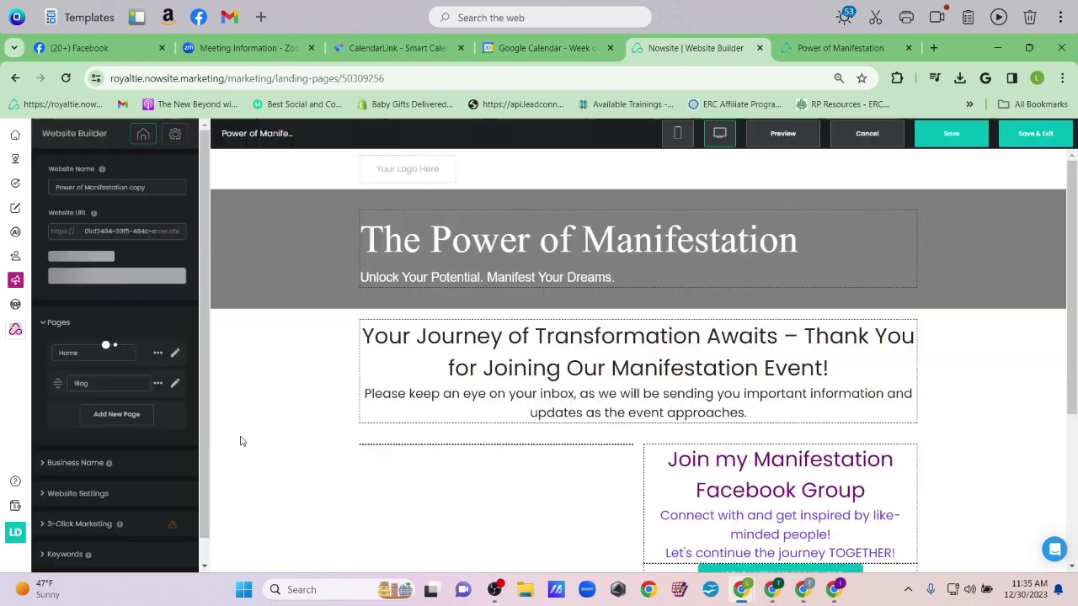
scroll(693, 428, down, 5)
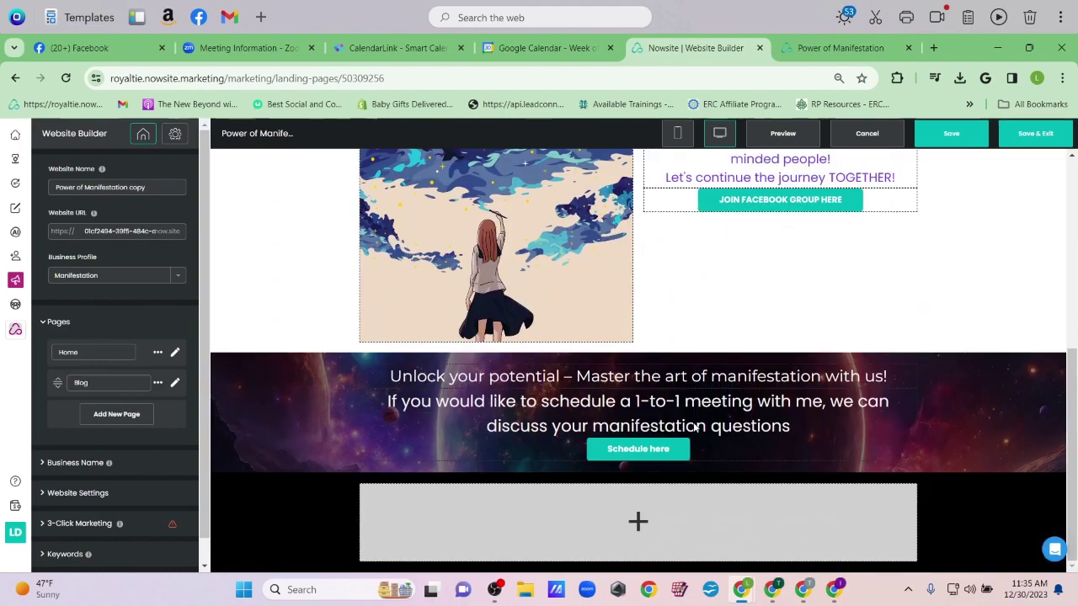
scroll(693, 428, up, 5)
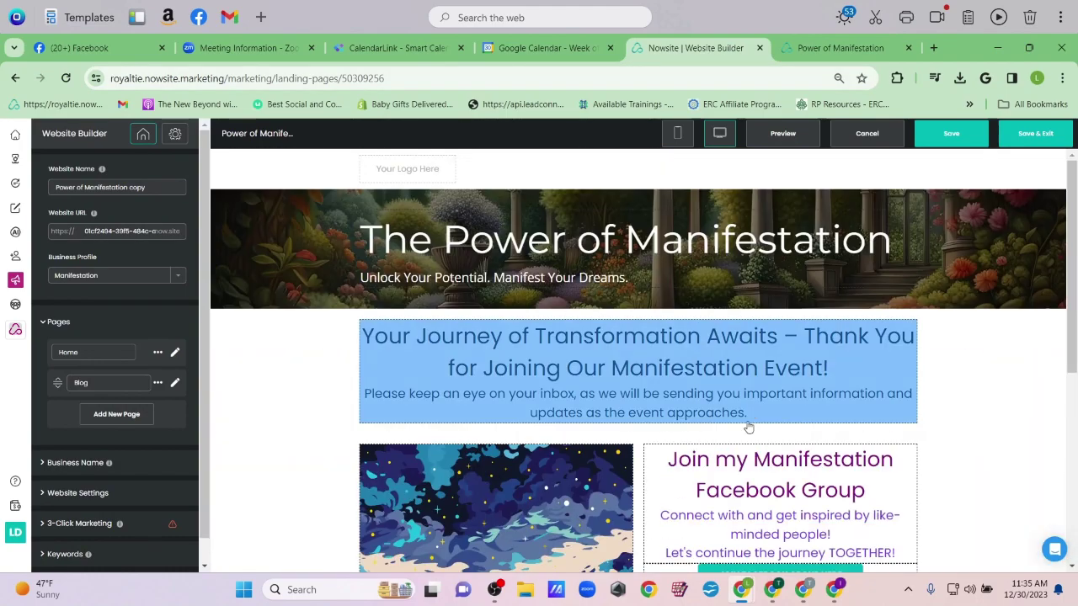
scroll(746, 426, down, 4)
scroll(748, 427, up, 3)
scroll(748, 427, up, 1)
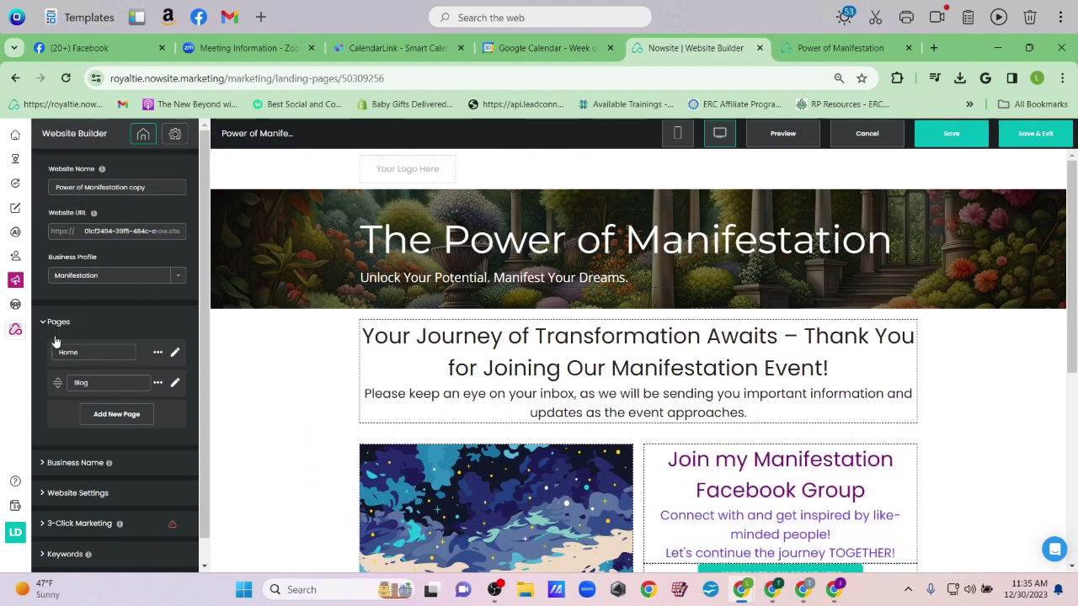
click(176, 354)
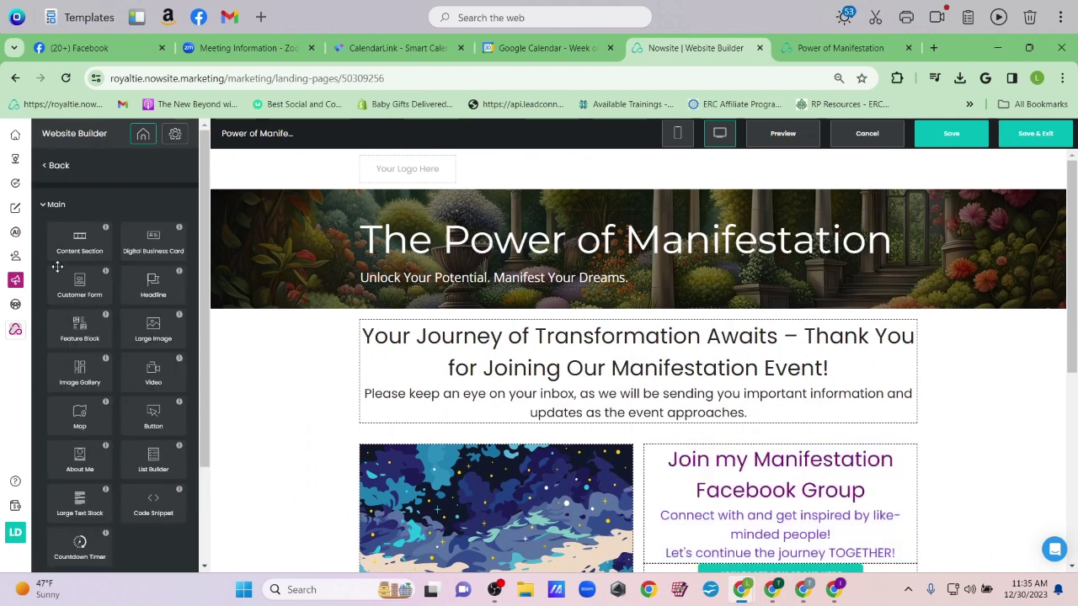
drag(73, 240, 564, 437)
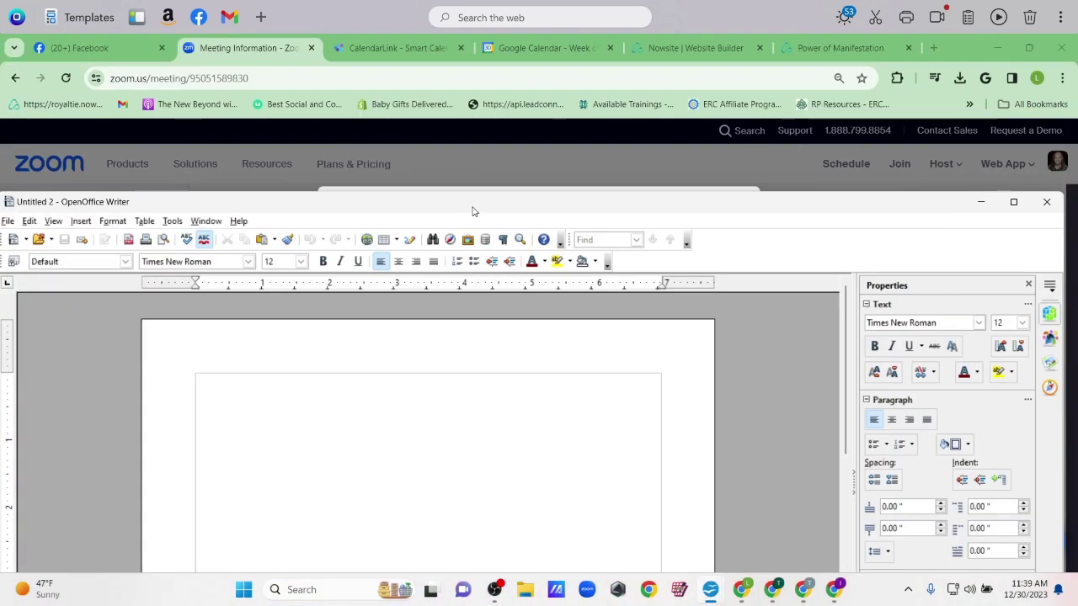
Paste the copied Zoom invitation into the blank Untitled 2 Writer document and minimize it
drag(472, 212, 480, 65)
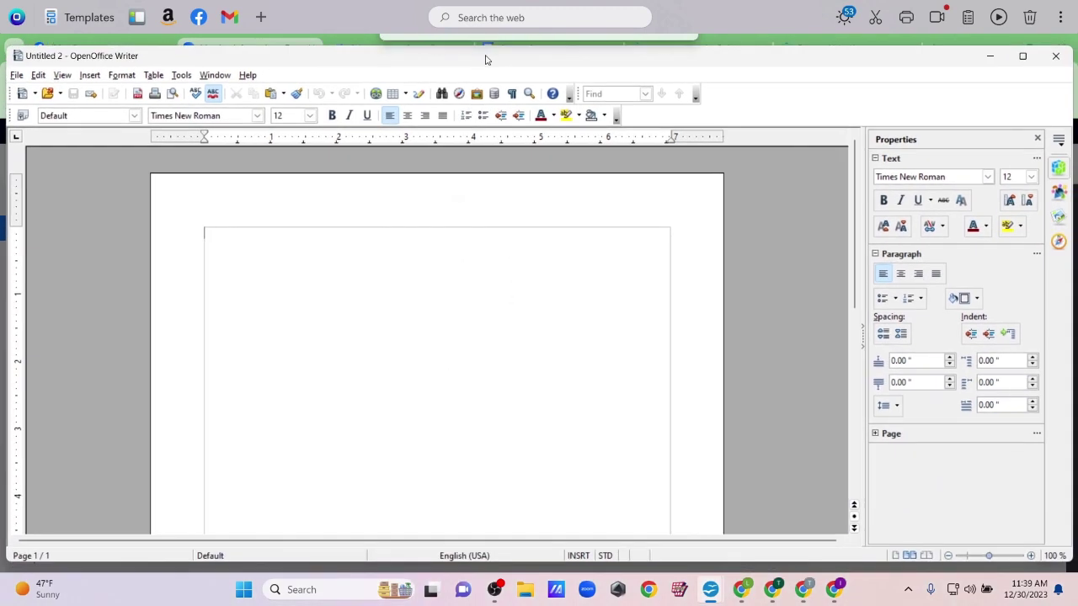
text(v)
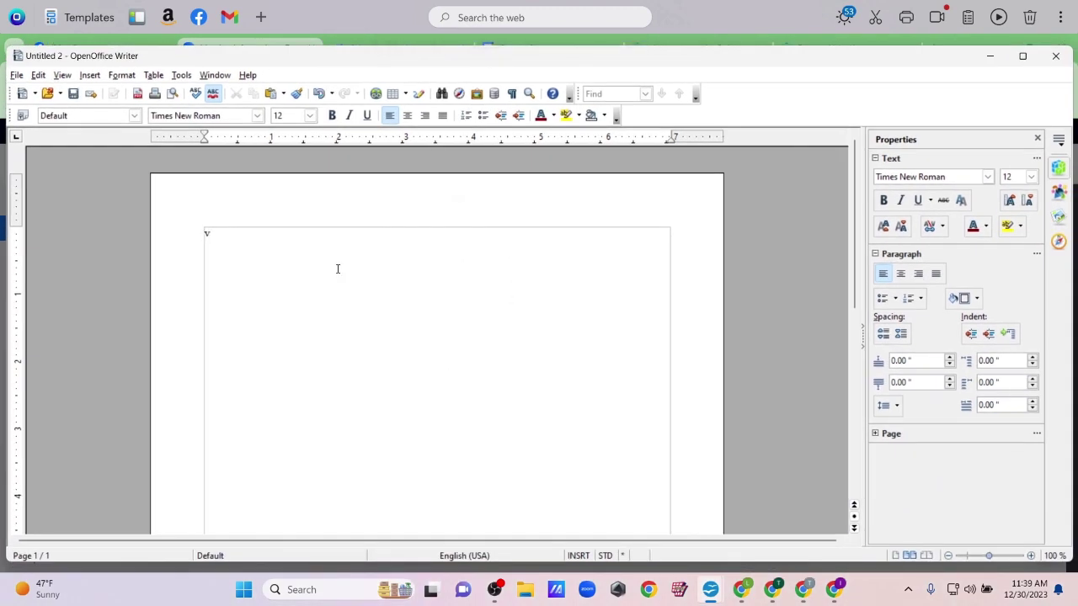
key(ctrl+v)
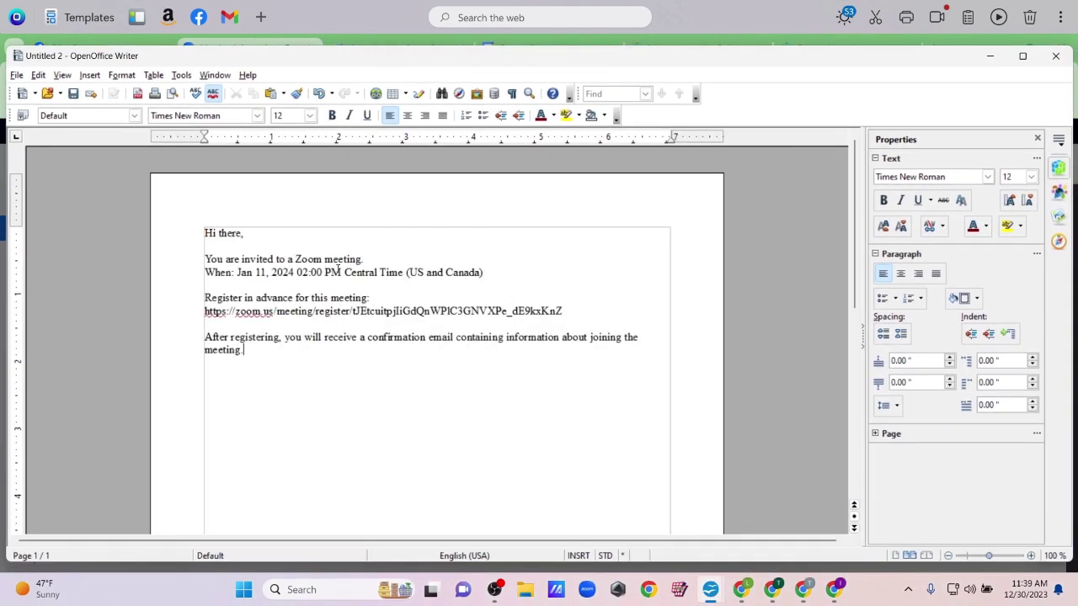
click(990, 55)
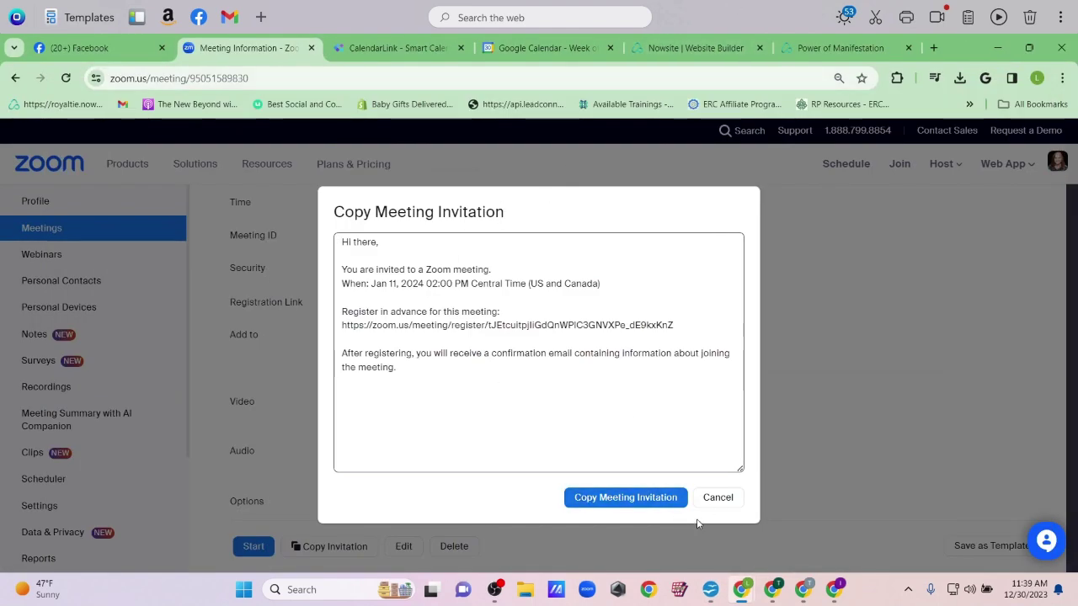
Cancel the Copy Meeting Invitation dialog and add the meeting to Google Calendar
click(716, 498)
scroll(794, 363, down, 3)
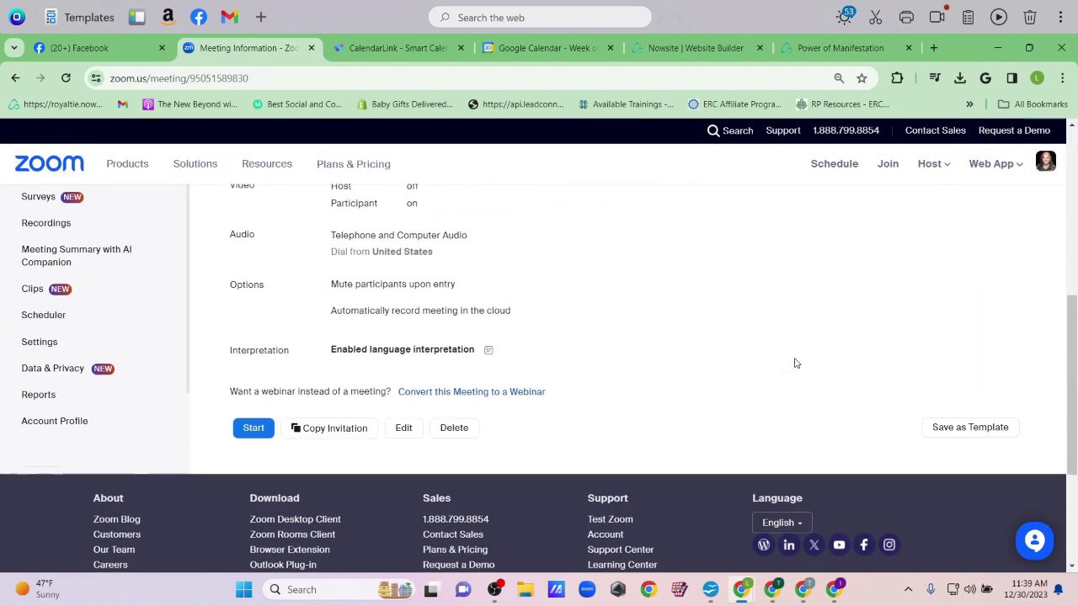
scroll(794, 363, up, 3)
scroll(795, 363, up, 1)
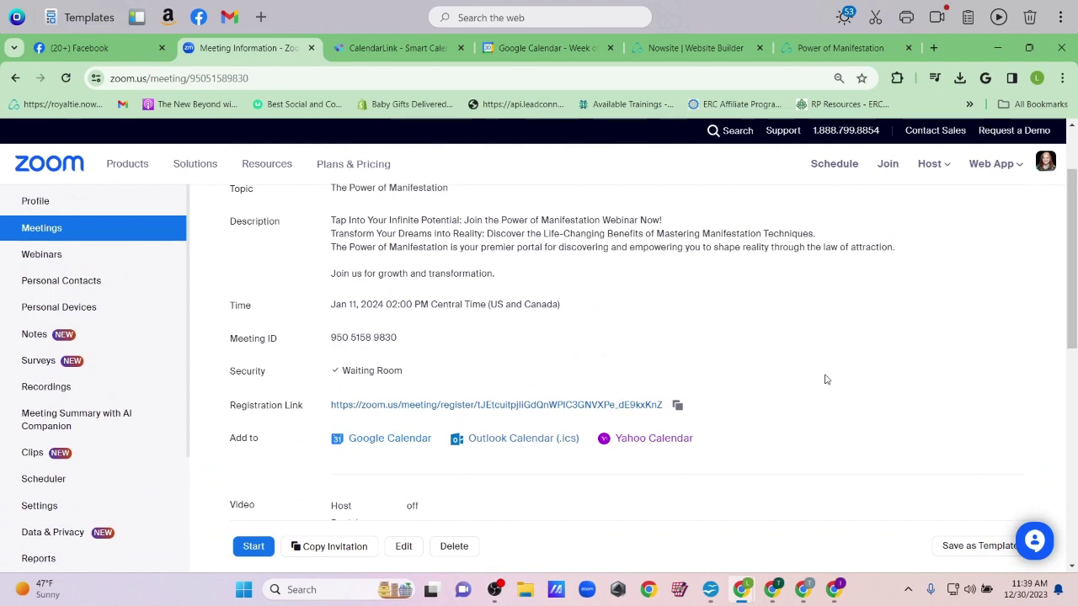
scroll(825, 379, down, 1)
click(396, 360)
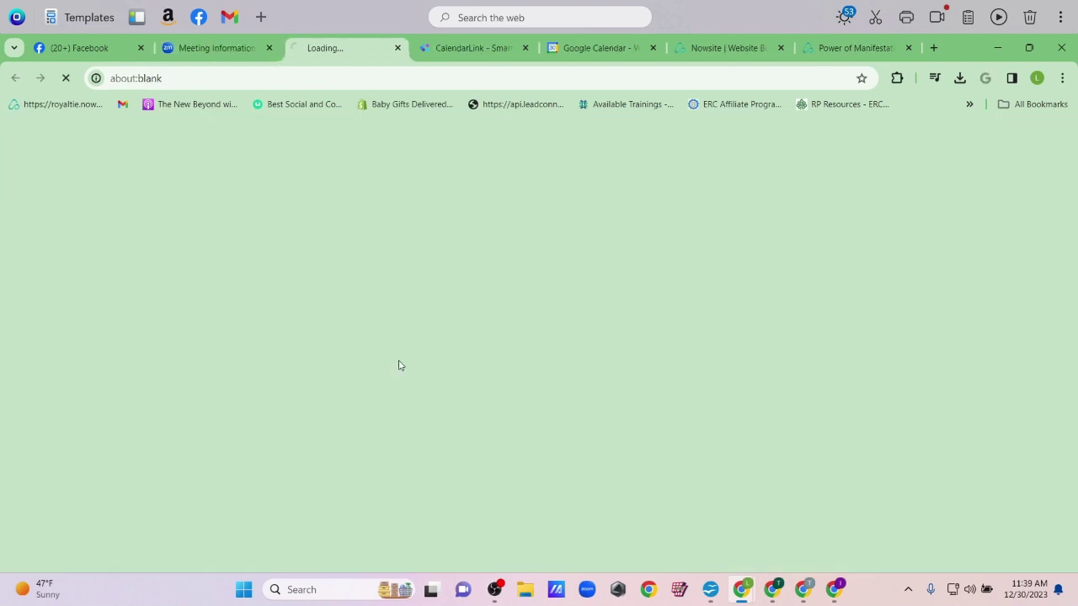
Grant Zoom access with the Google account and copy the event's public link via Publish event
click(532, 354)
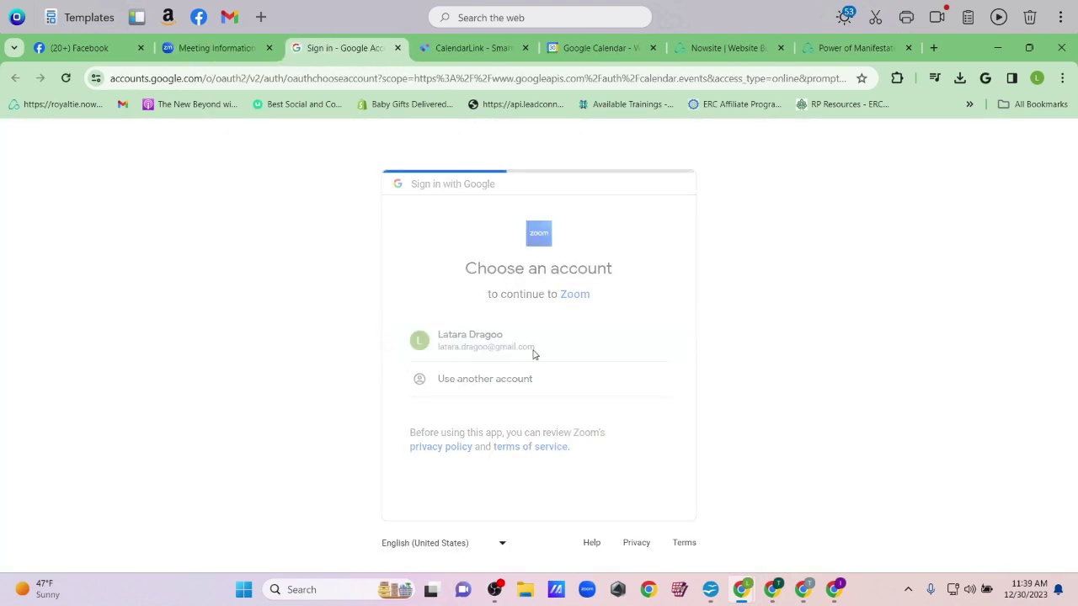
click(599, 537)
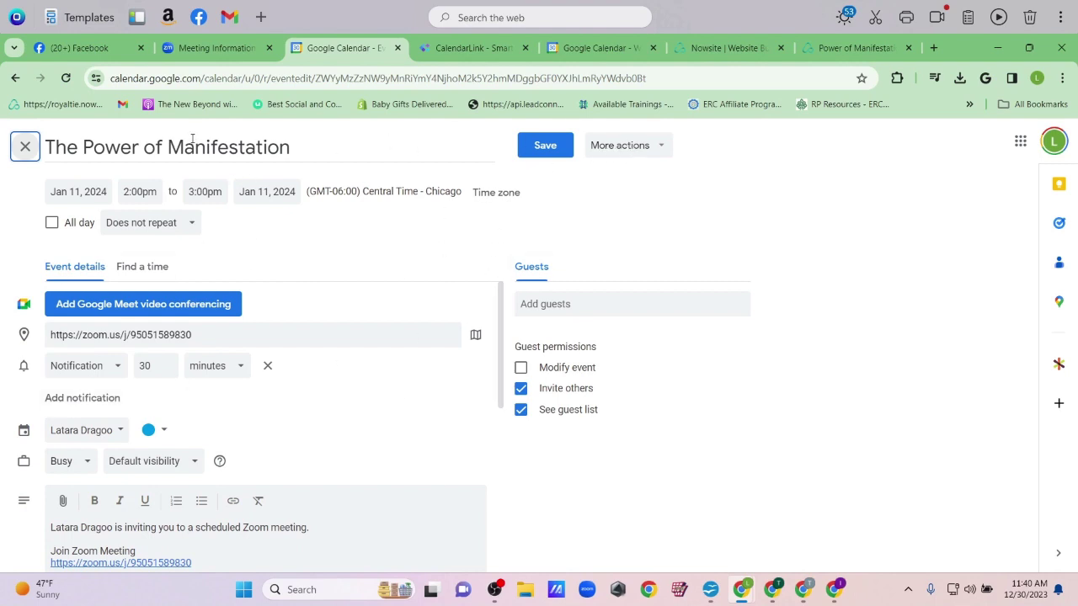
click(649, 148)
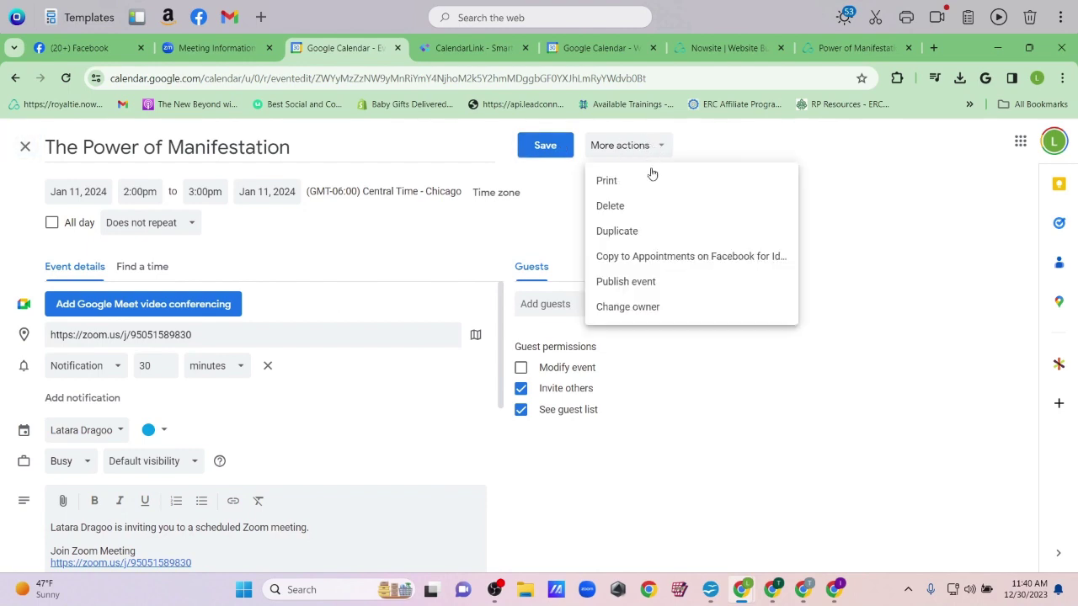
click(643, 286)
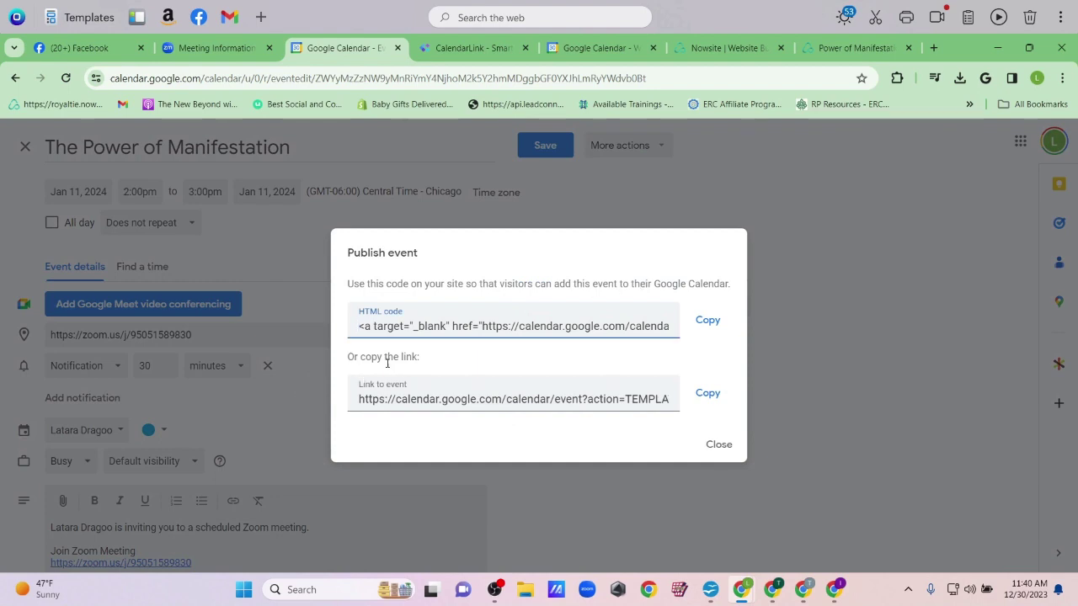
click(720, 394)
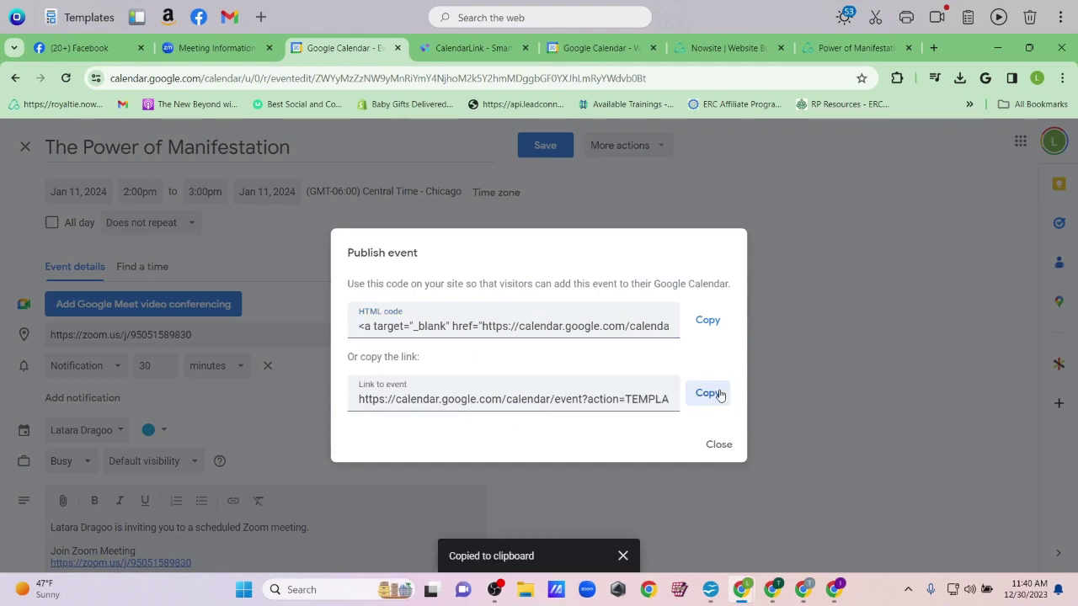
click(721, 444)
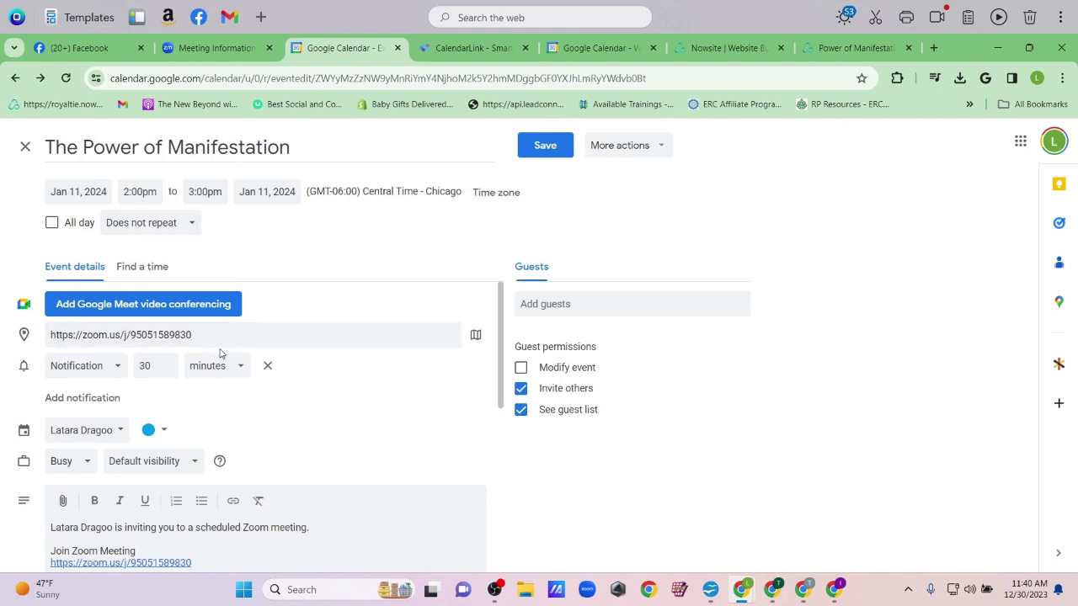
Review the Zoom location and invitation text, then save the event for Jan 11, 2024, 2:00–3:00pm
drag(219, 343, 0, 331)
scroll(252, 429, down, 4)
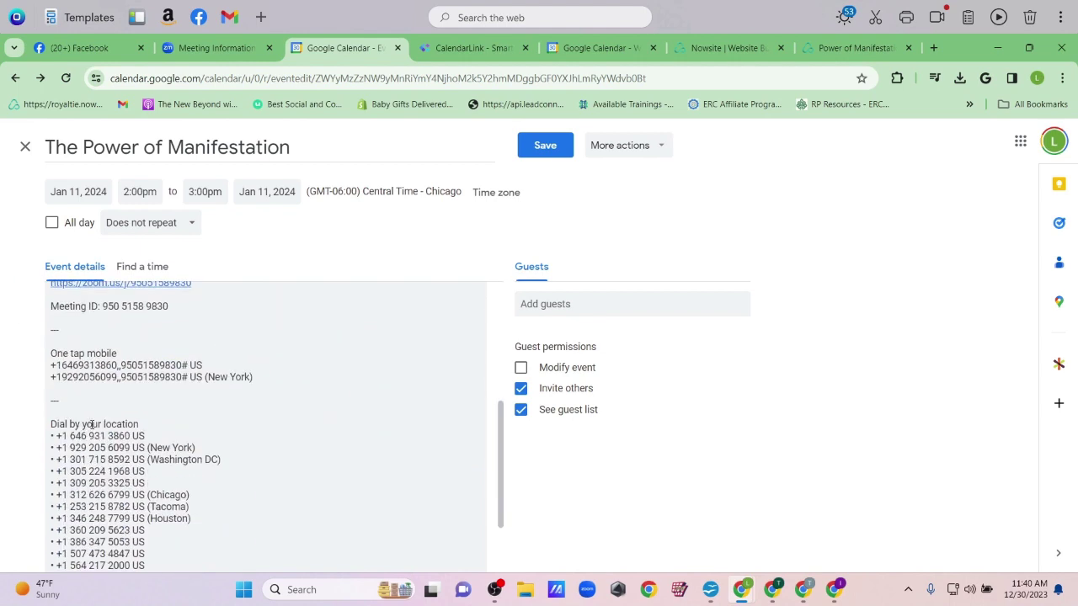
scroll(140, 416, up, 1)
scroll(140, 416, up, 1)
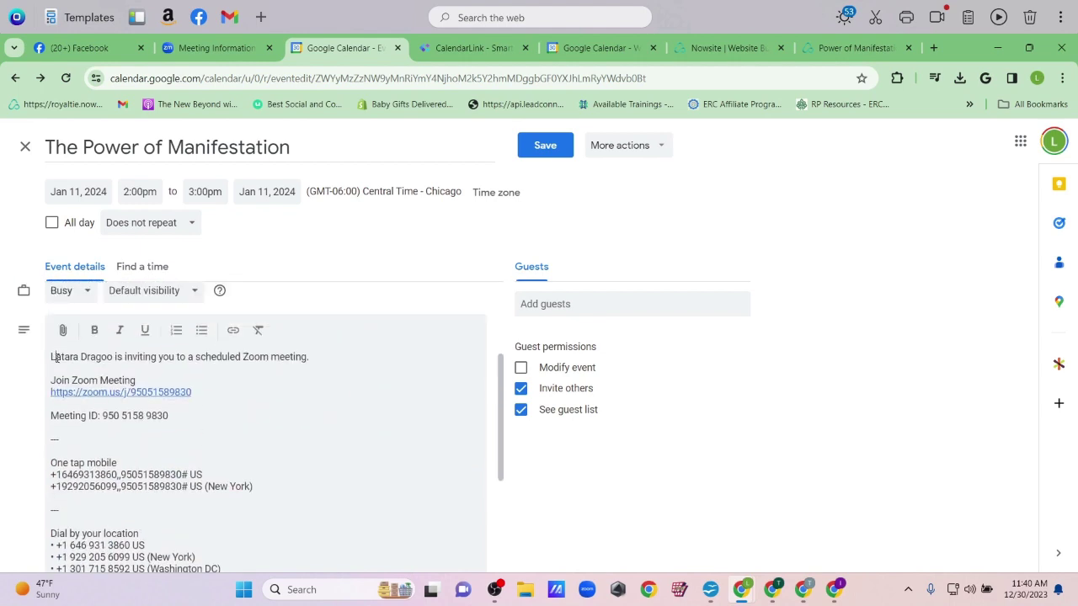
triple_click(53, 356)
scroll(193, 426, down, 5)
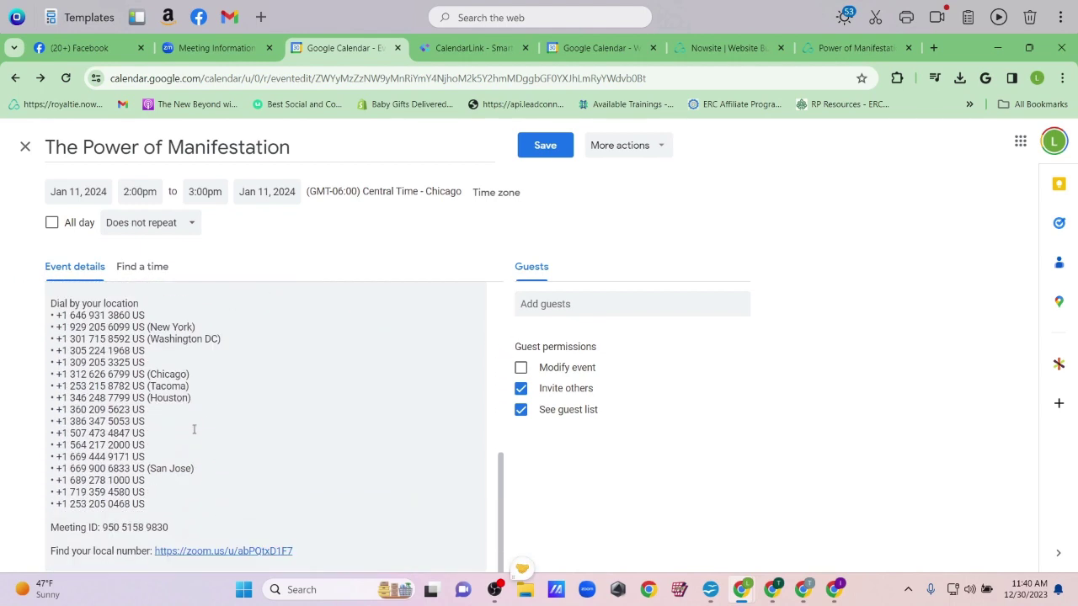
scroll(253, 491, up, 8)
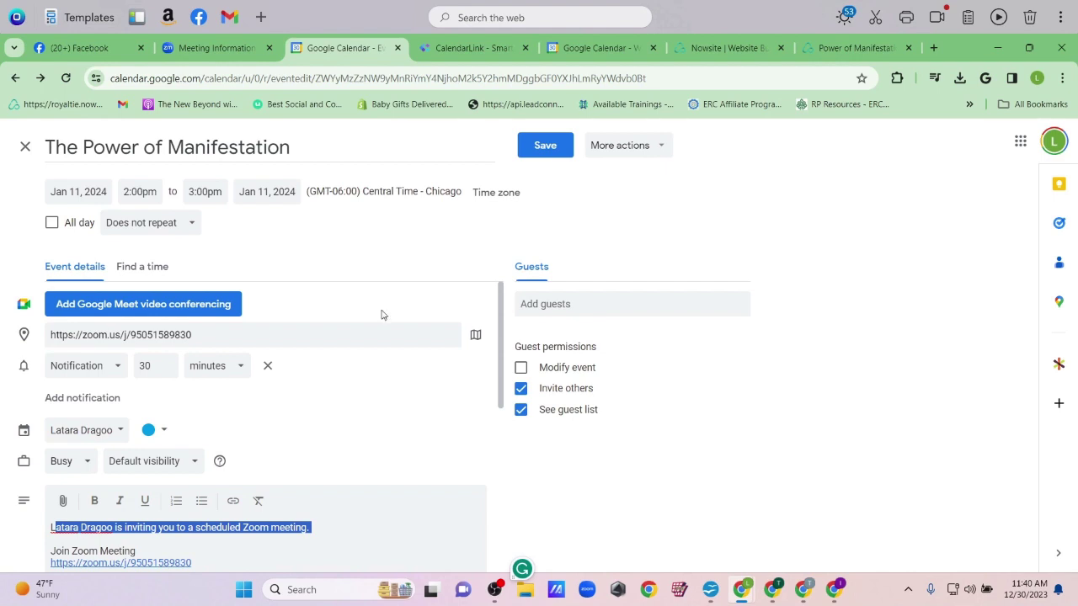
click(543, 145)
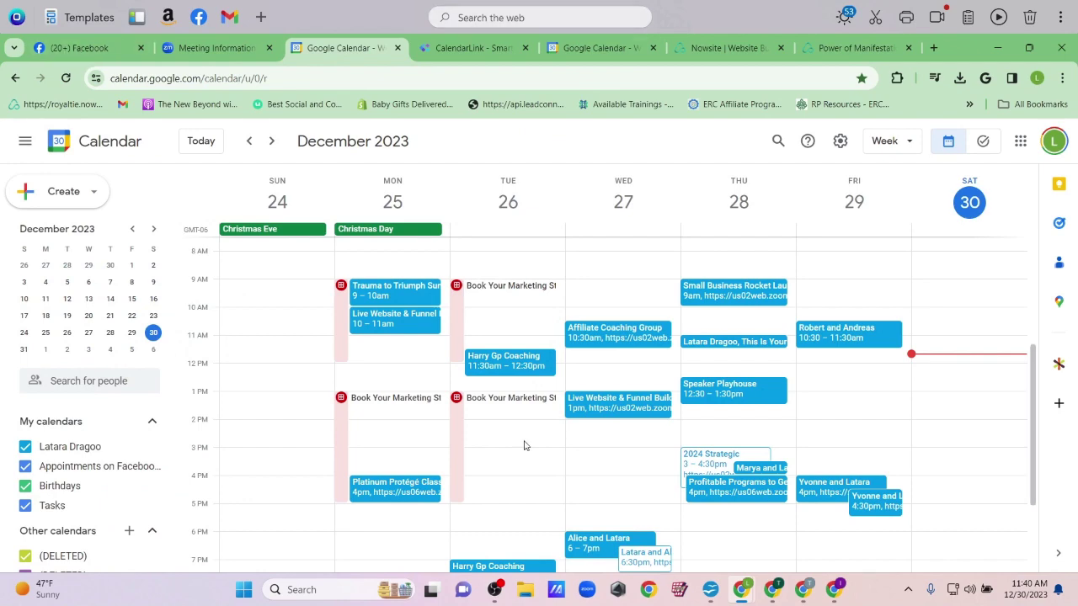
Append a 'Google Calendar Event Link:' line with the pasted event URL auto-linked below it
mouse_move(711, 590)
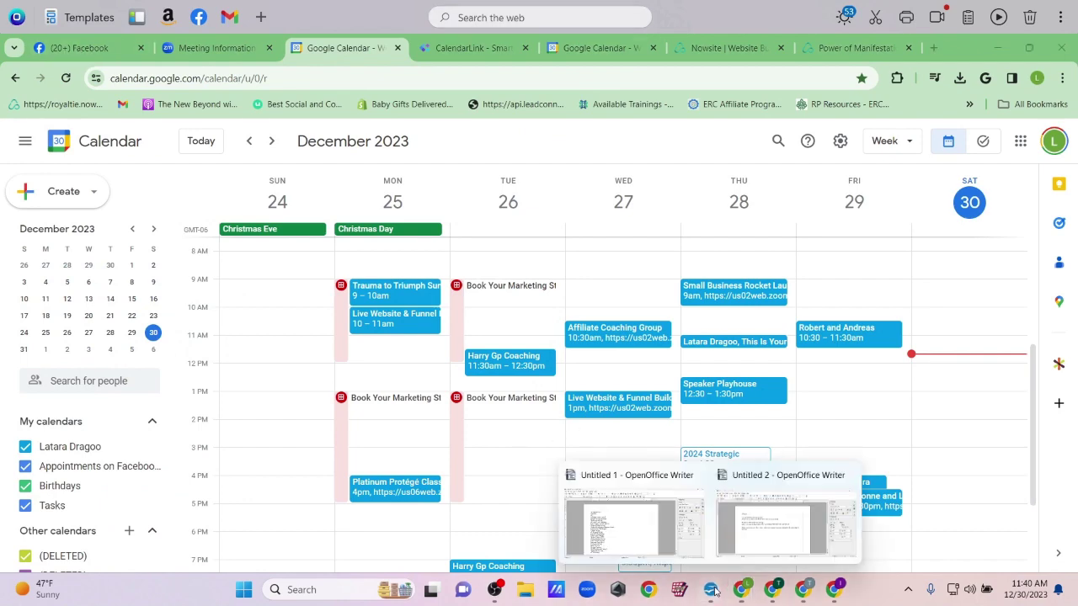
click(763, 531)
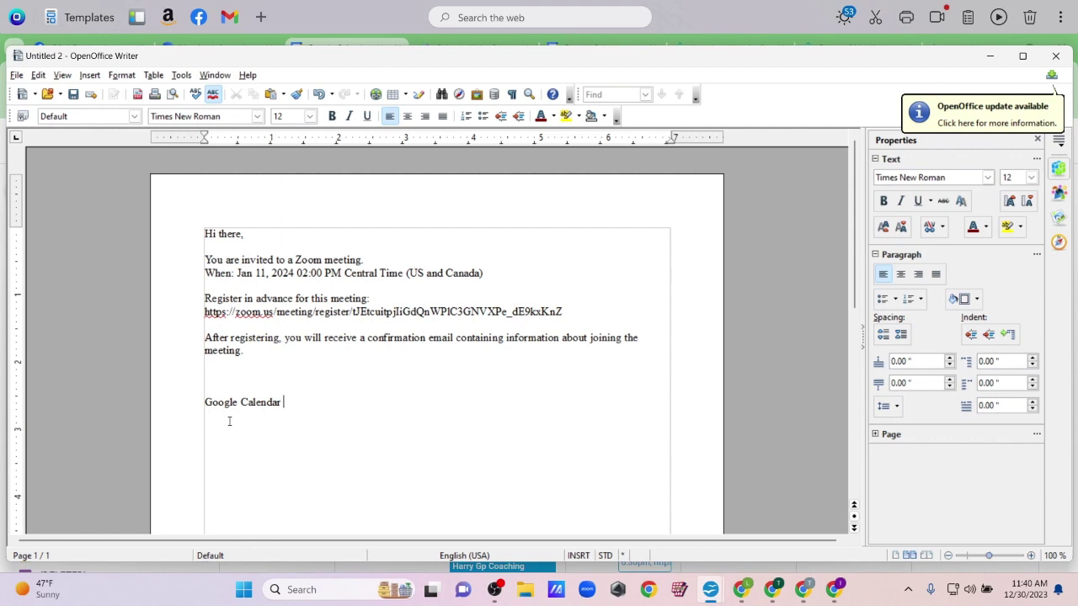
text(vent Link:)
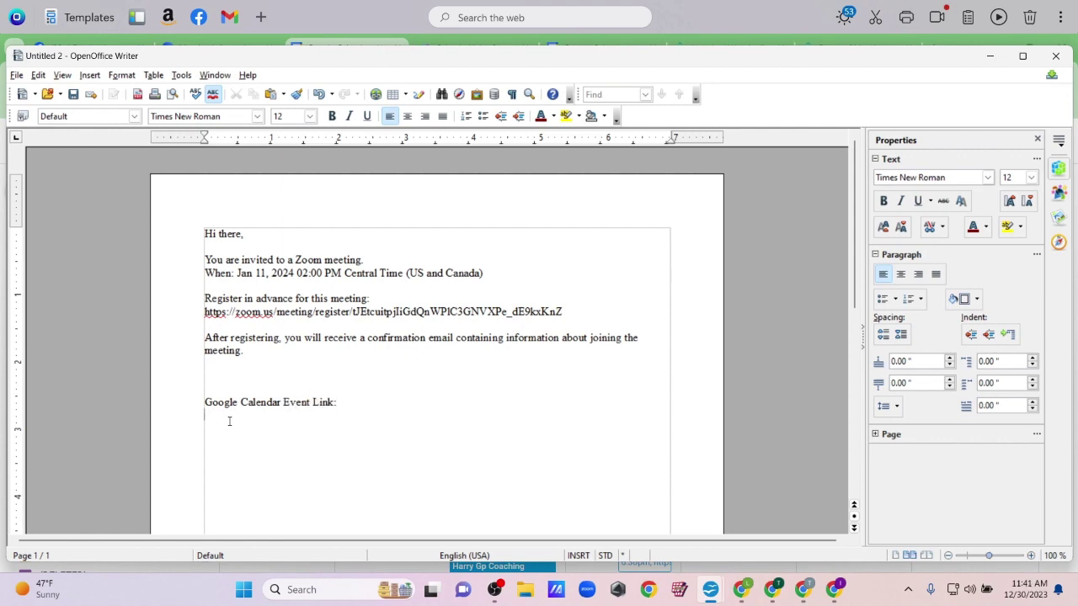
key(Return)
key(ctrl+v)
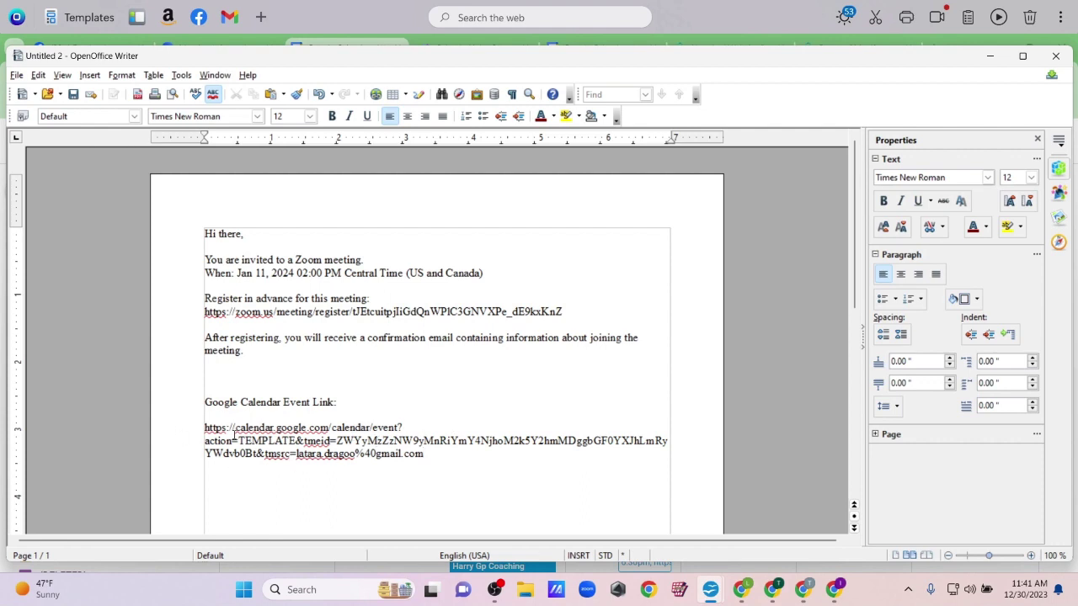
drag(443, 464, 187, 427)
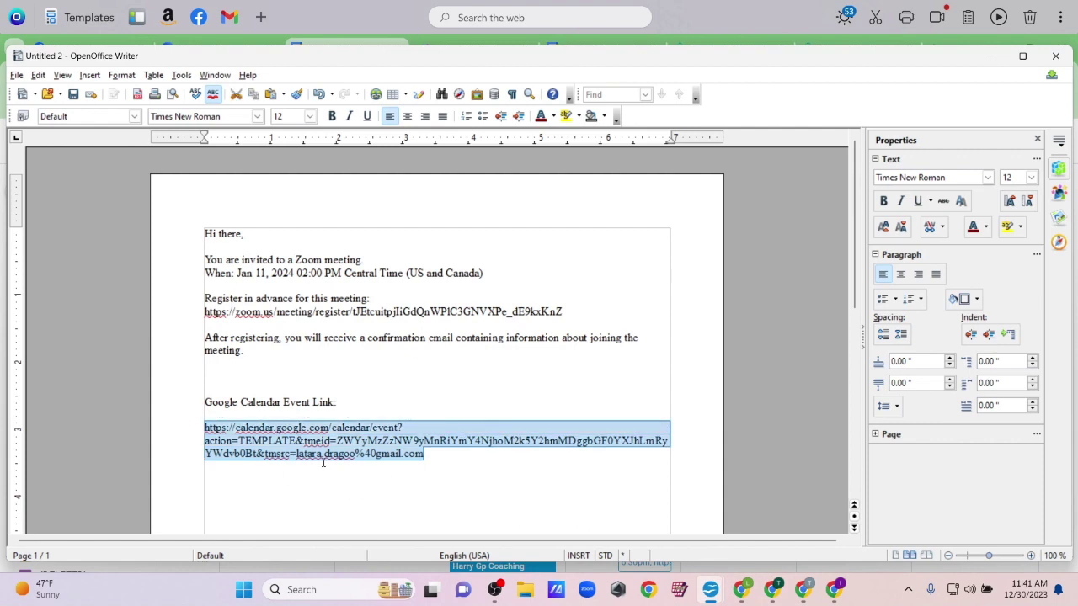
click(428, 458)
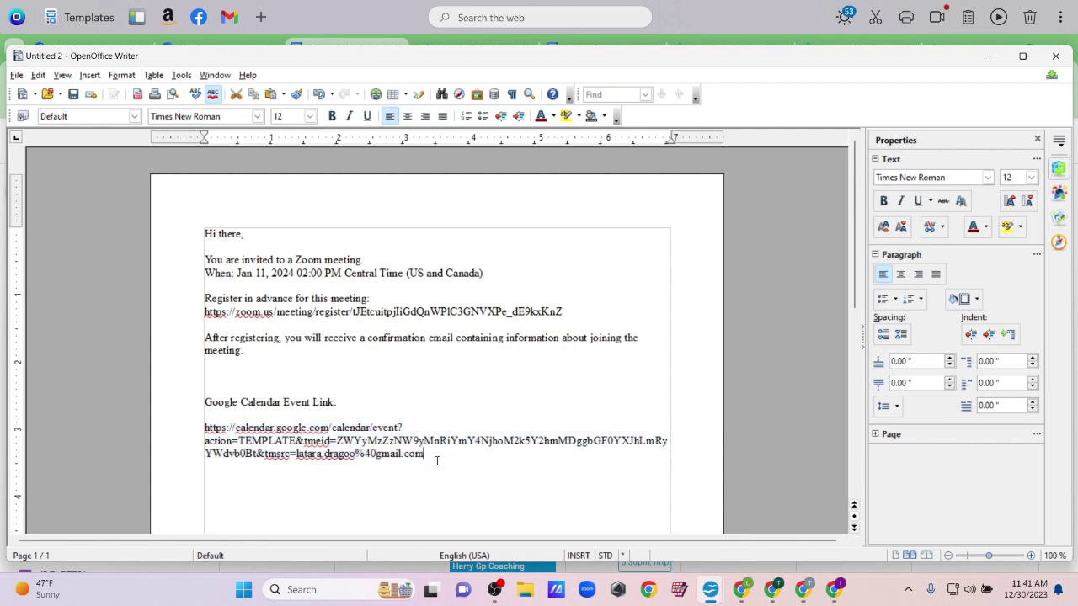
key(Return)
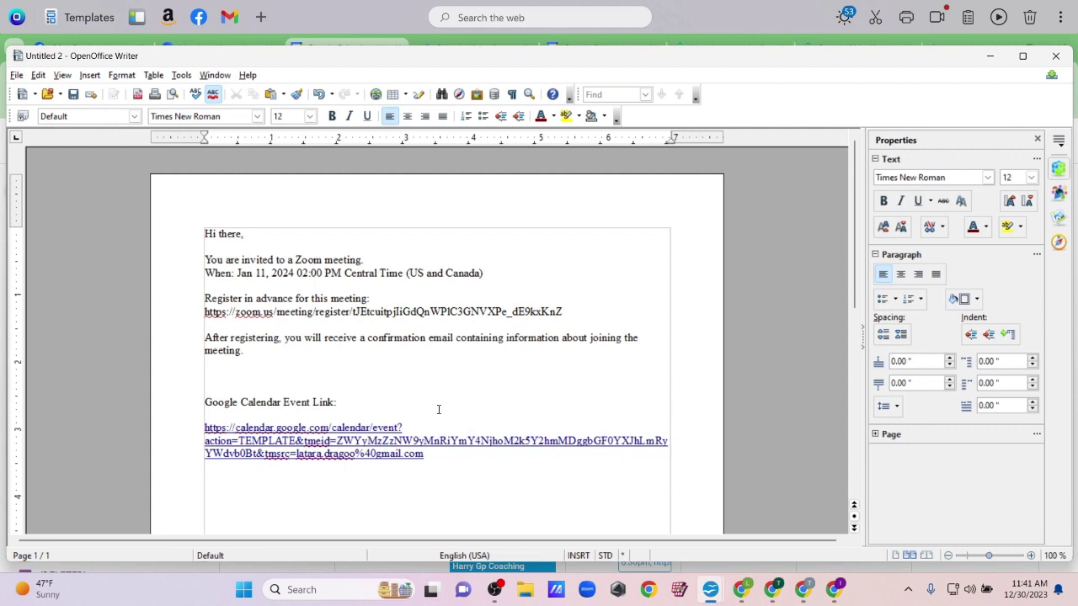
click(990, 55)
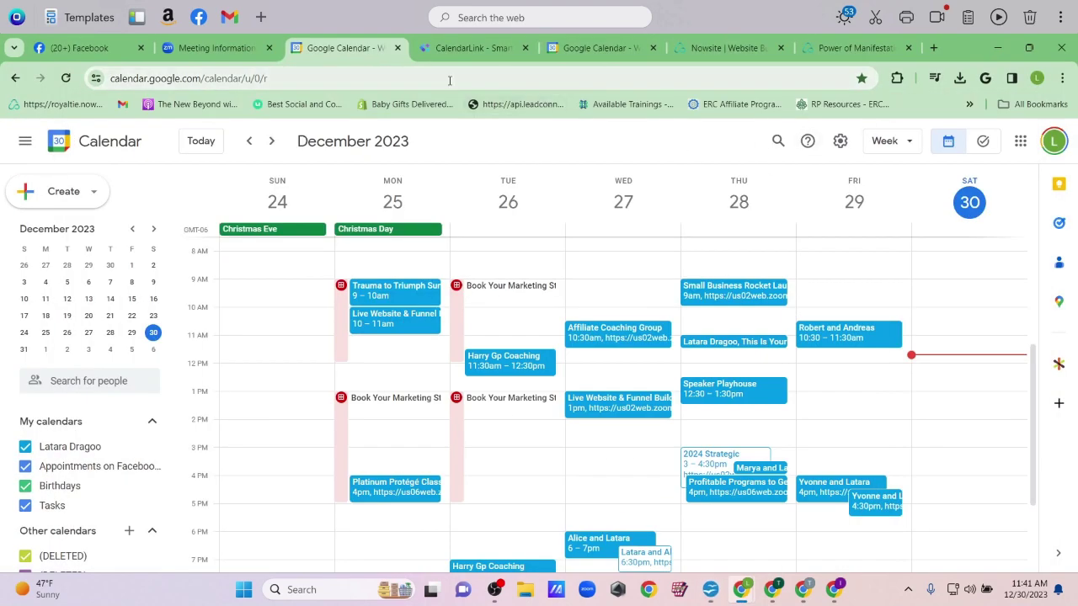
Sign in to CalendarLink and start a Default collection event named 'The Power of Manifestation'
click(455, 48)
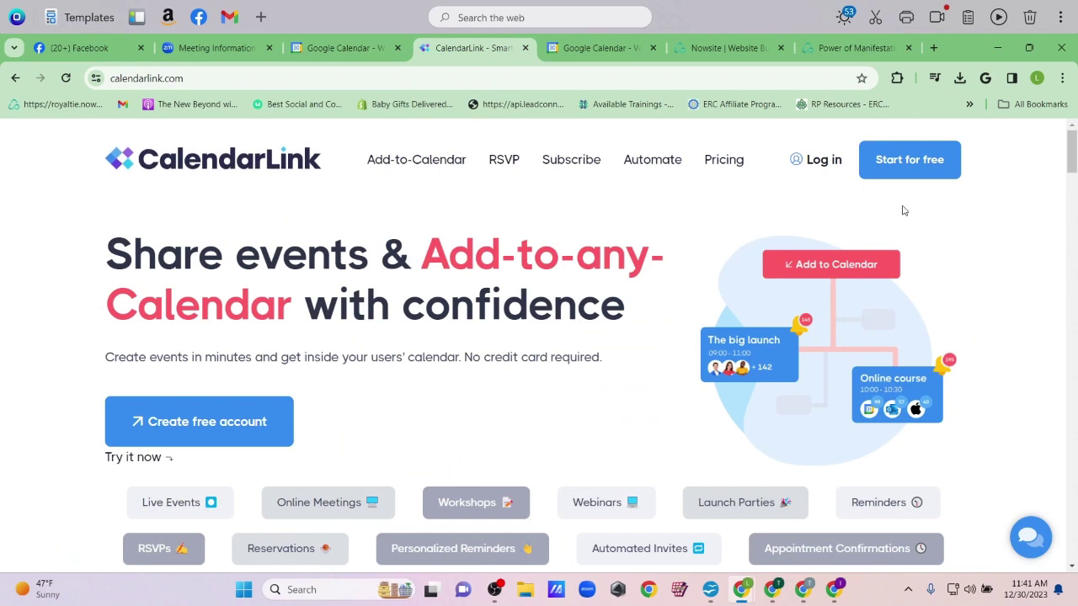
click(836, 162)
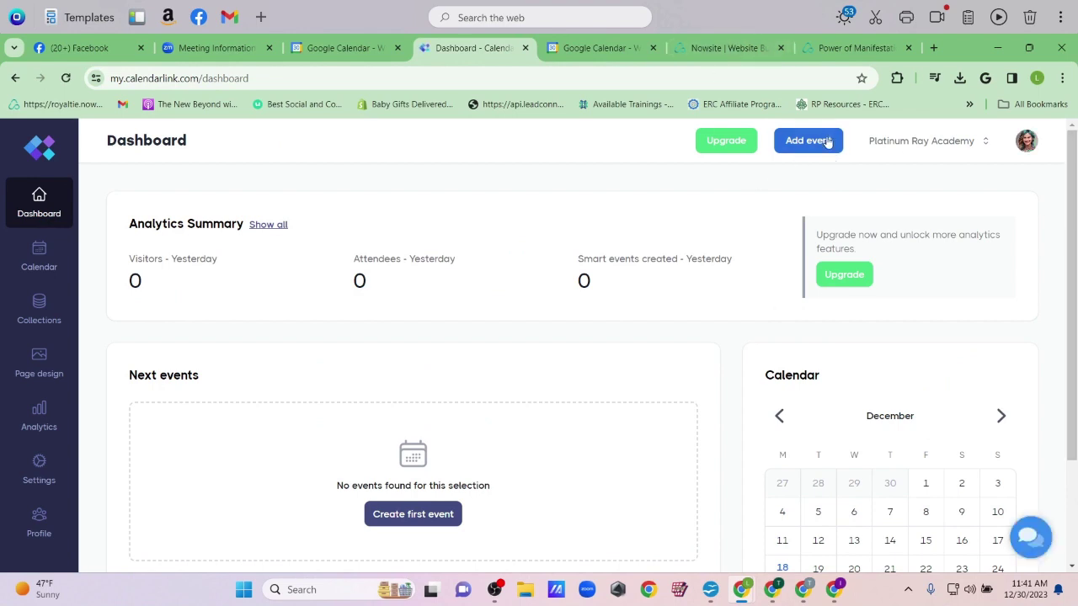
click(826, 140)
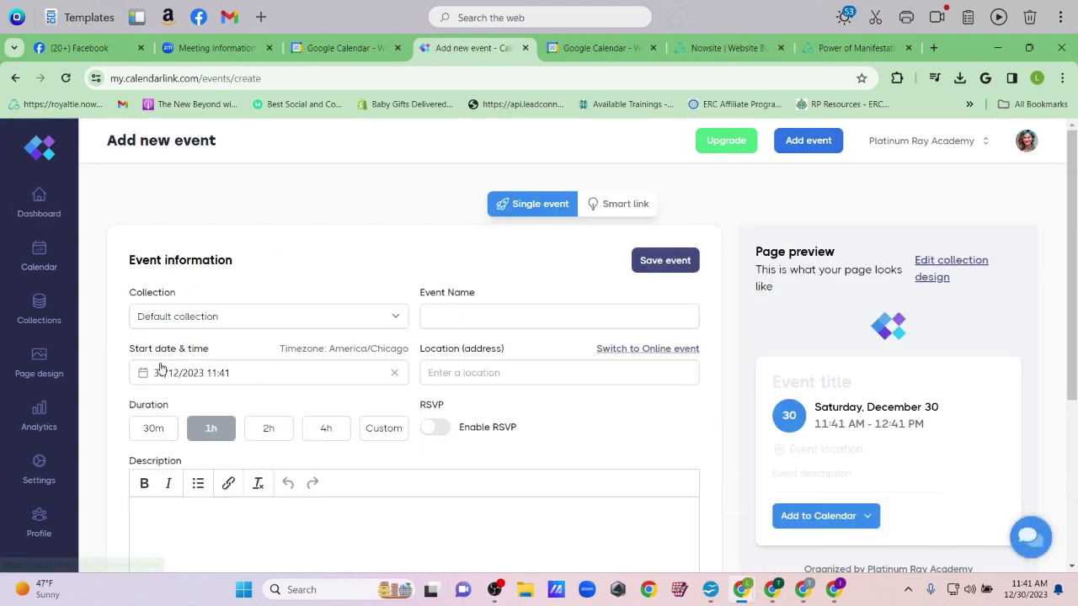
click(390, 320)
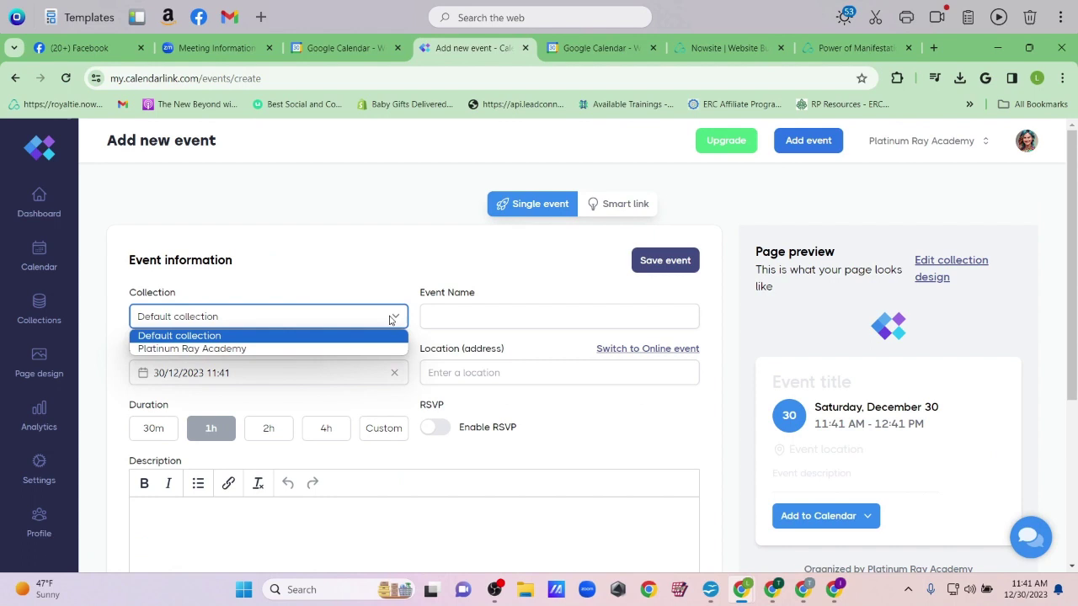
click(345, 336)
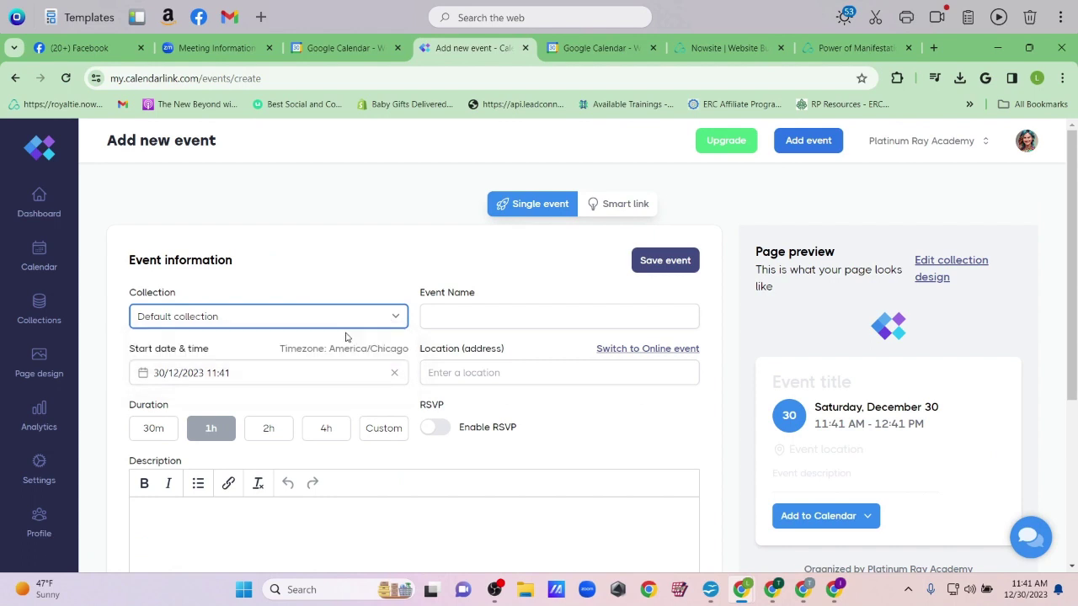
click(527, 316)
text(The P)
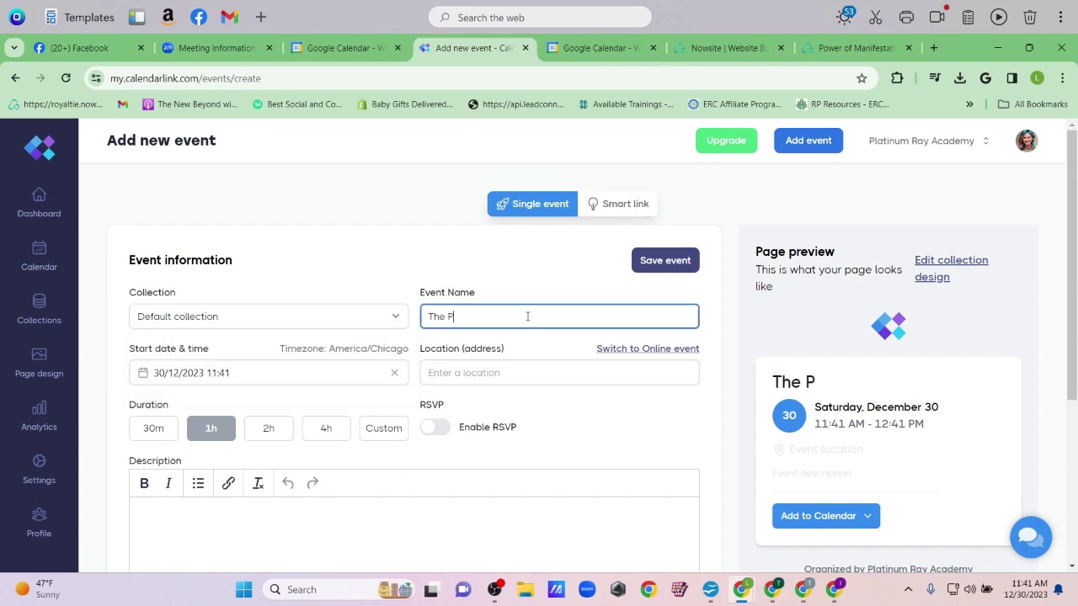
text(ower of M)
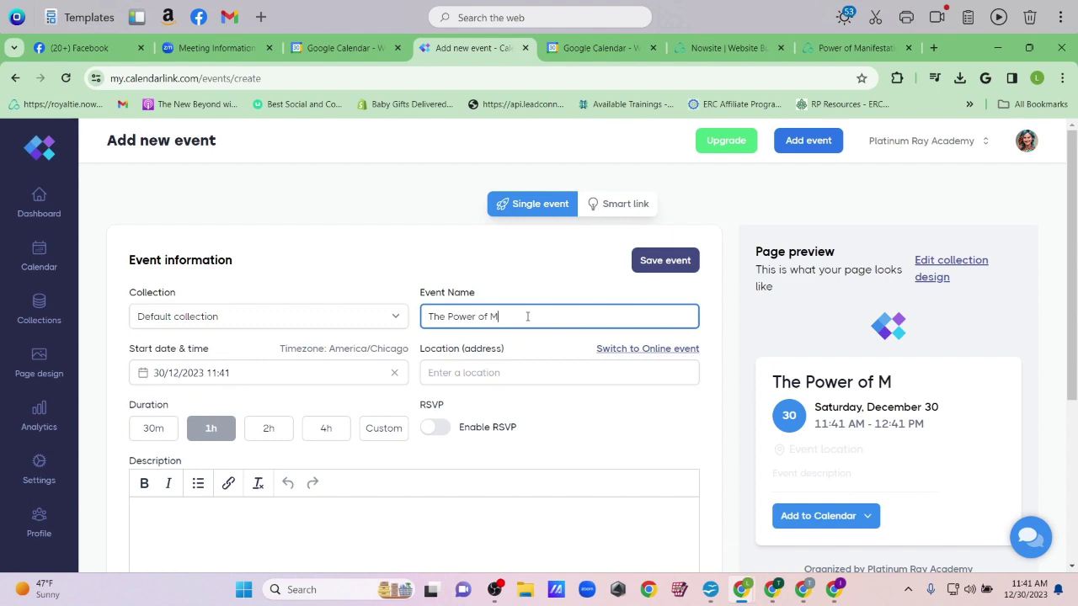
text(anifestation)
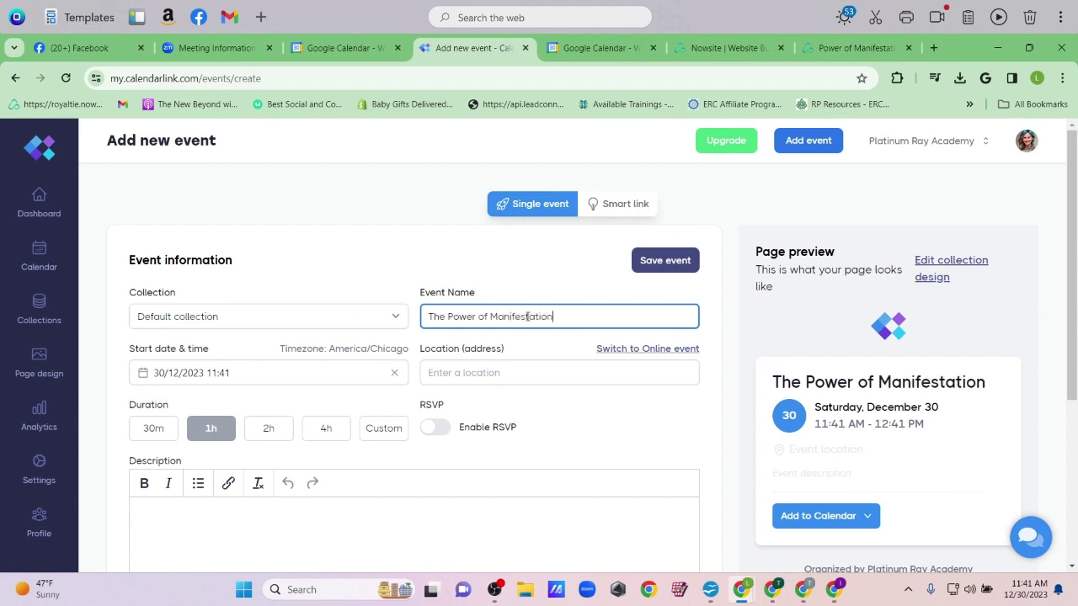
Set the event start to January 11, 2024 at 14:00 for one hour
click(394, 373)
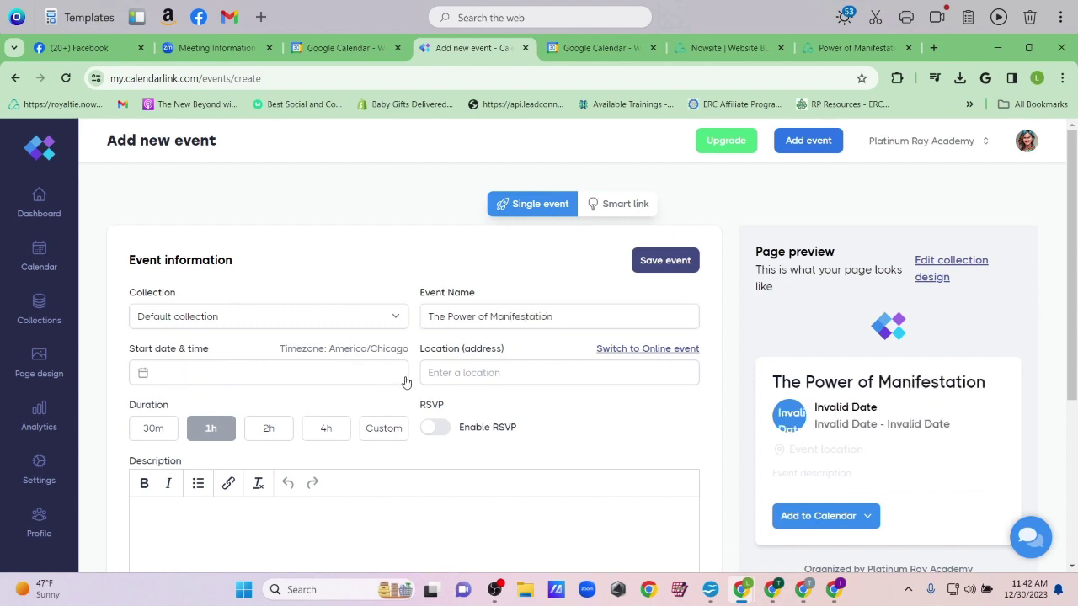
click(383, 380)
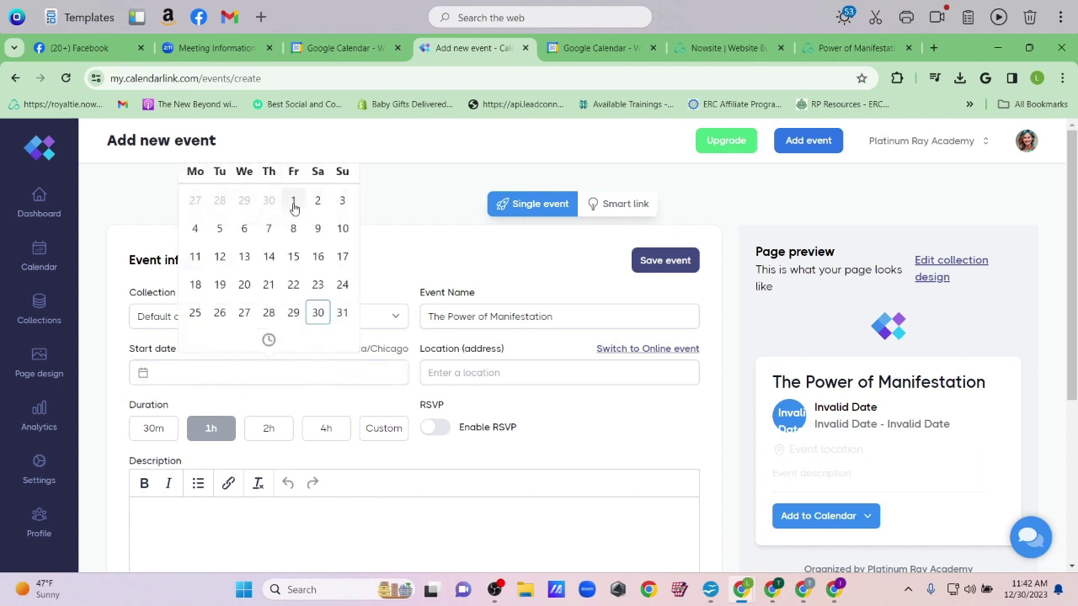
click(146, 376)
key(ctrl+minus)
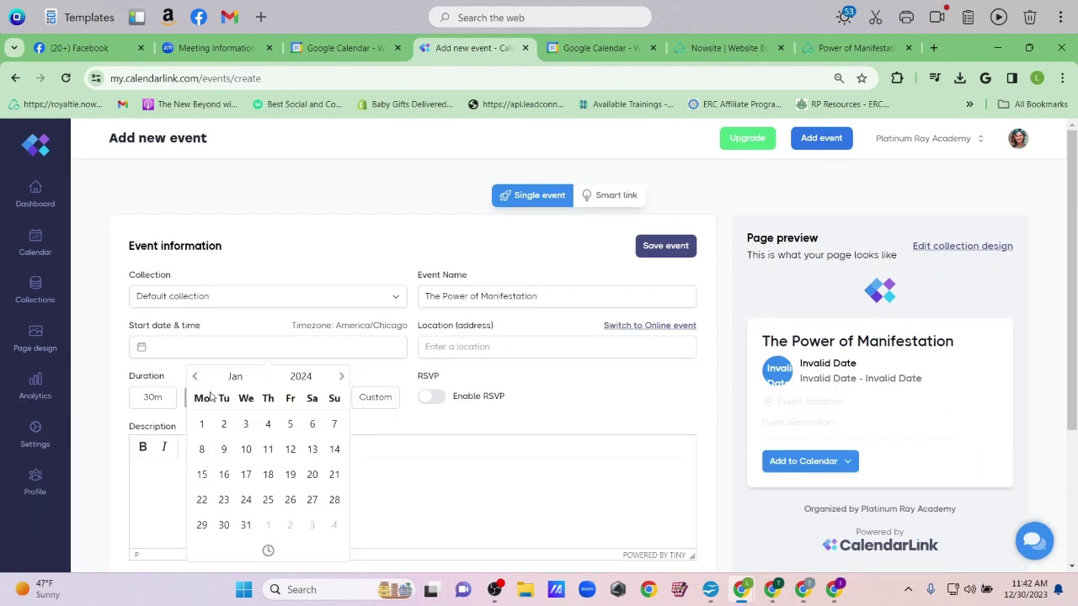
click(268, 452)
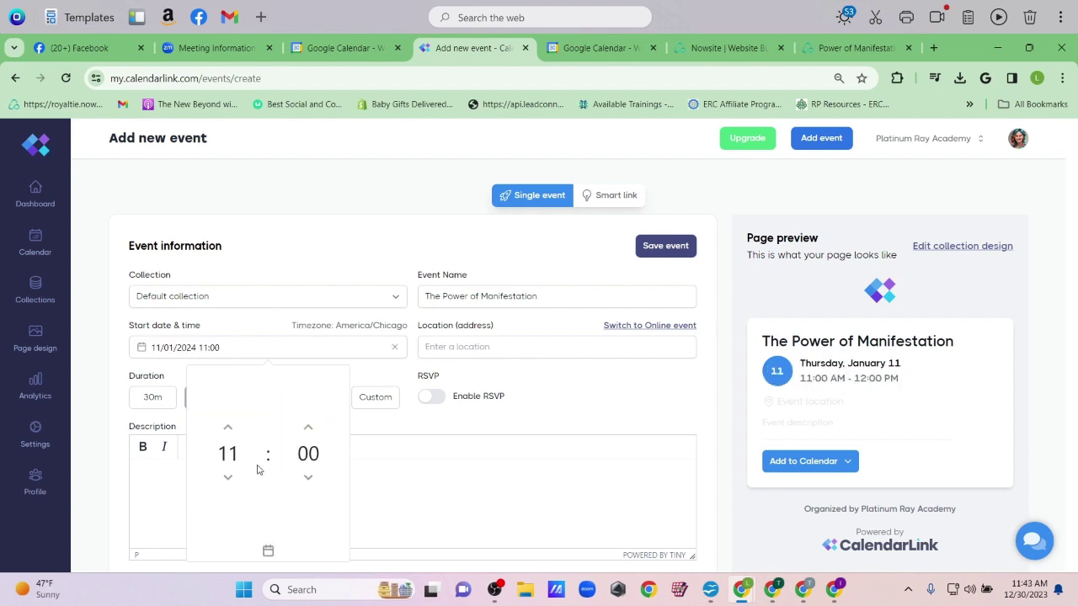
click(227, 427)
click(227, 427)
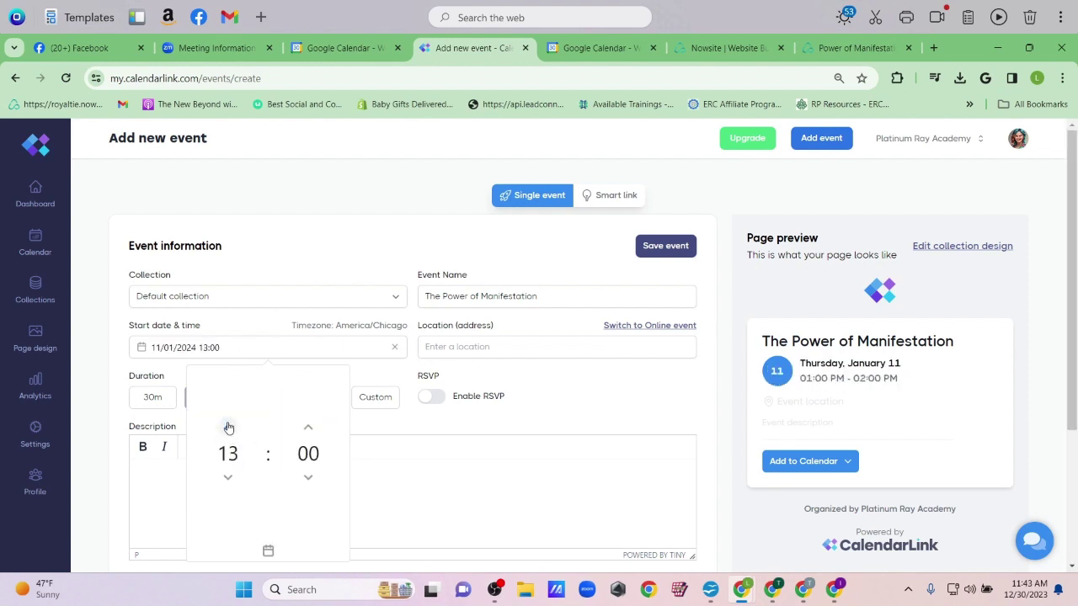
click(227, 427)
click(390, 428)
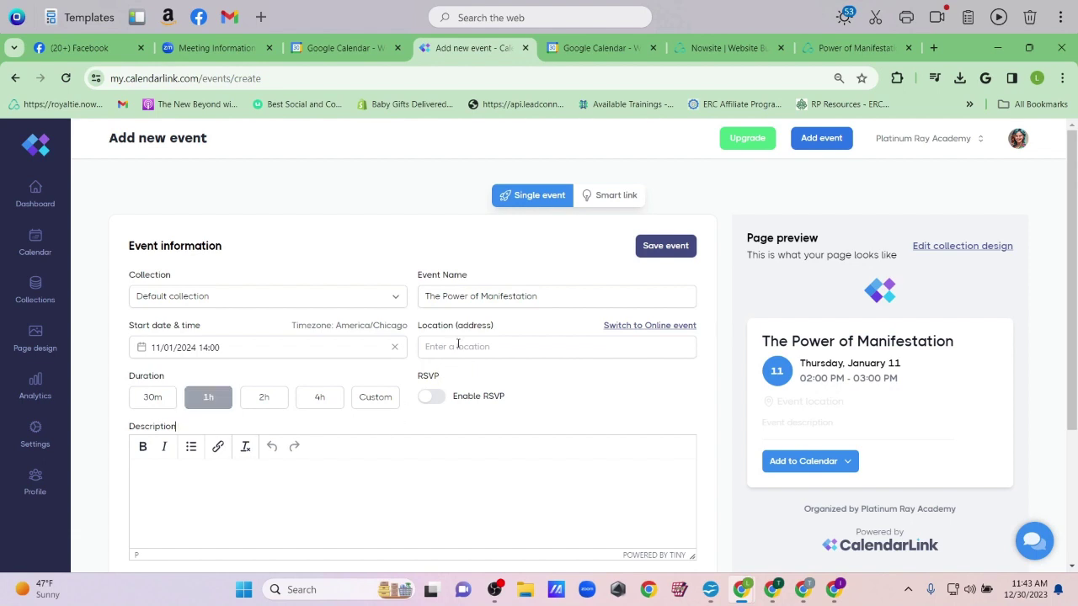
click(457, 346)
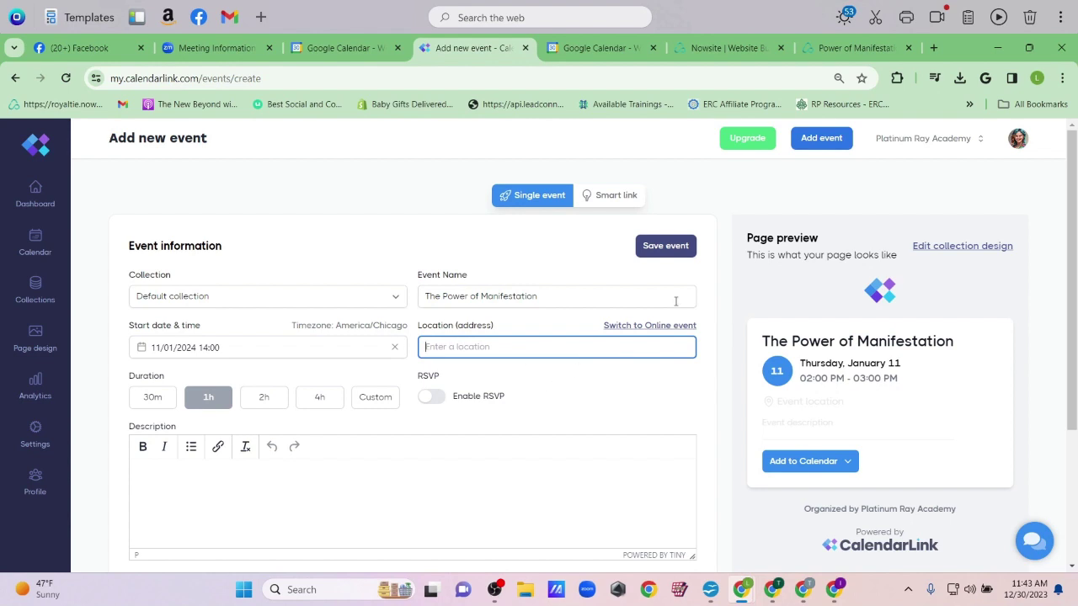
click(576, 51)
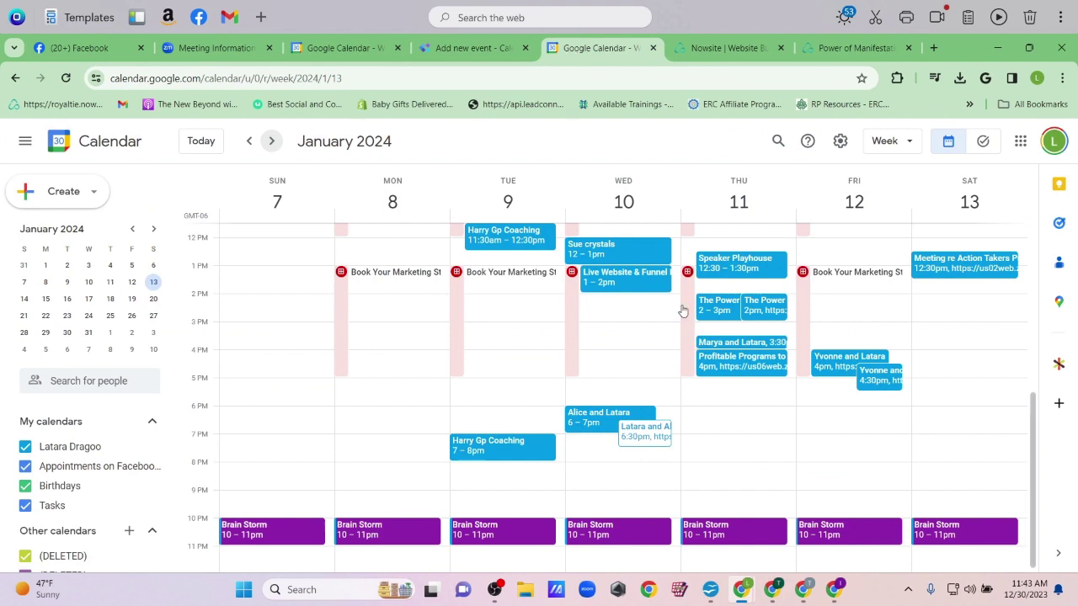
Open the January 11 Power of Manifestation event and select its Zoom join link
click(759, 312)
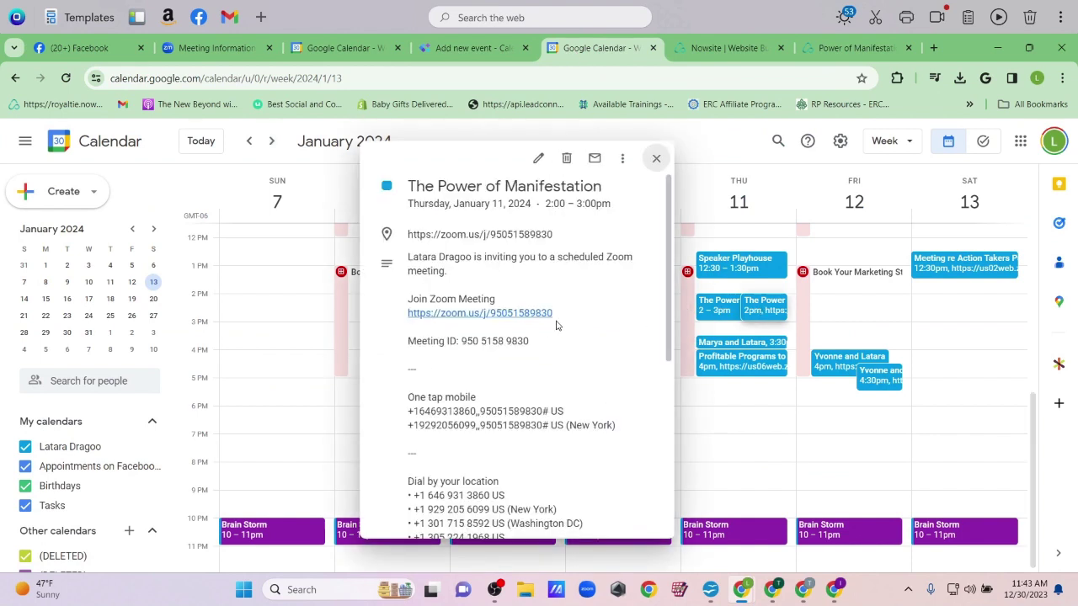
drag(569, 313, 399, 320)
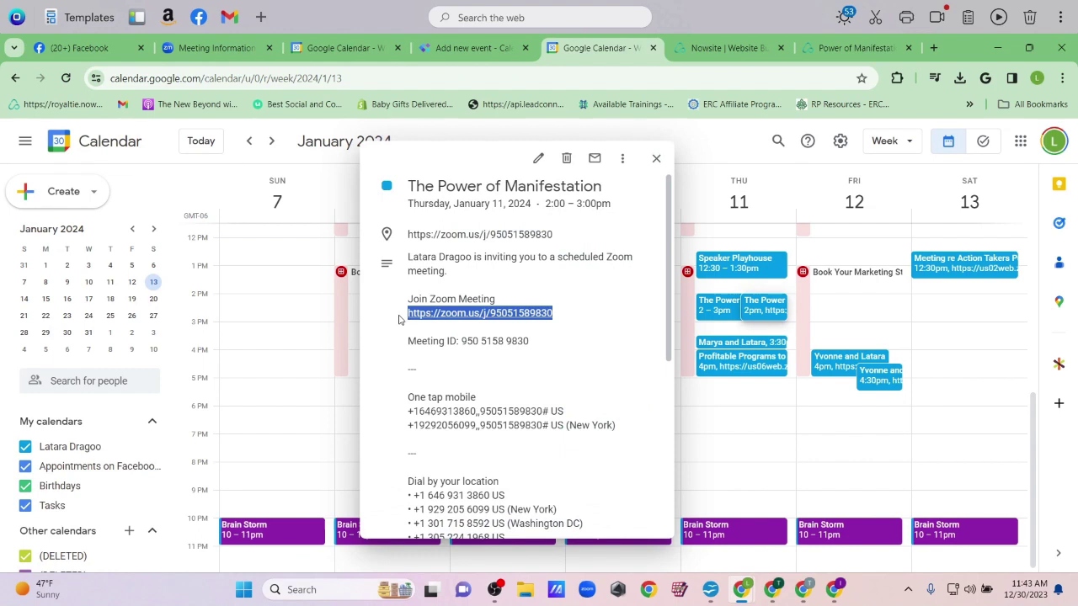
drag(528, 339, 392, 329)
click(544, 364)
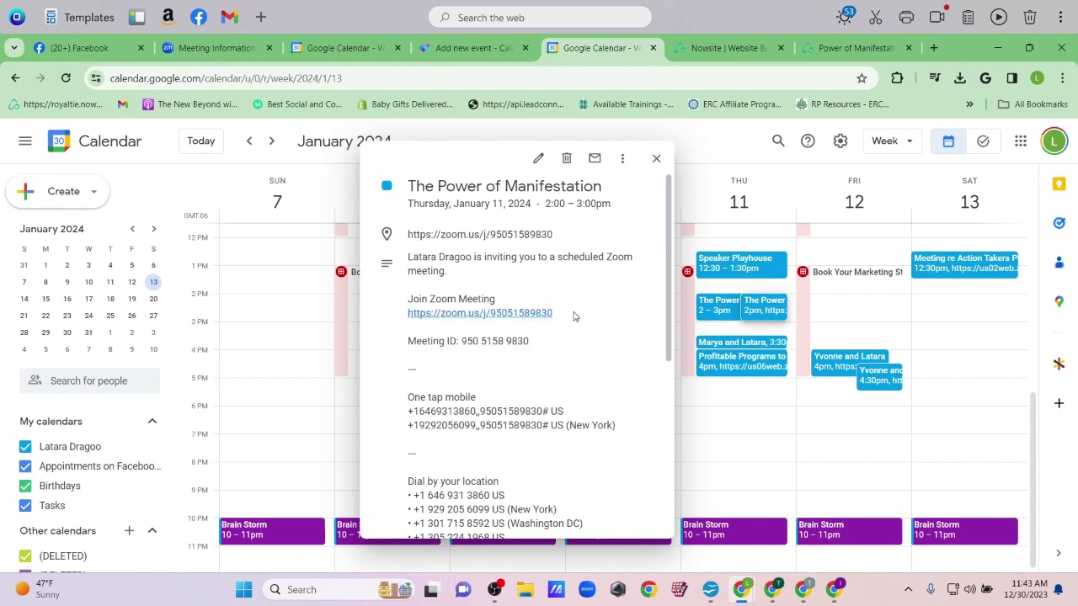
drag(575, 316, 399, 322)
key(ctrl+c)
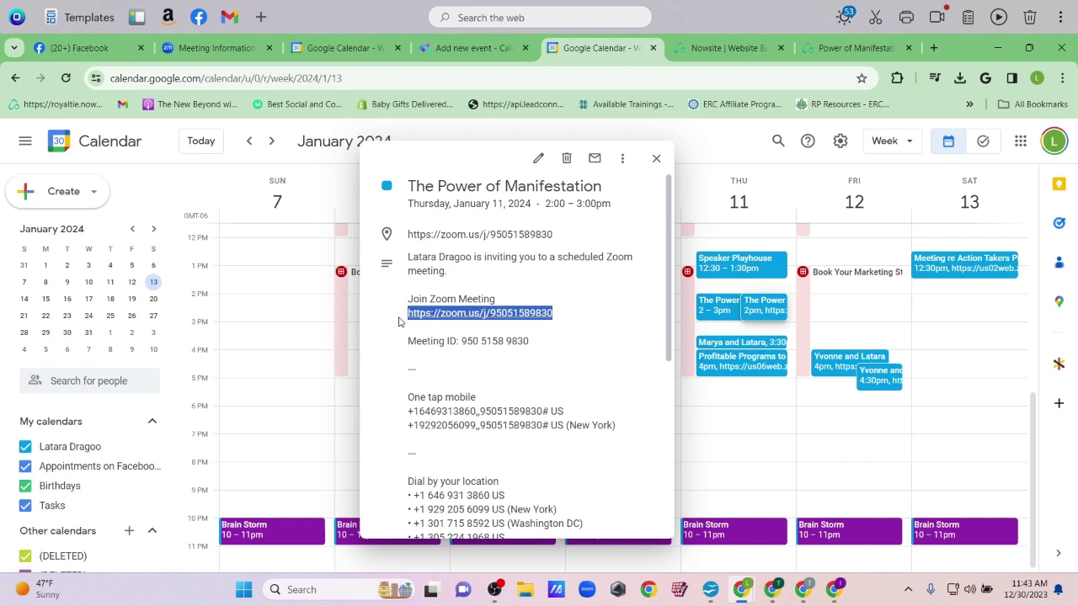
Switch the event to Online and paste the Zoom join link as its URL
click(446, 48)
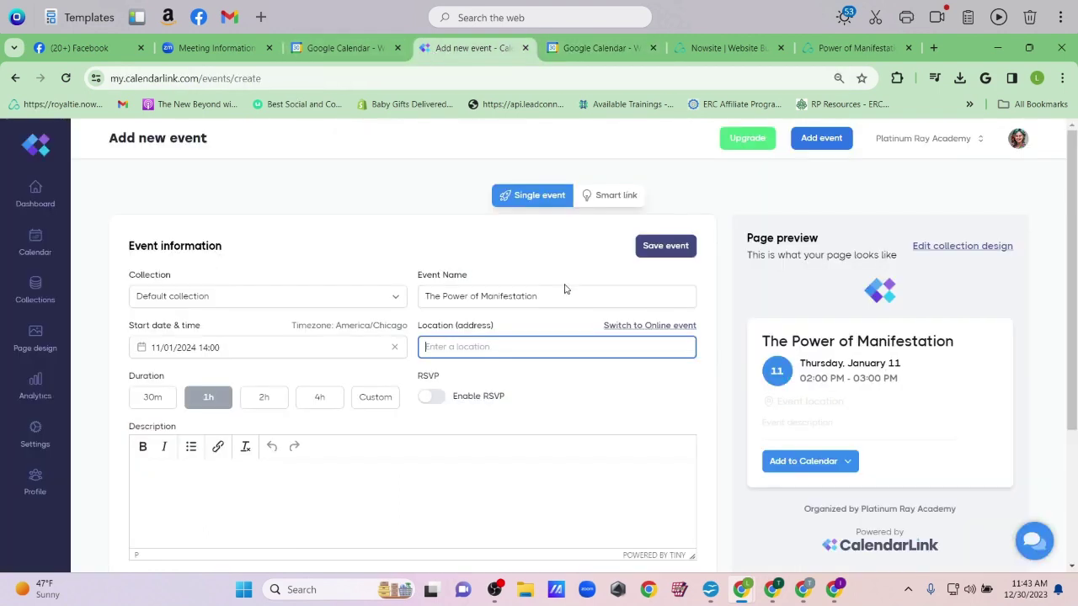
click(633, 327)
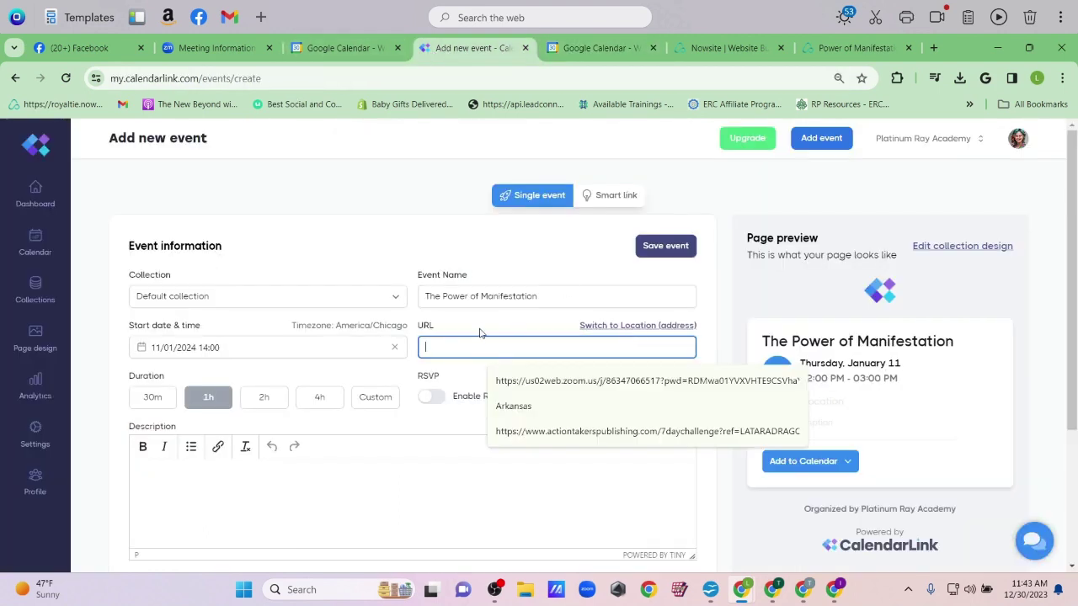
key(ctrl+v)
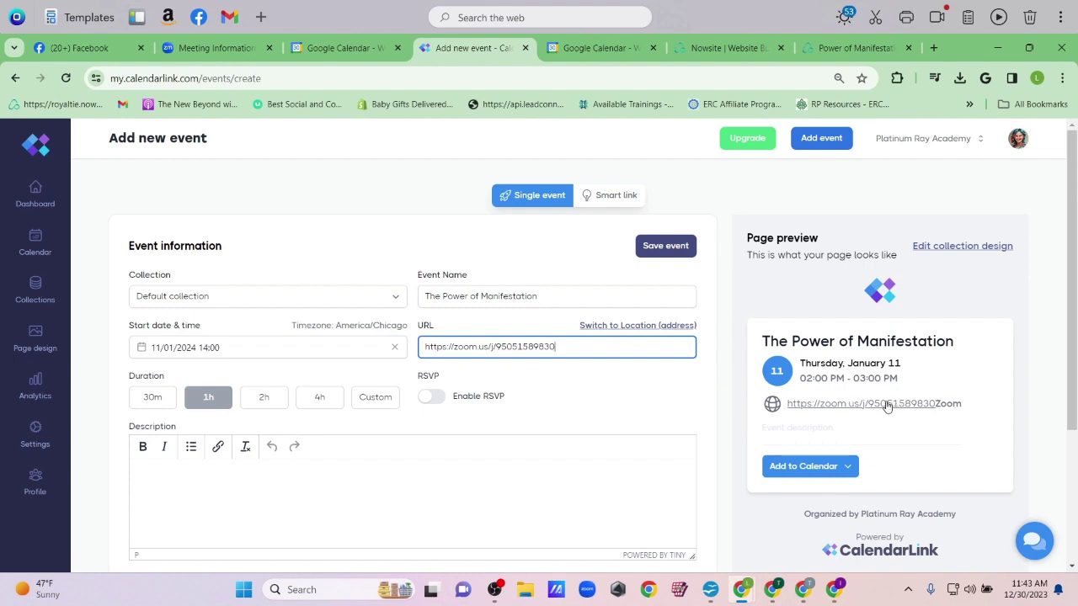
Preview the Add to Calendar options visitors will see, then close the preview
click(291, 475)
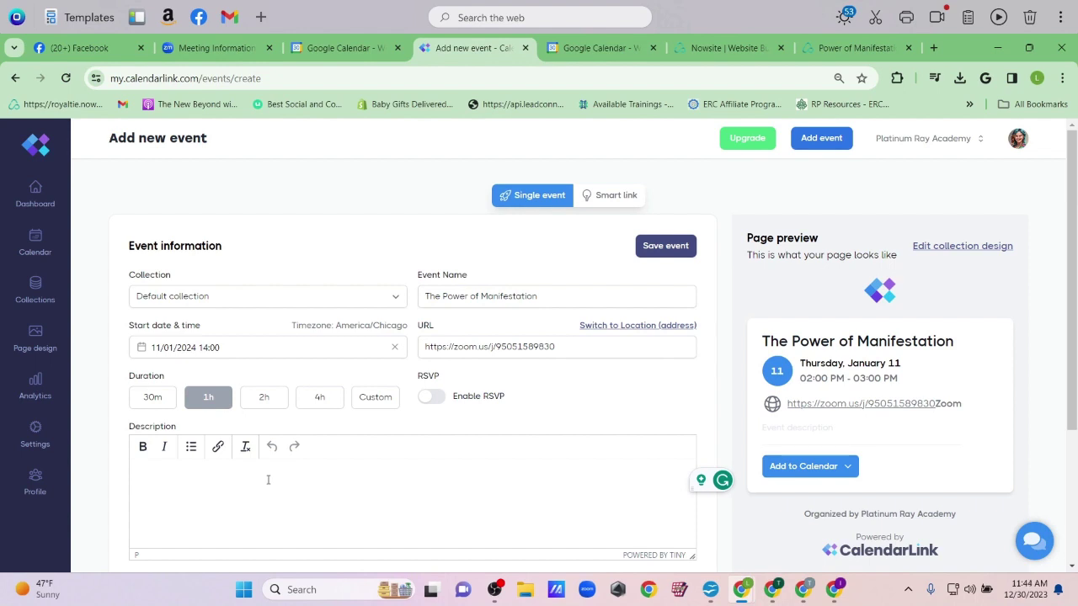
scroll(712, 405, down, 3)
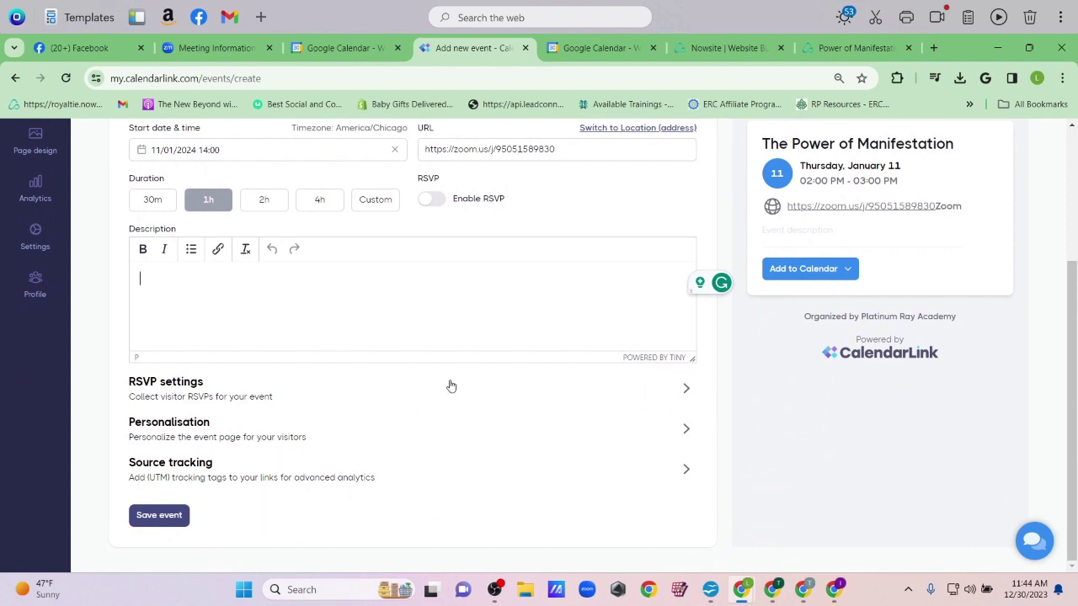
scroll(451, 386, up, 3)
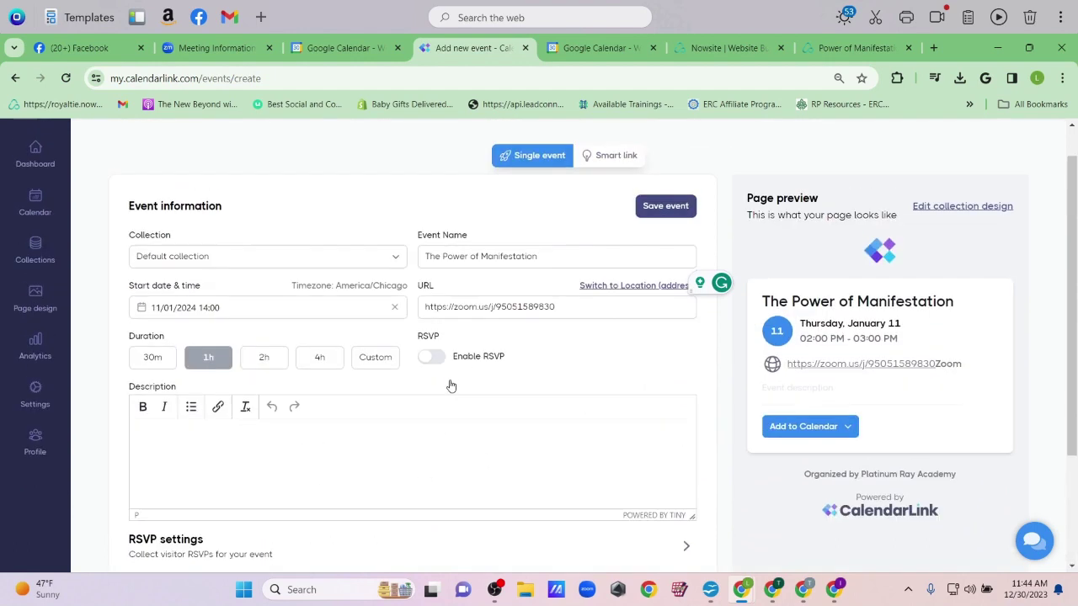
click(853, 432)
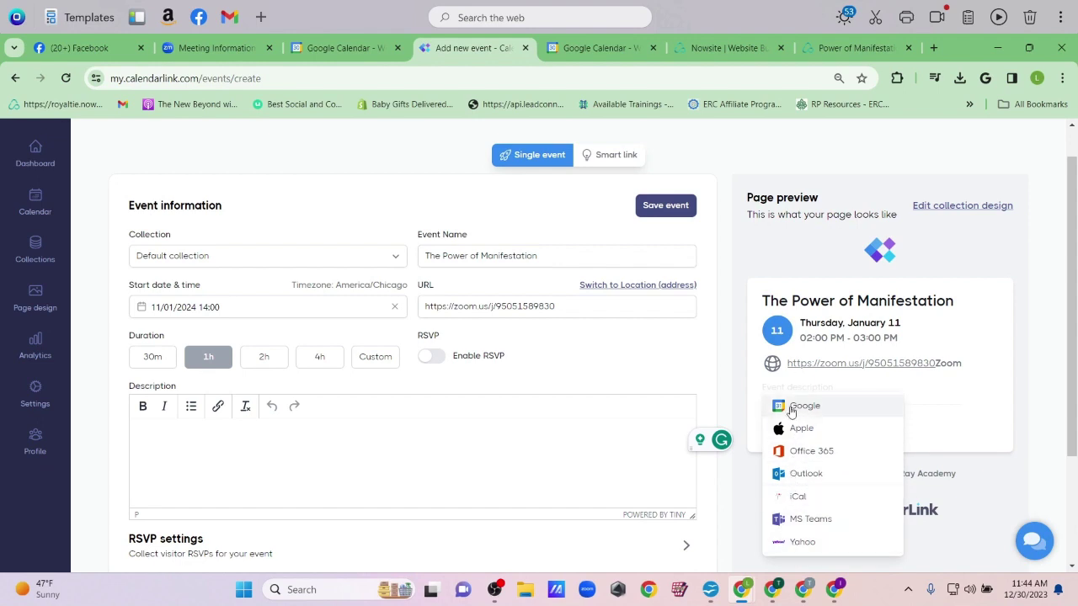
click(758, 254)
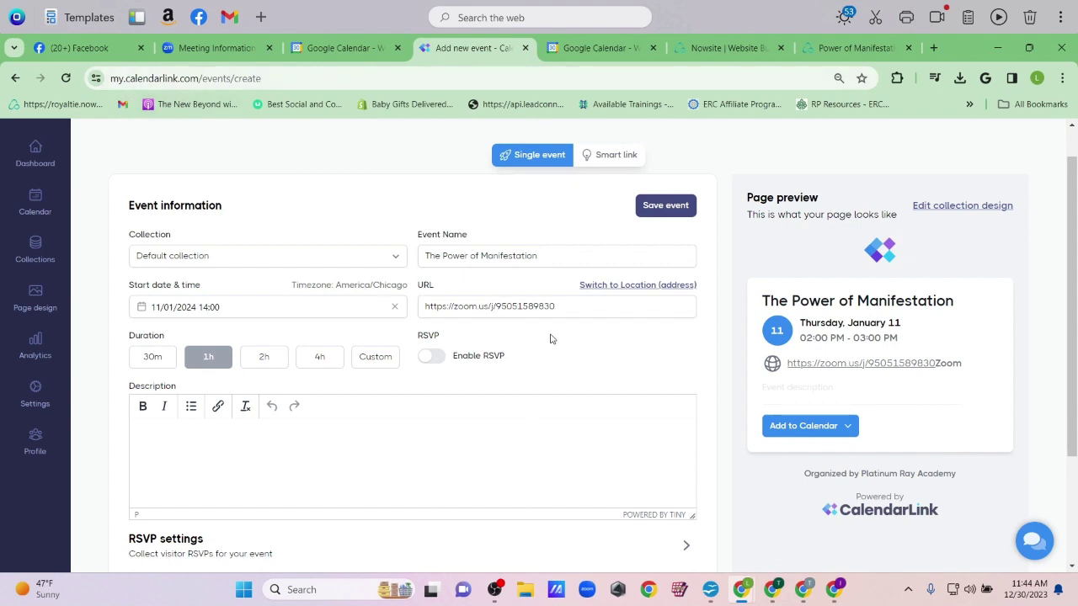
scroll(594, 361, up, 1)
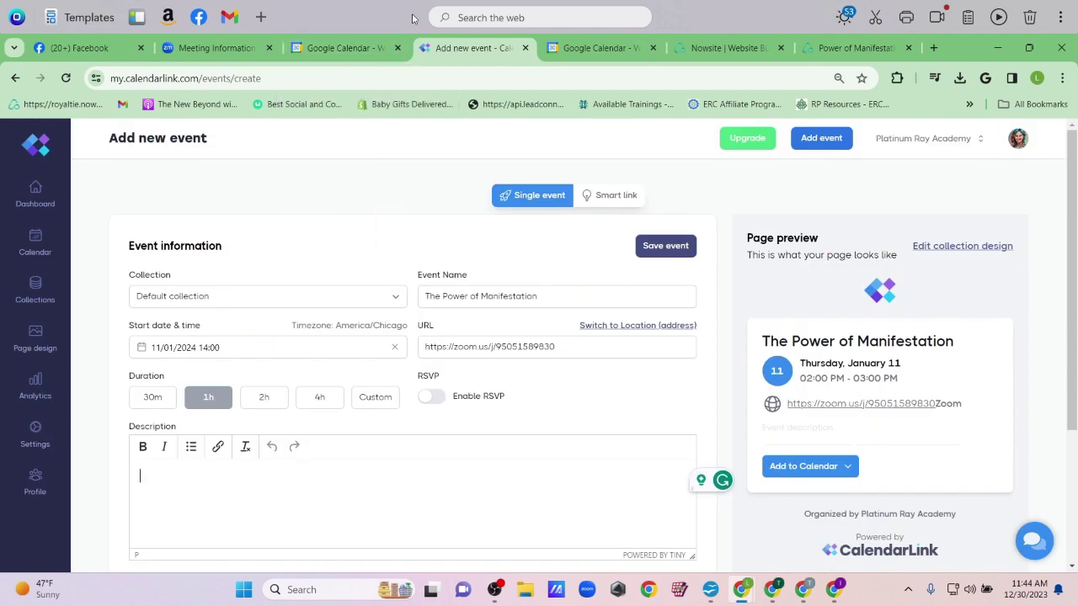
Select the intro heading and paragraphs on the Power of Manifestation website
click(830, 48)
scroll(842, 297, down, 5)
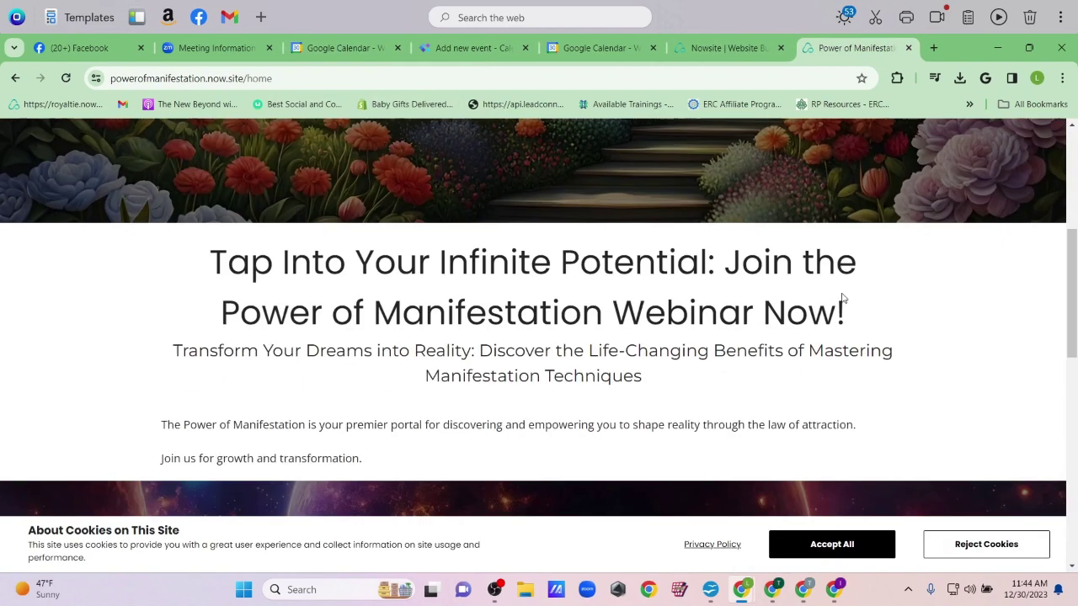
scroll(842, 297, down, 1)
drag(199, 157, 383, 361)
key(ctrl+c)
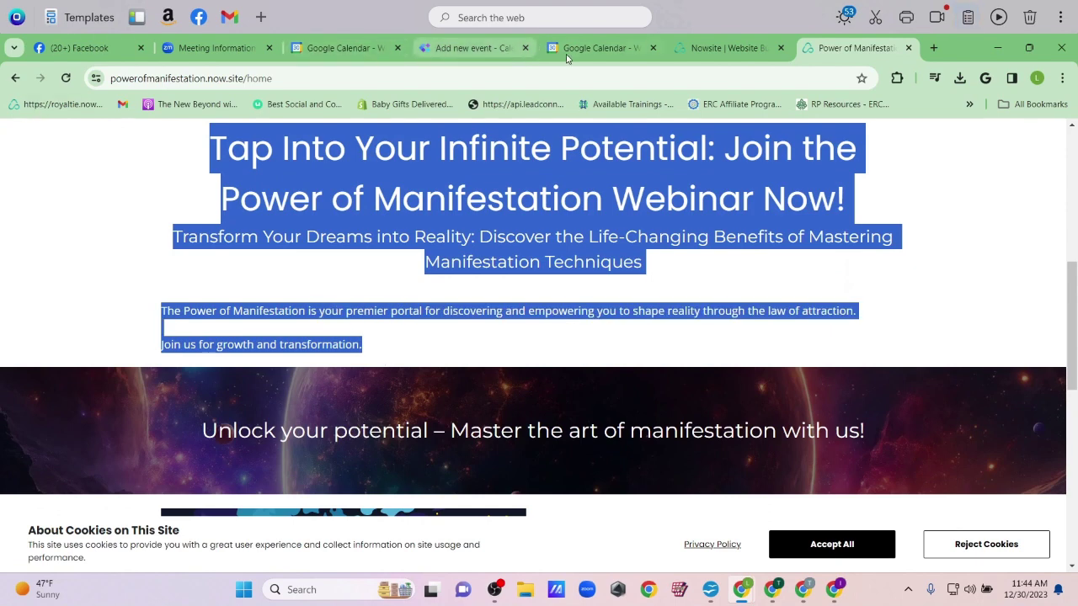
Paste the webinar text into the event Description and save the event
click(495, 51)
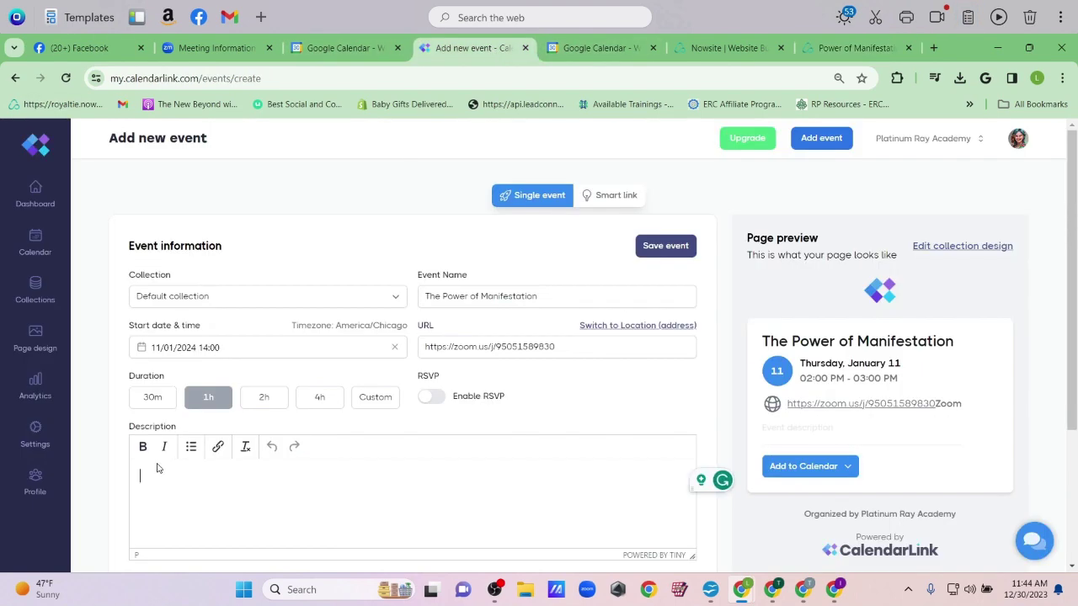
key(ctrl+v)
scroll(379, 320, down, 3)
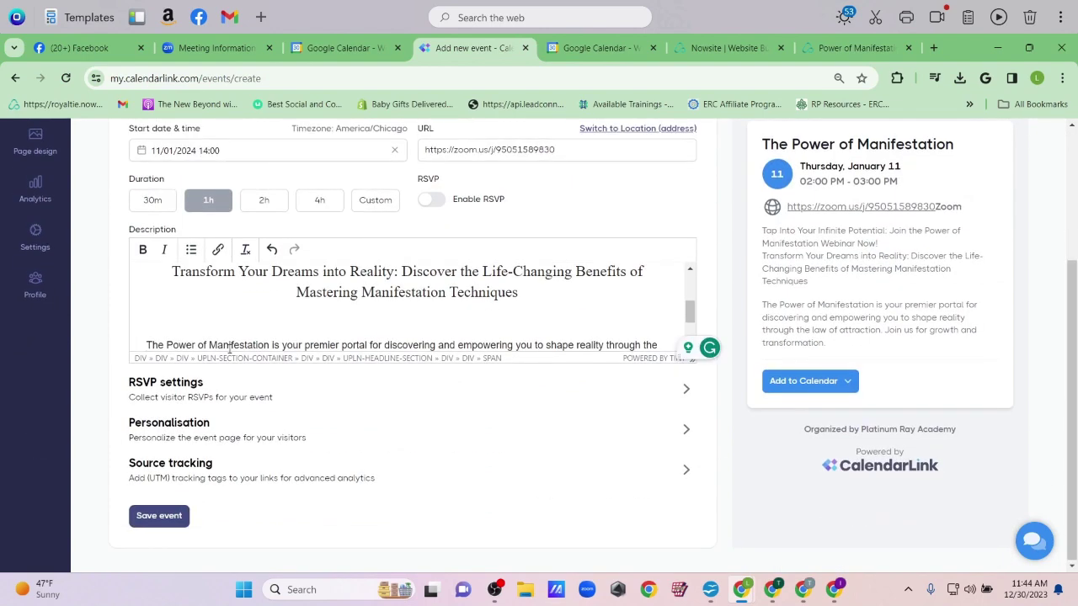
scroll(433, 318, down, 2)
scroll(433, 318, up, 2)
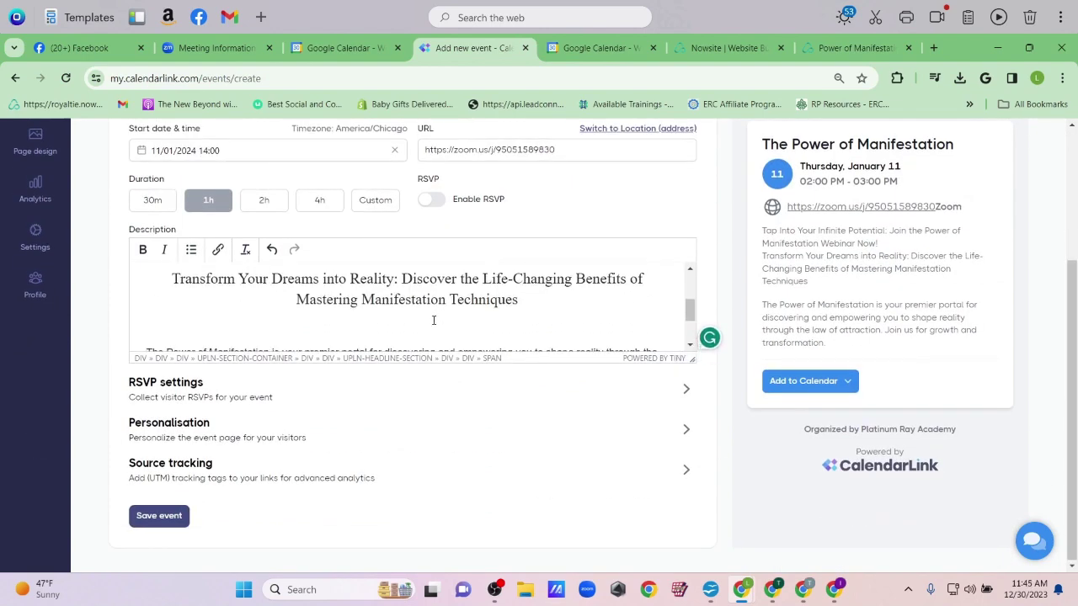
scroll(434, 317, down, 1)
click(433, 320)
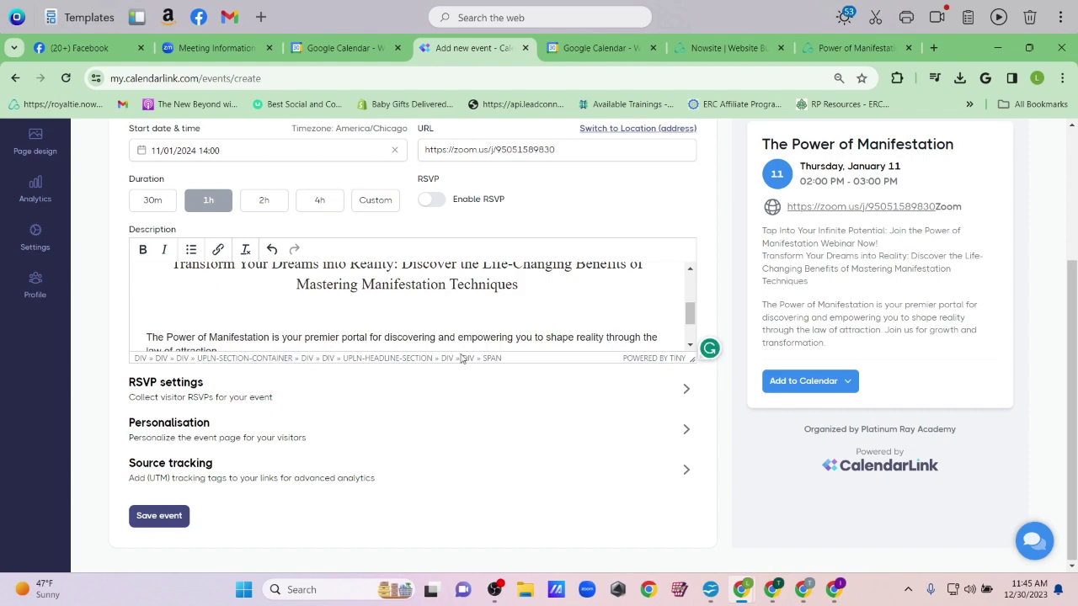
scroll(463, 360, up, 3)
click(665, 245)
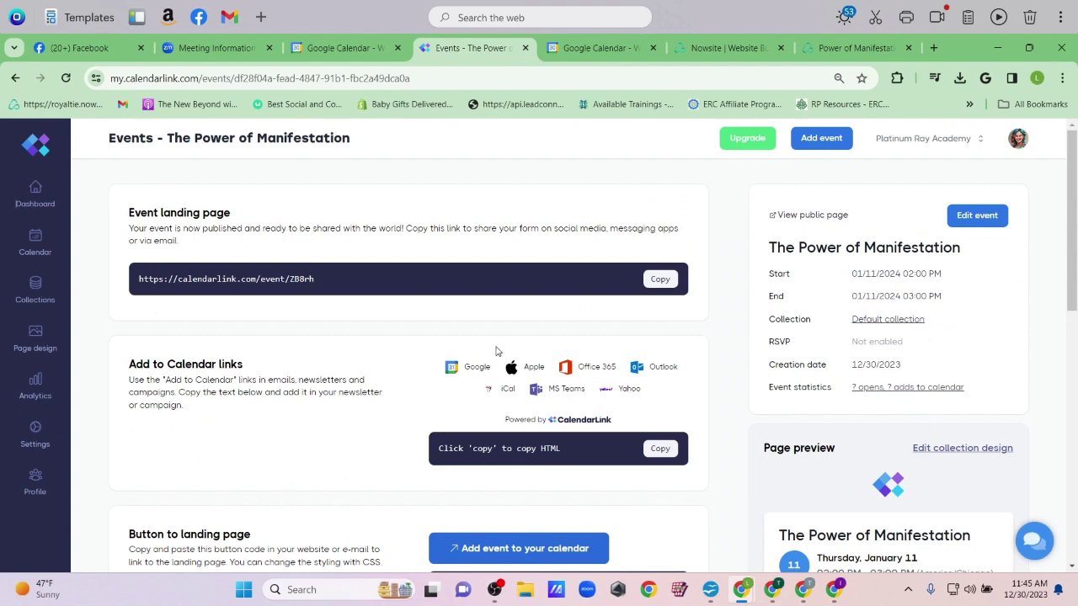
Copy the event landing-page link and find the 'Button to landing page' section
click(662, 280)
scroll(315, 443, down, 1)
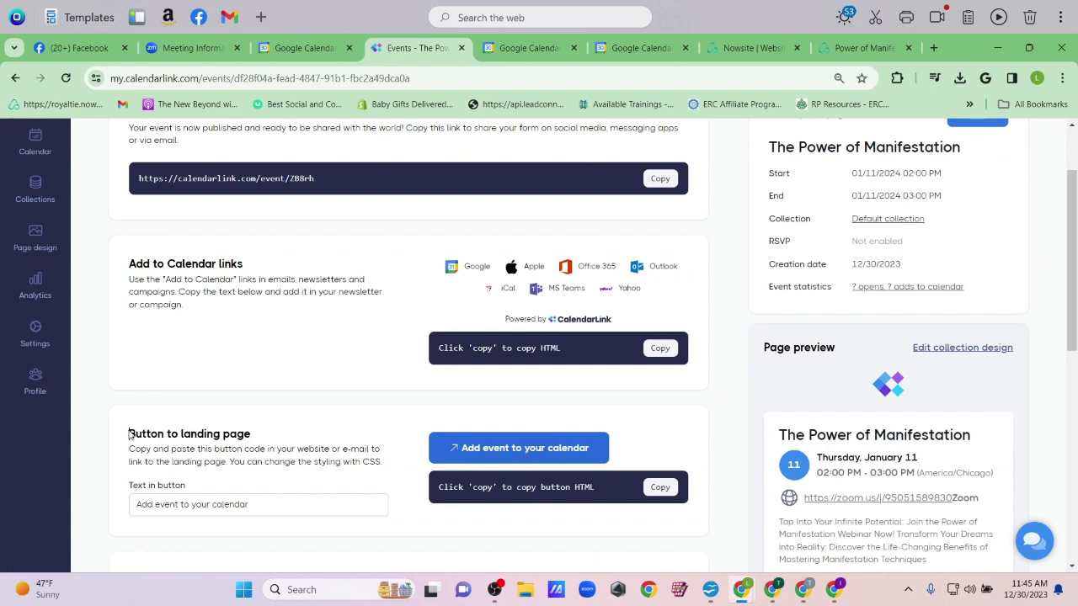
drag(129, 433, 252, 438)
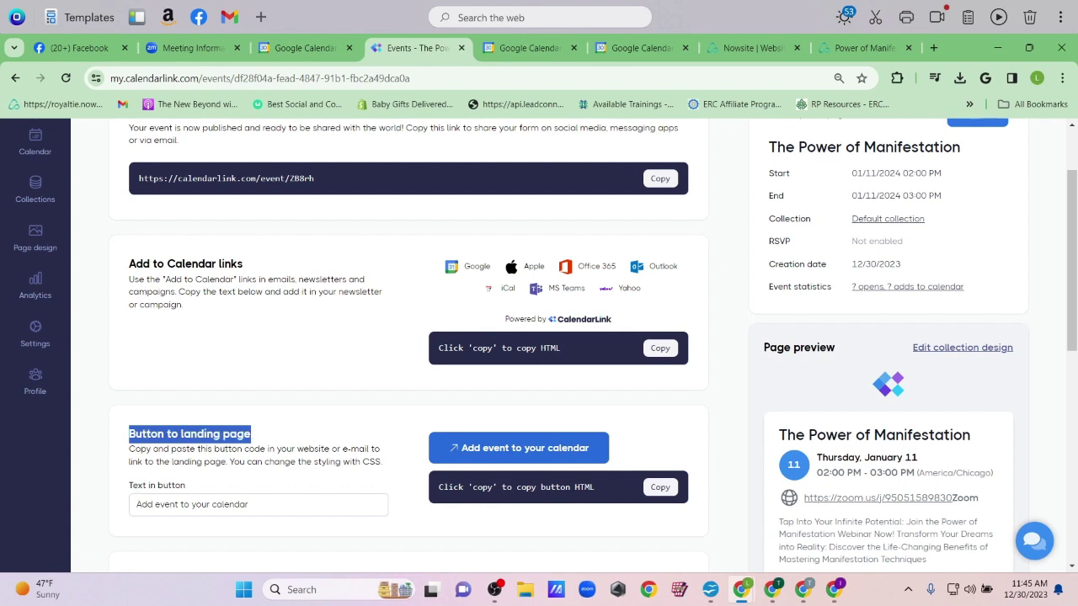
Open the event landing page, then preview the live Nowsite page to find the Zoom registration heading
click(532, 452)
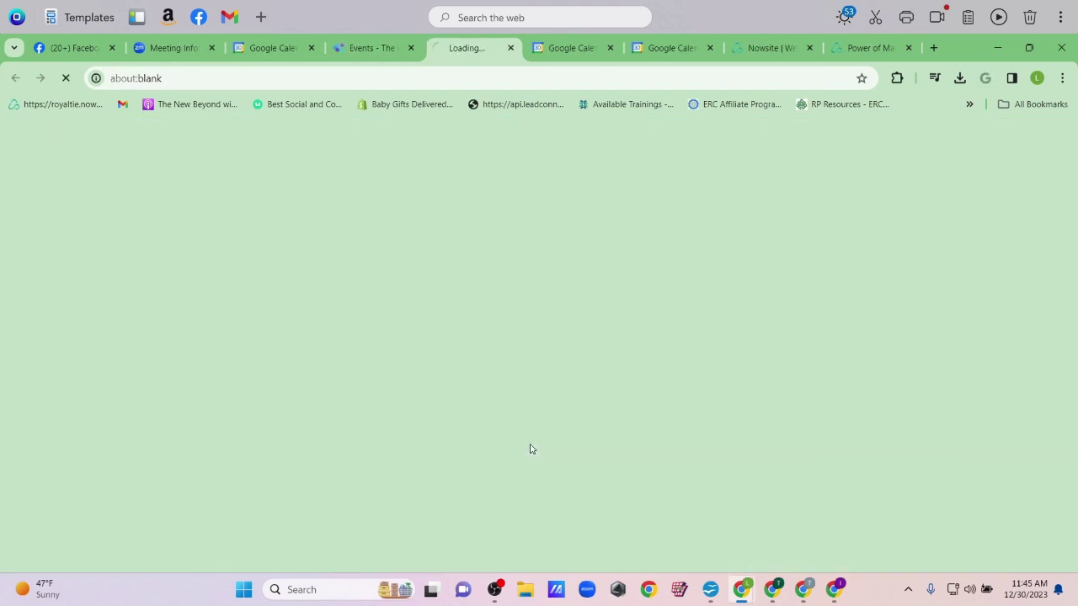
click(763, 48)
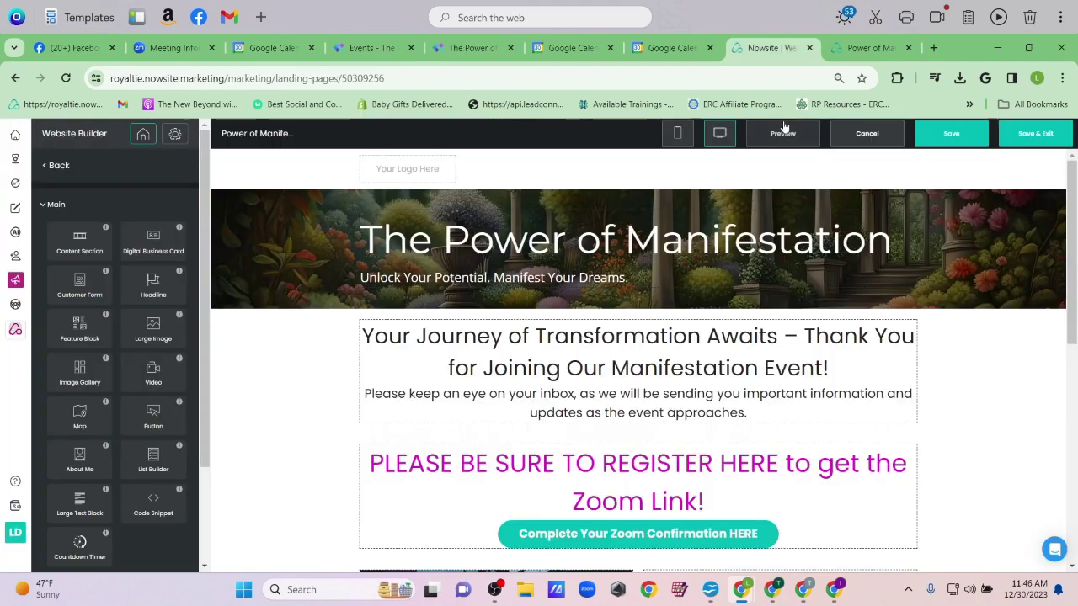
click(783, 132)
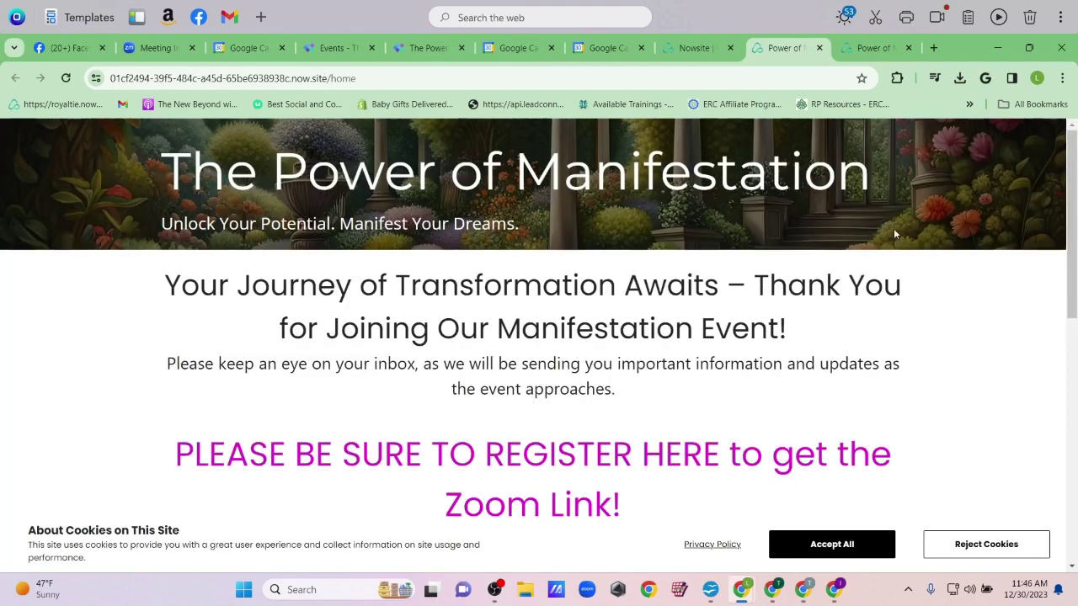
scroll(391, 299, down, 3)
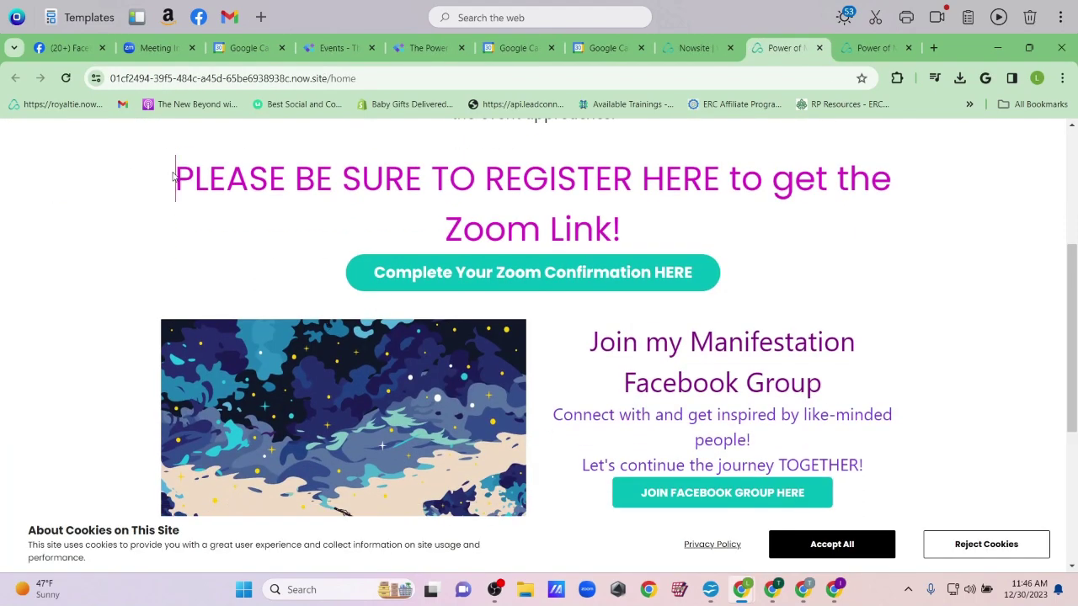
drag(173, 177, 624, 235)
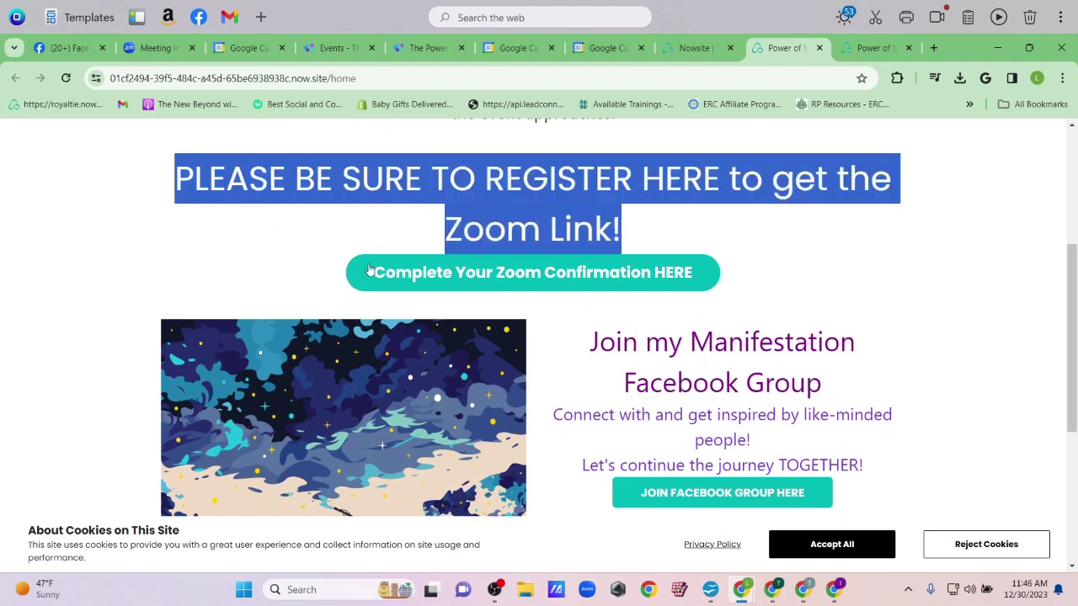
In the page builder, place a Code Snippet block below the thank-you message
click(695, 48)
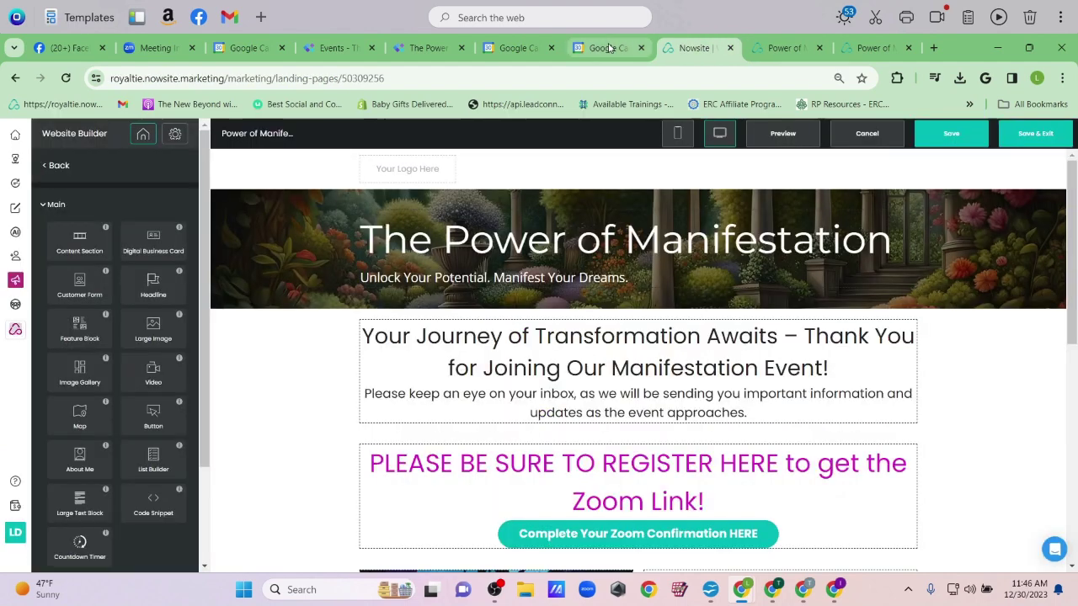
click(606, 48)
click(694, 48)
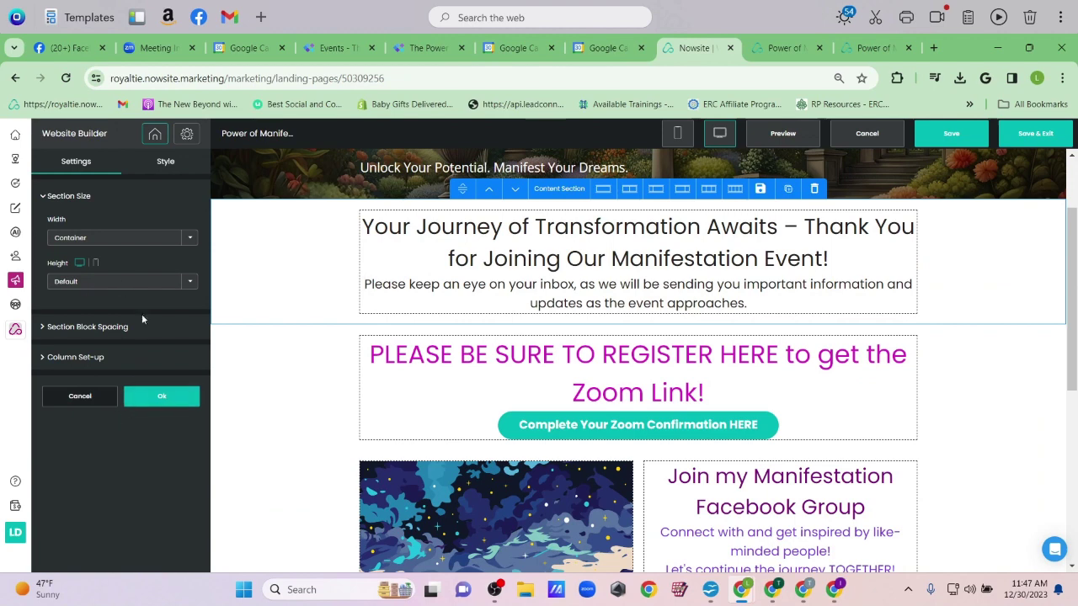
click(158, 397)
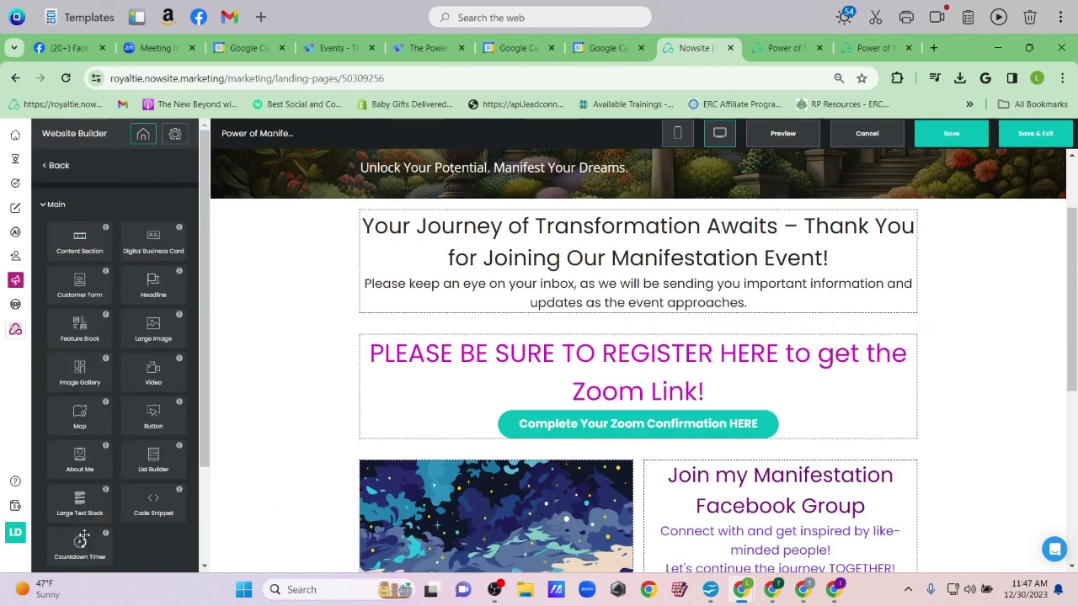
drag(152, 515, 520, 362)
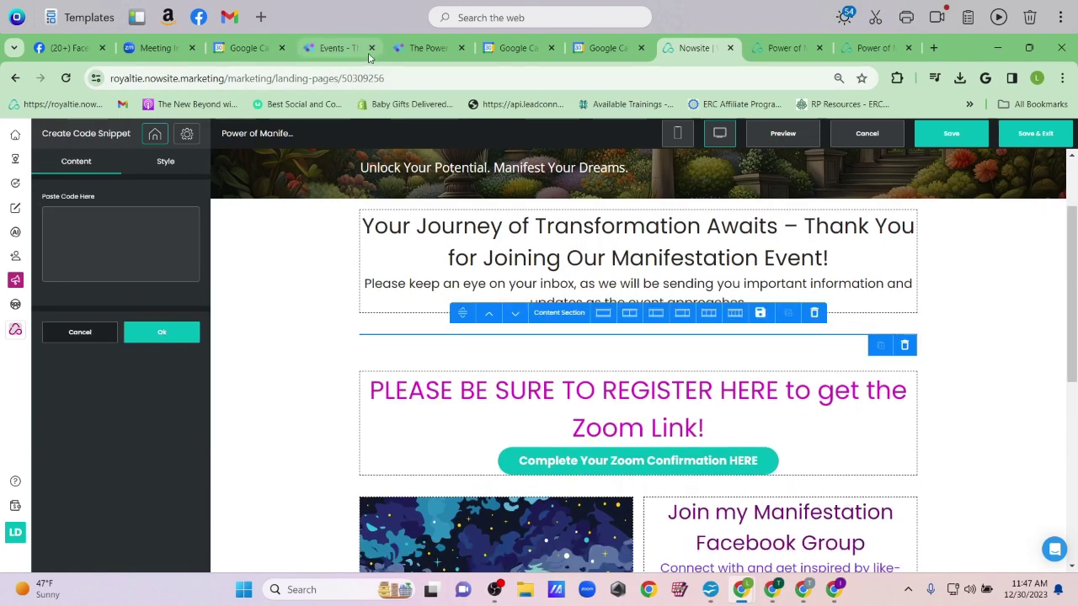
Copy the 'Add event to your calendar' button HTML from the CalendarLink event dashboard
click(427, 47)
click(332, 48)
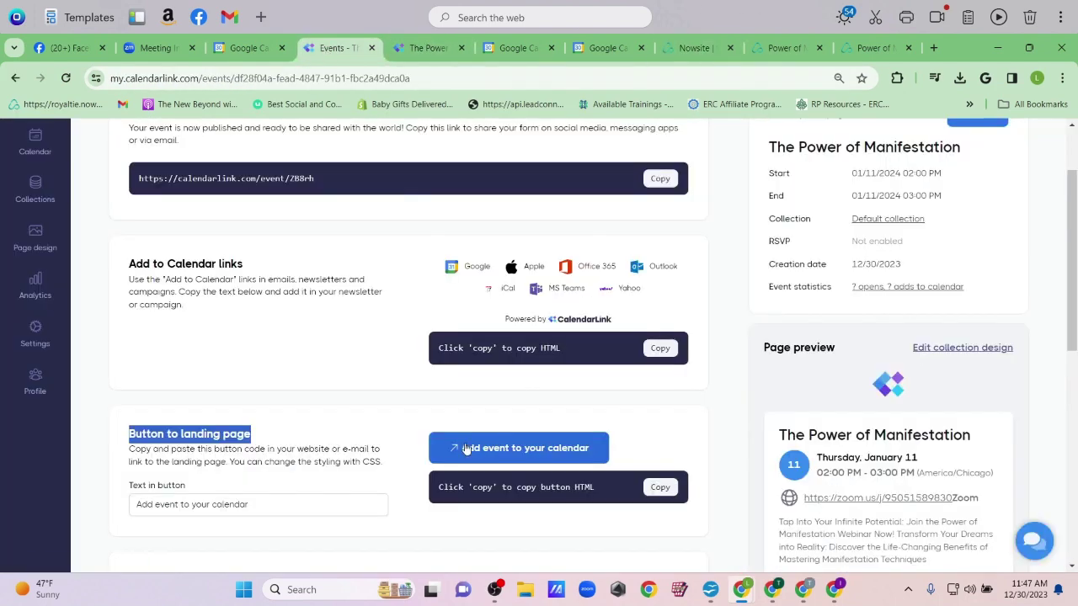
click(661, 488)
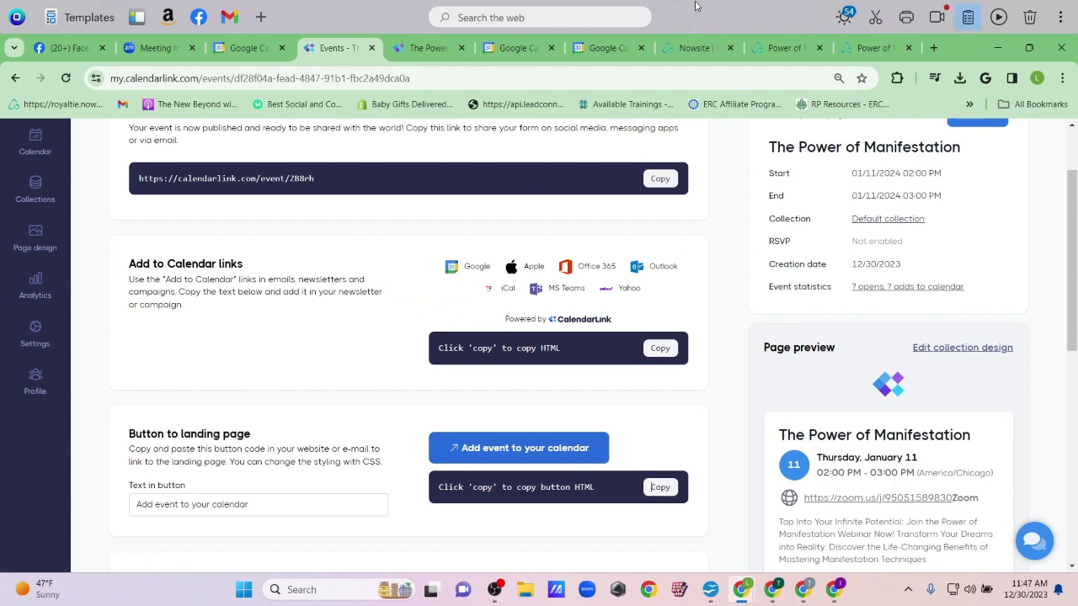
click(778, 49)
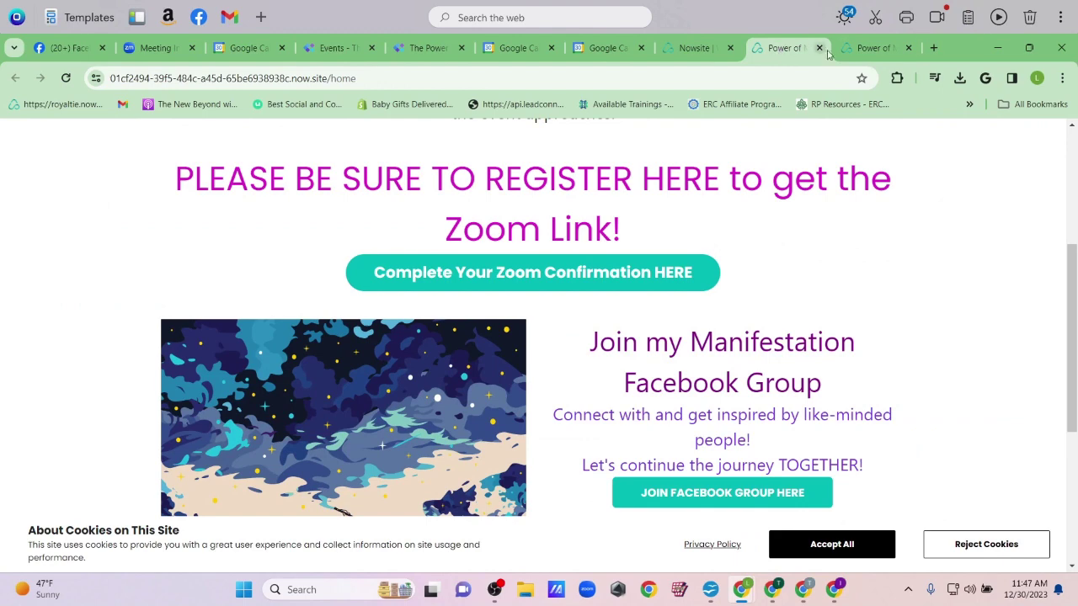
click(875, 48)
click(694, 48)
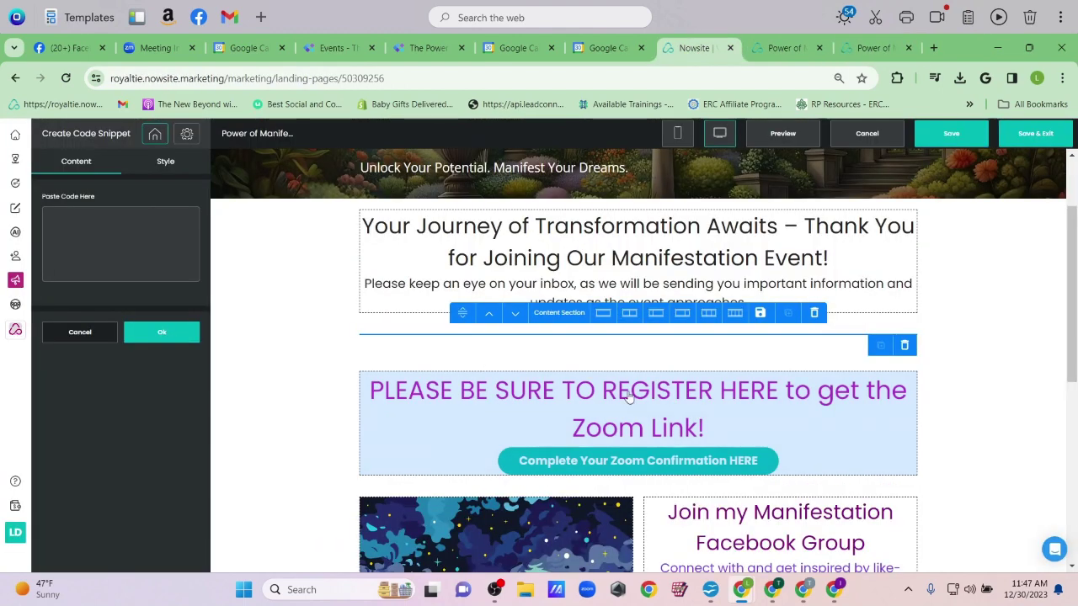
Paste the button HTML into the snippet's Paste Code Here box and confirm with Ok
click(116, 277)
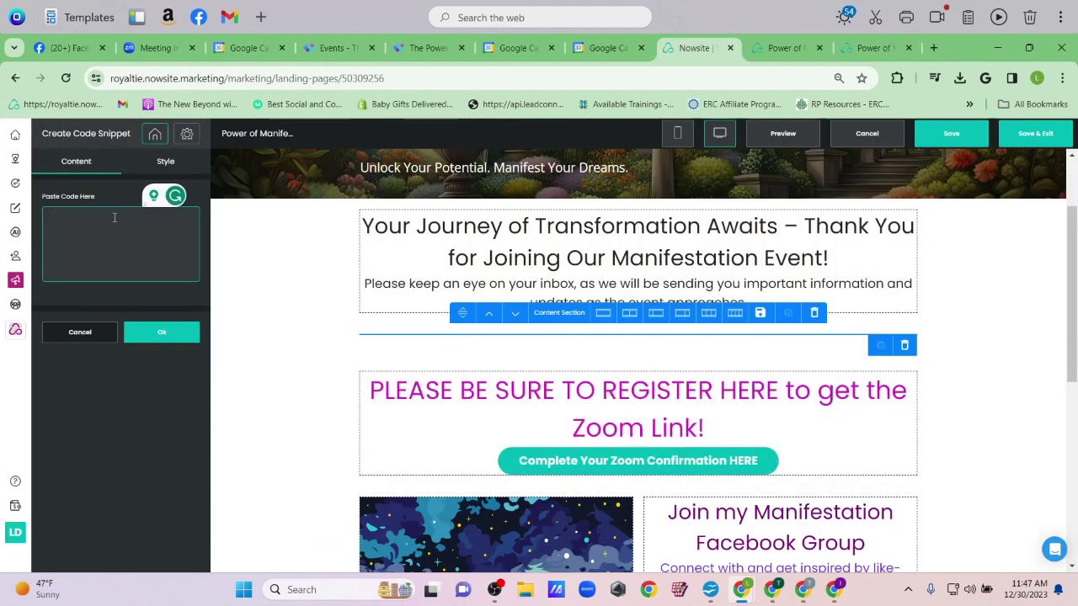
key(ctrl+v)
click(164, 335)
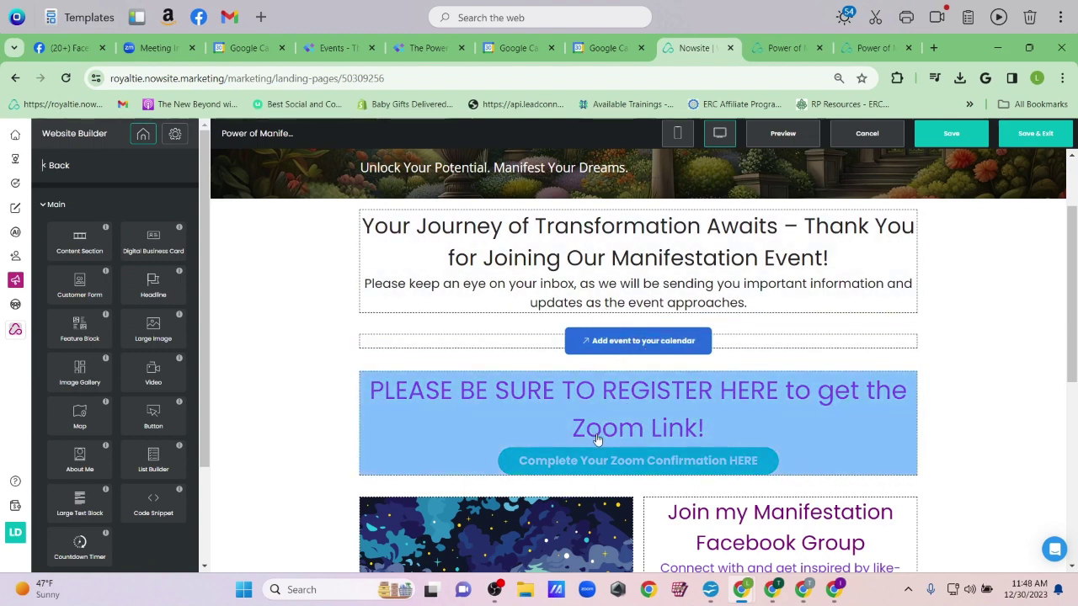
scroll(823, 383, down, 5)
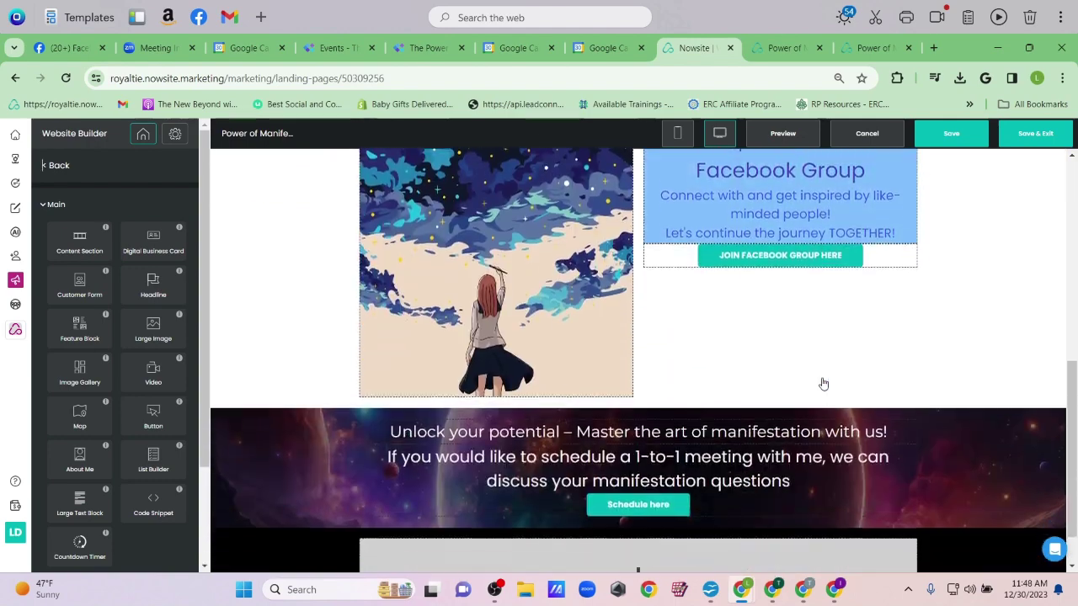
scroll(823, 383, up, 7)
scroll(630, 274, down, 3)
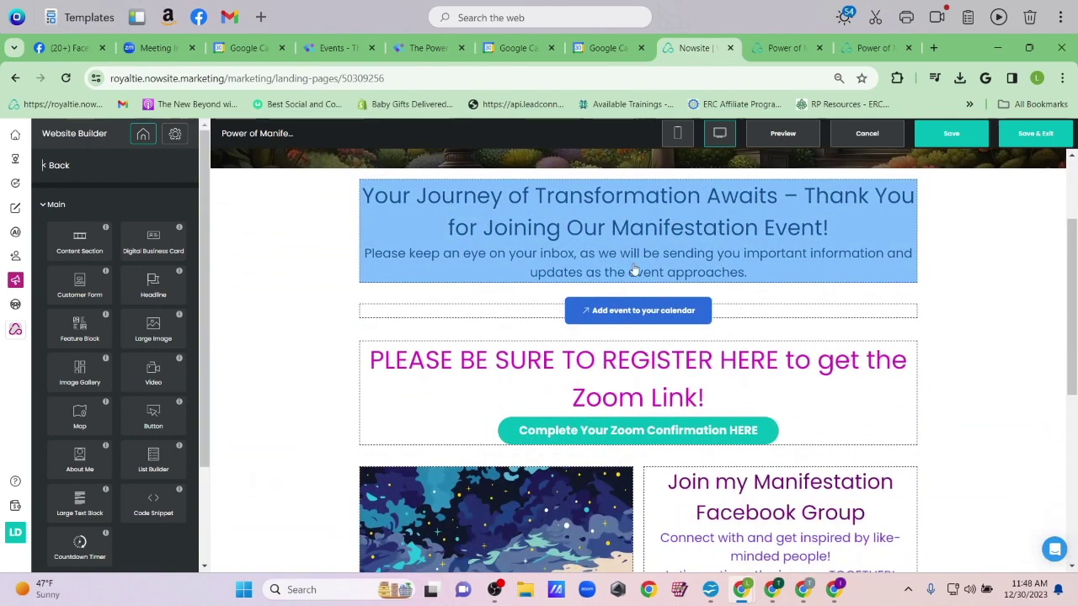